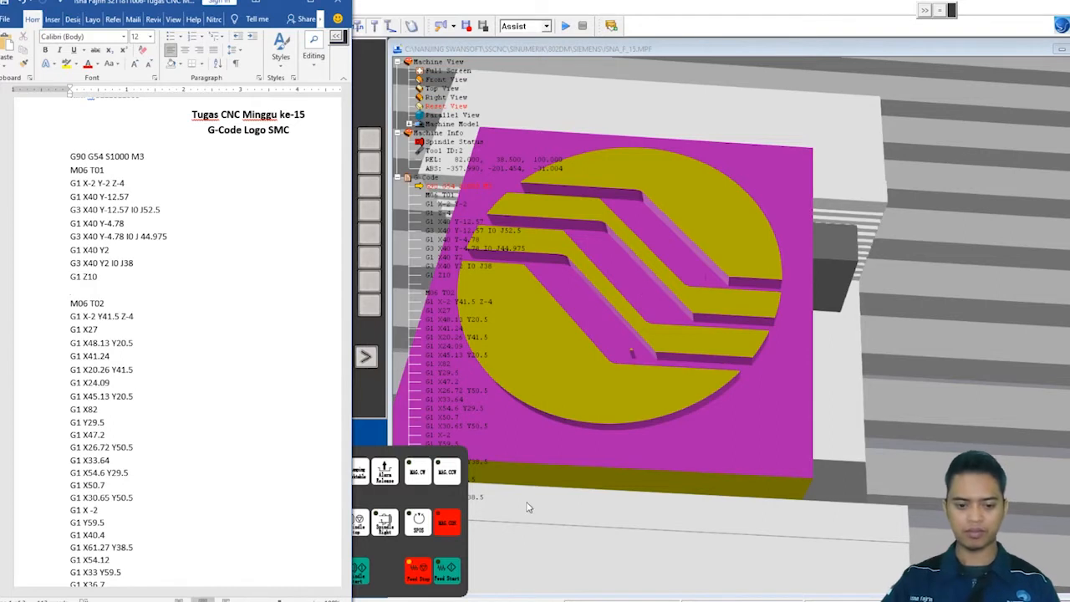
# Switch to the Logo_SMC sketch in Solid Edge and review the logo's G-code listing in the Word document beside it.
pyautogui.moveTo(473, 600)
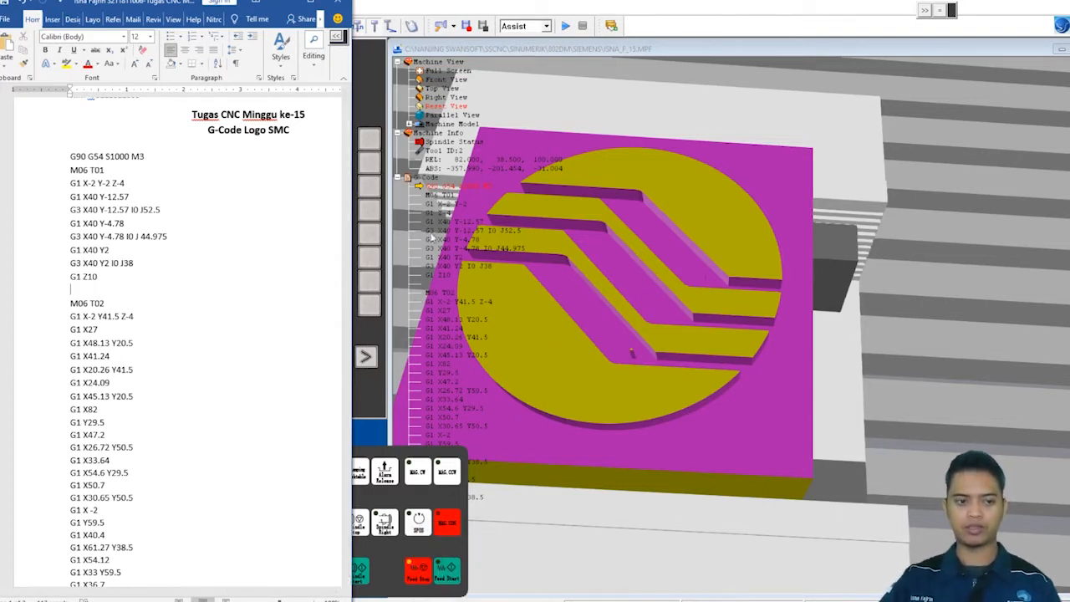
pyautogui.moveTo(301, 599)
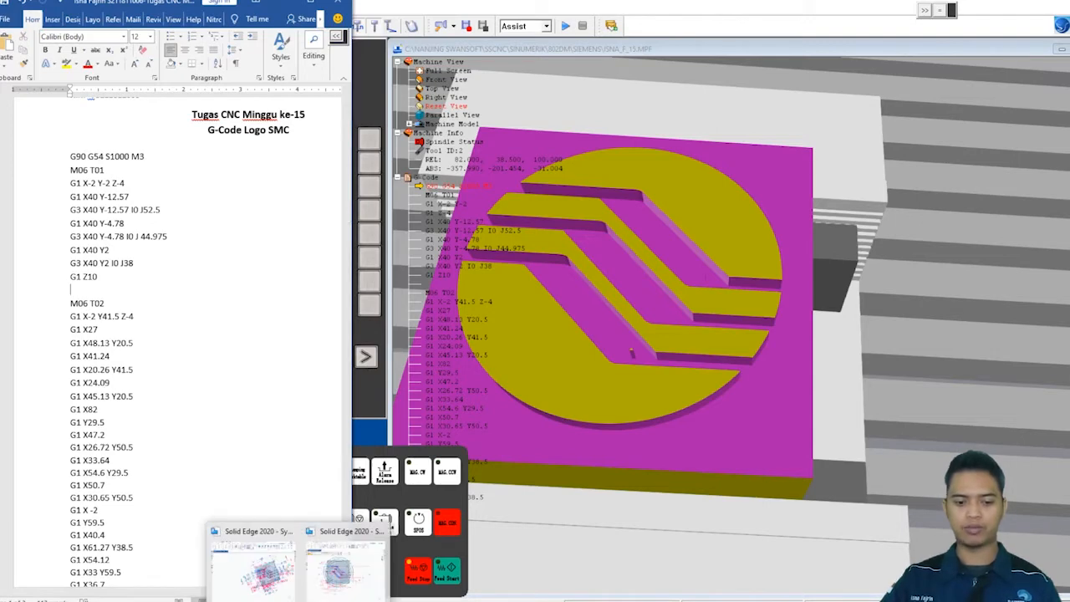
pyautogui.click(364, 579)
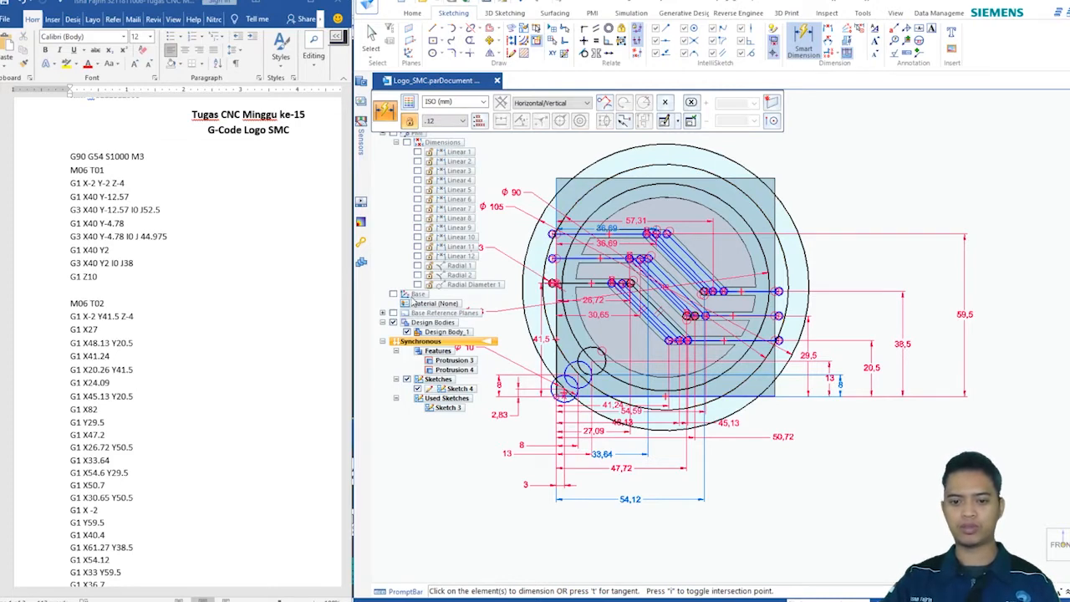
pyautogui.click(426, 305)
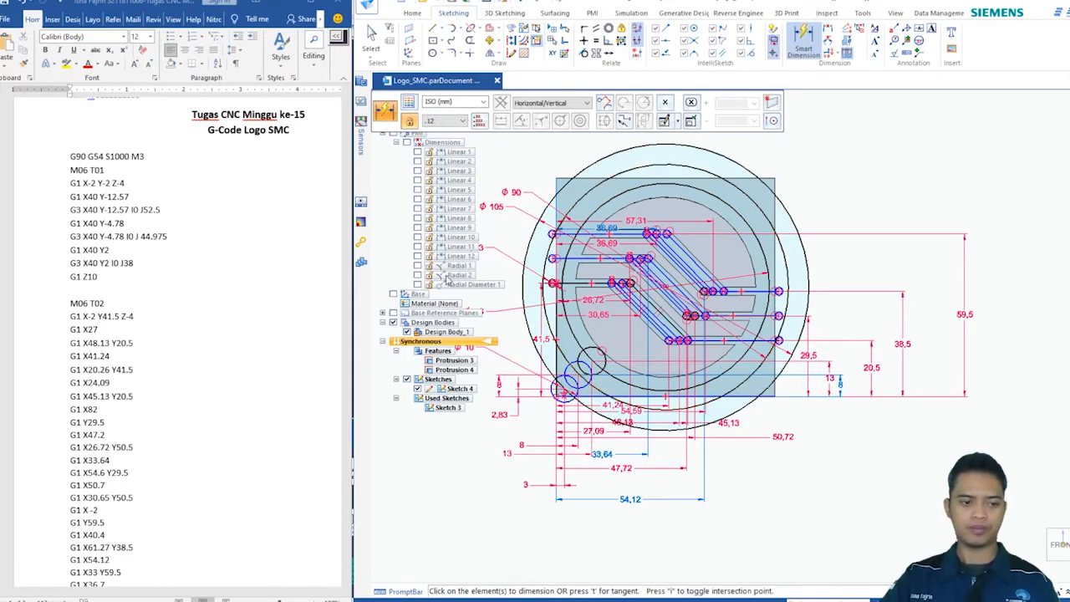
pyautogui.scroll(-5, 171, 338)
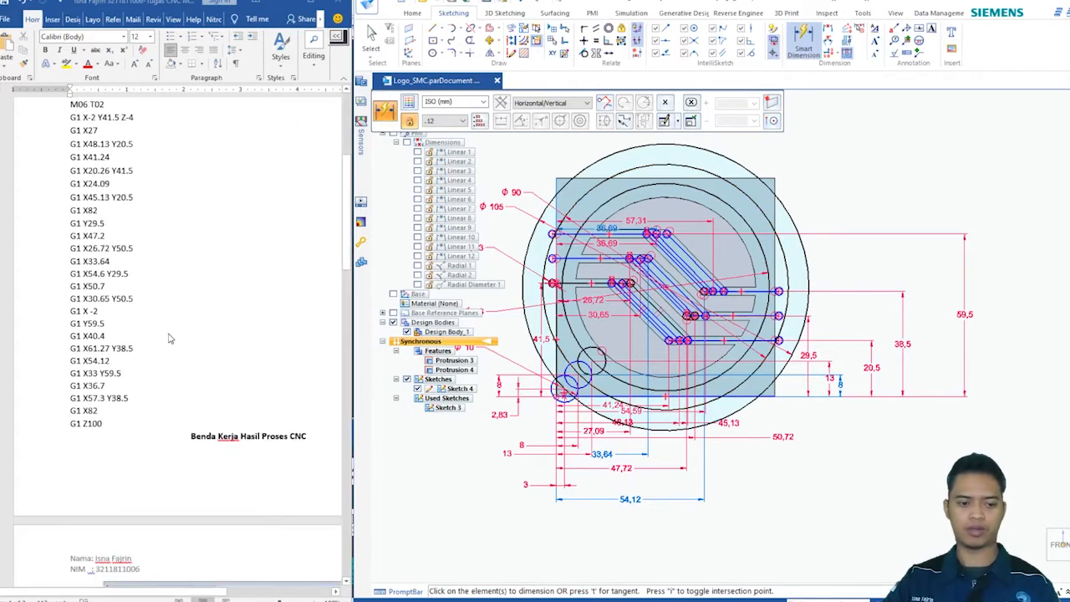
pyautogui.scroll(-4, 171, 338)
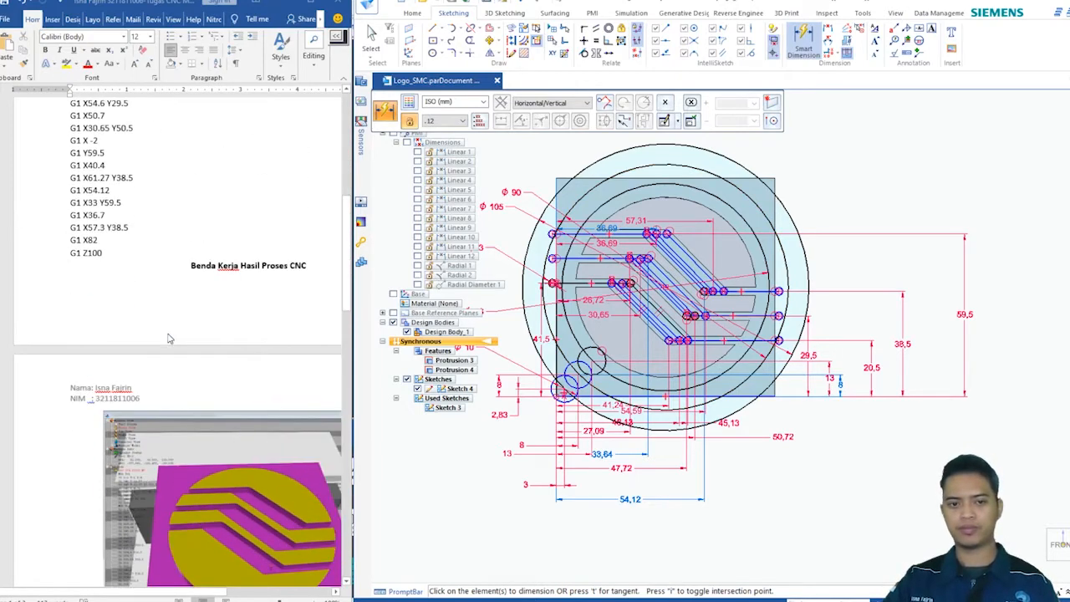
pyautogui.scroll(8, 168, 337)
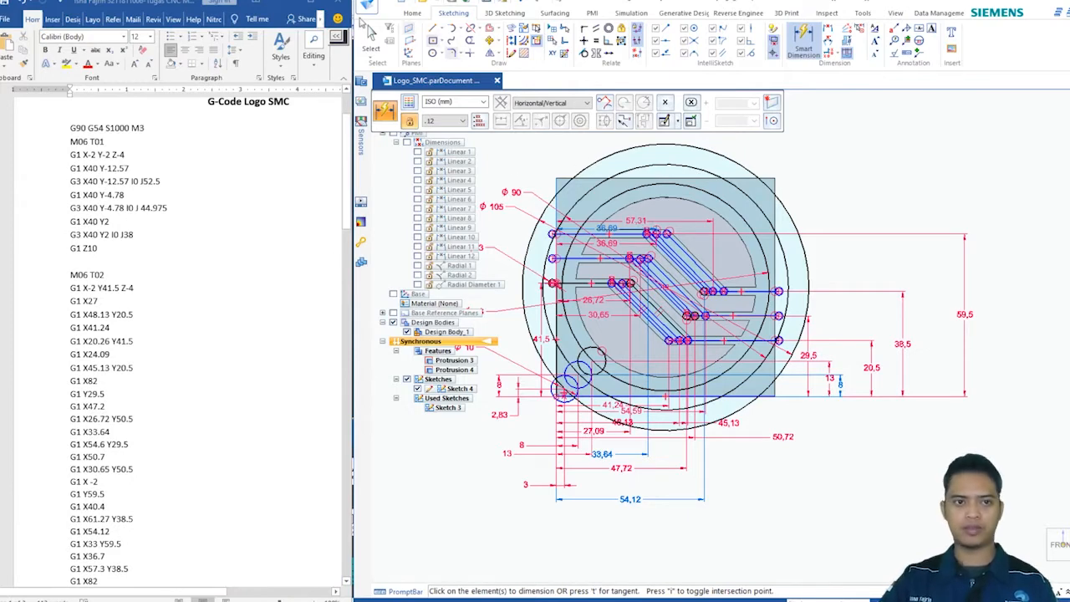
# Minimize Word and Solid Edge, close the running simulation, and start Swansoft CNC Simulation with the SINUMERIK 802DM system.
pyautogui.click(278, 4)
pyautogui.click(992, 3)
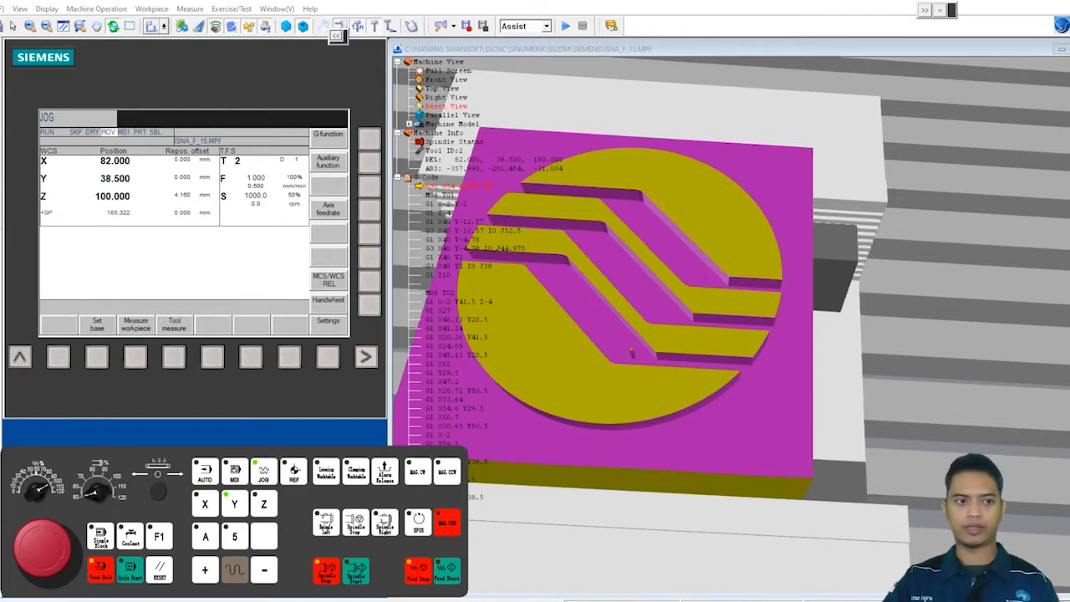
pyautogui.hotkey('ctrl', 's')
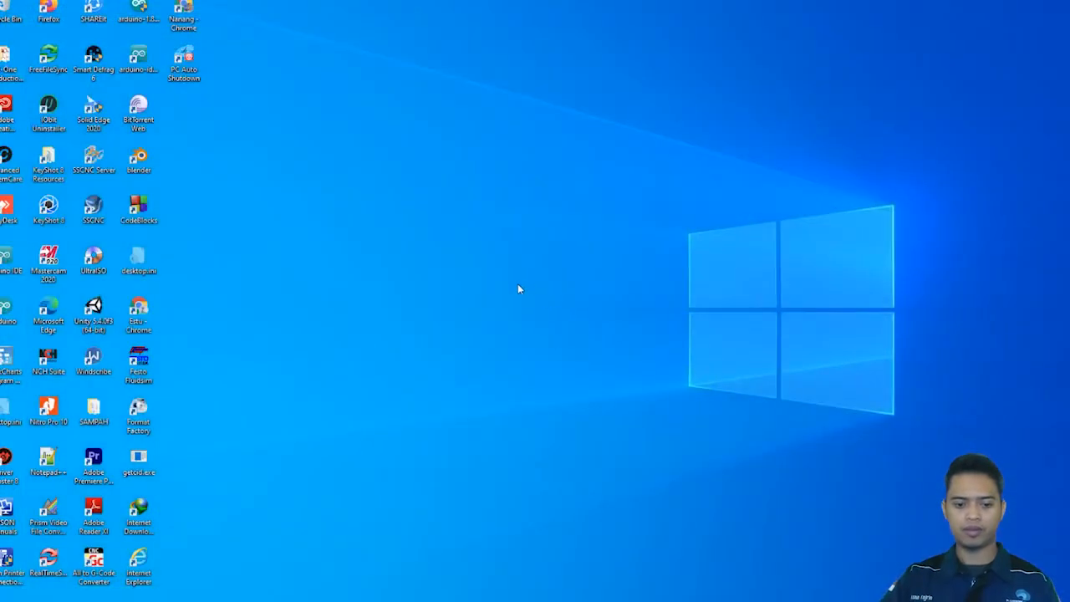
pyautogui.moveTo(451, 599)
pyautogui.click(428, 601)
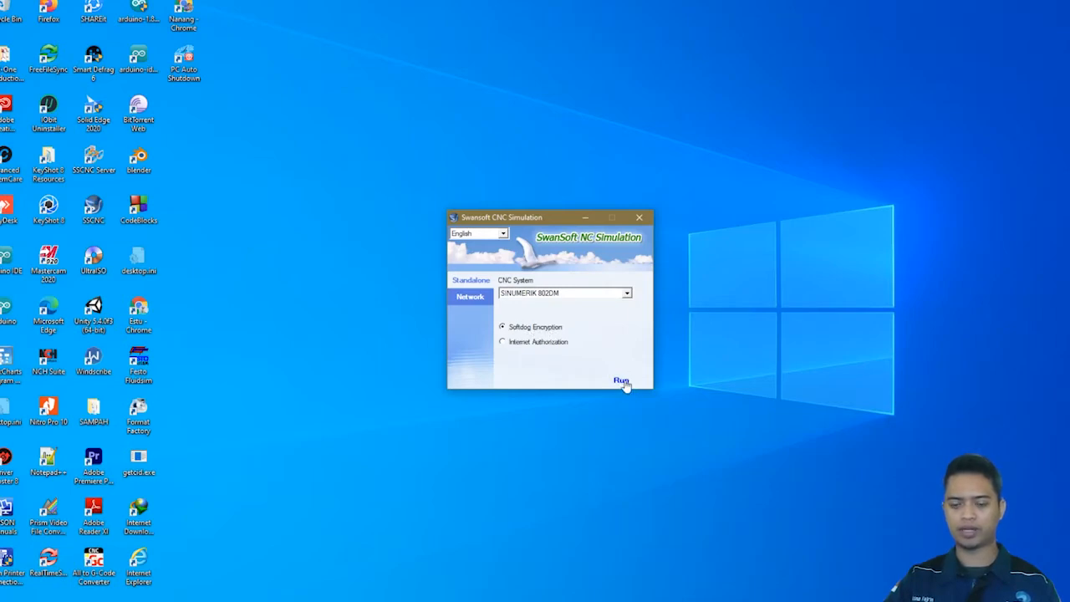
pyautogui.click(622, 381)
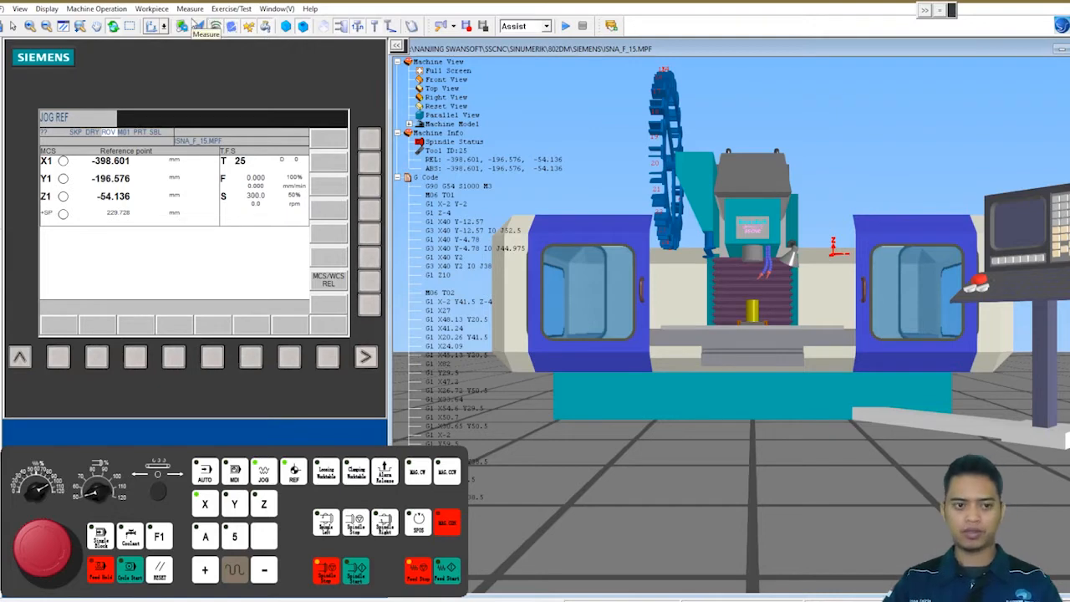
# Return the machine's X, Y and Z axes to their reference points.
pyautogui.click(204, 577)
pyautogui.click(237, 504)
pyautogui.click(204, 570)
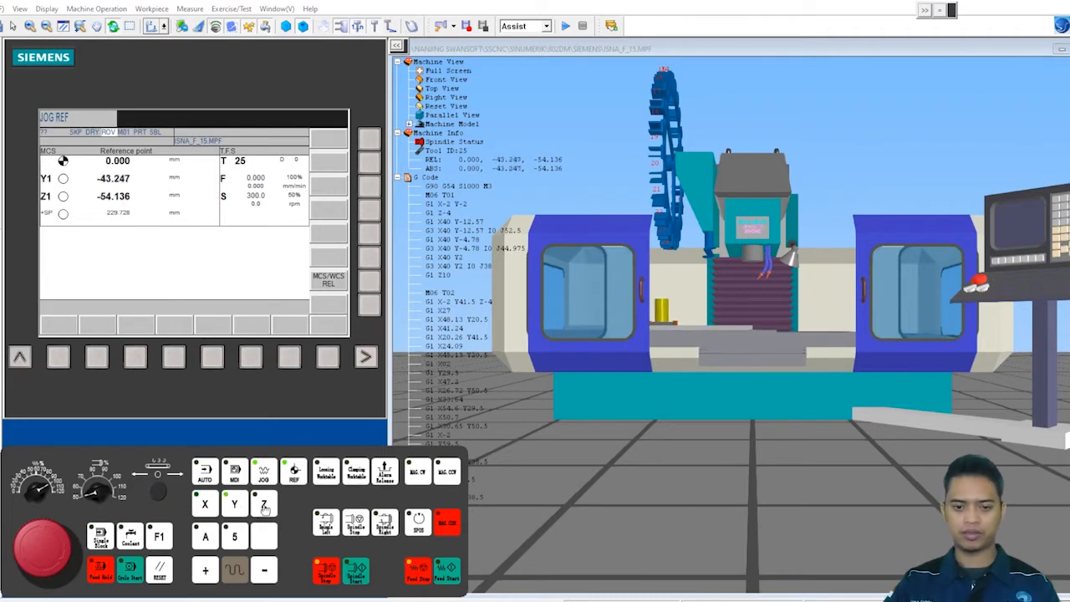
pyautogui.click(263, 504)
pyautogui.click(206, 572)
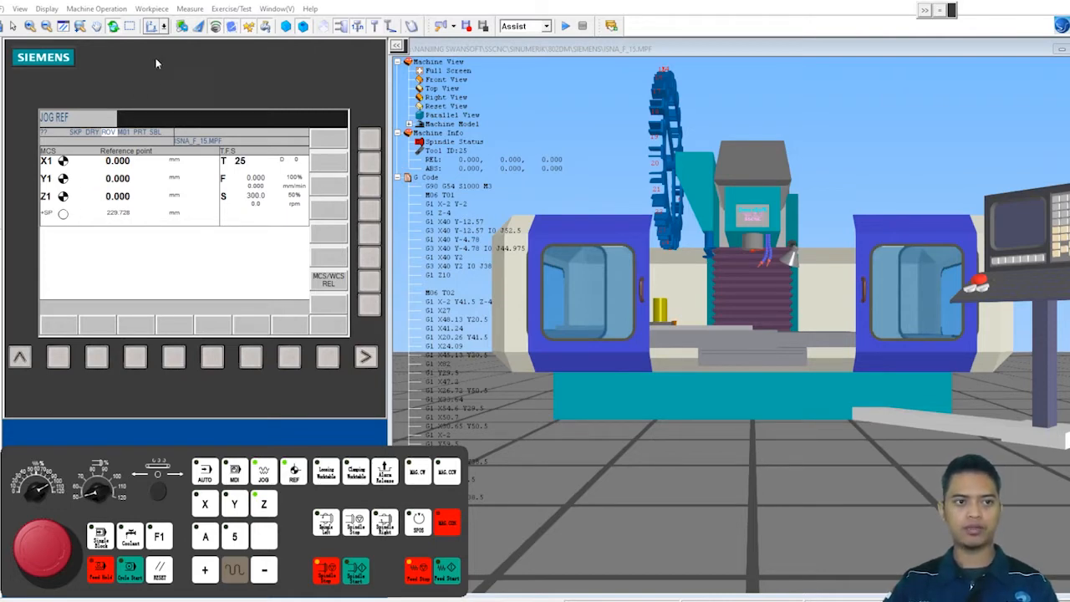
# Change the workpiece stock shape to a box and save its coordinates into register G54.
pyautogui.click(153, 9)
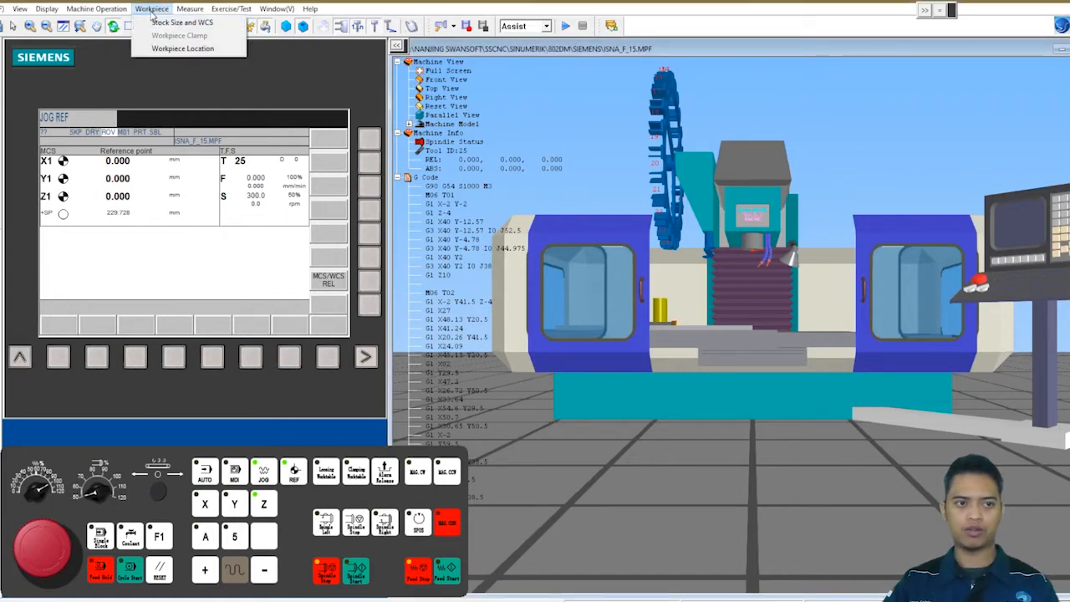
pyautogui.click(207, 25)
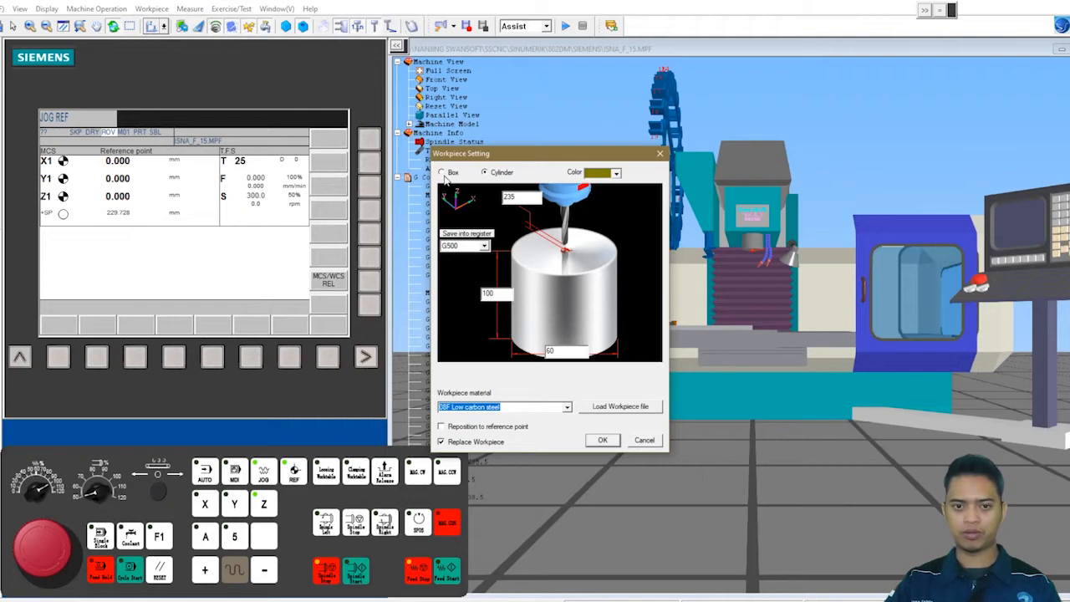
pyautogui.click(443, 173)
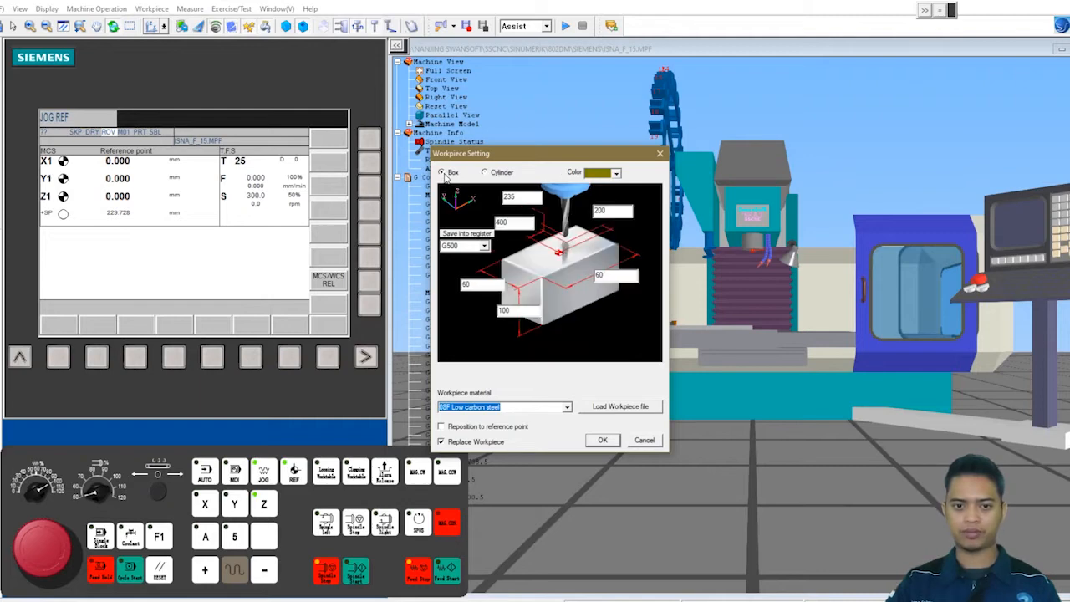
pyautogui.click(484, 246)
pyautogui.click(474, 265)
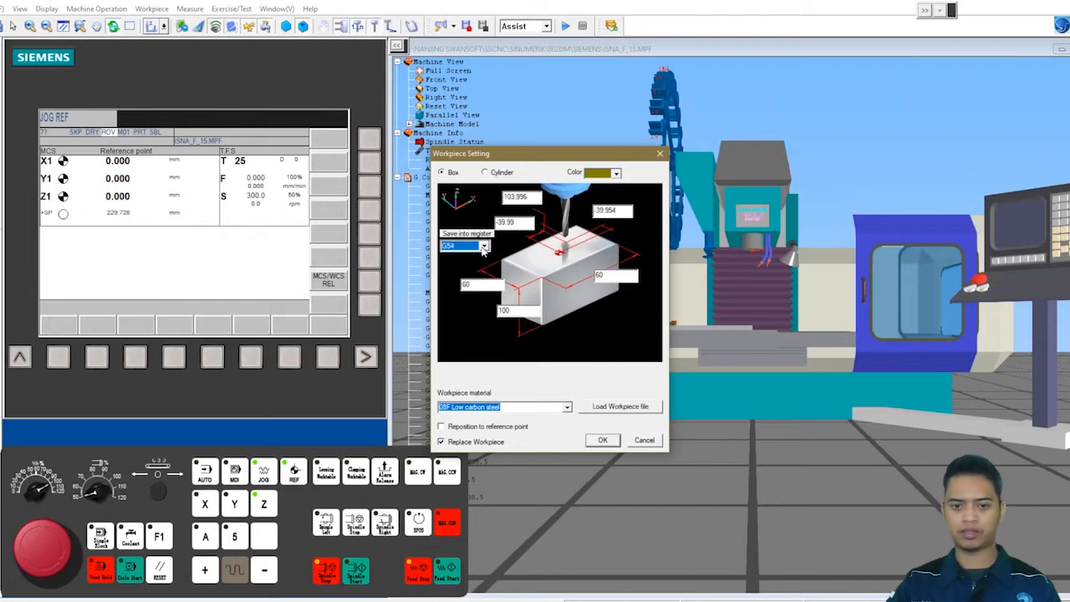
pyautogui.doubleClick(482, 285)
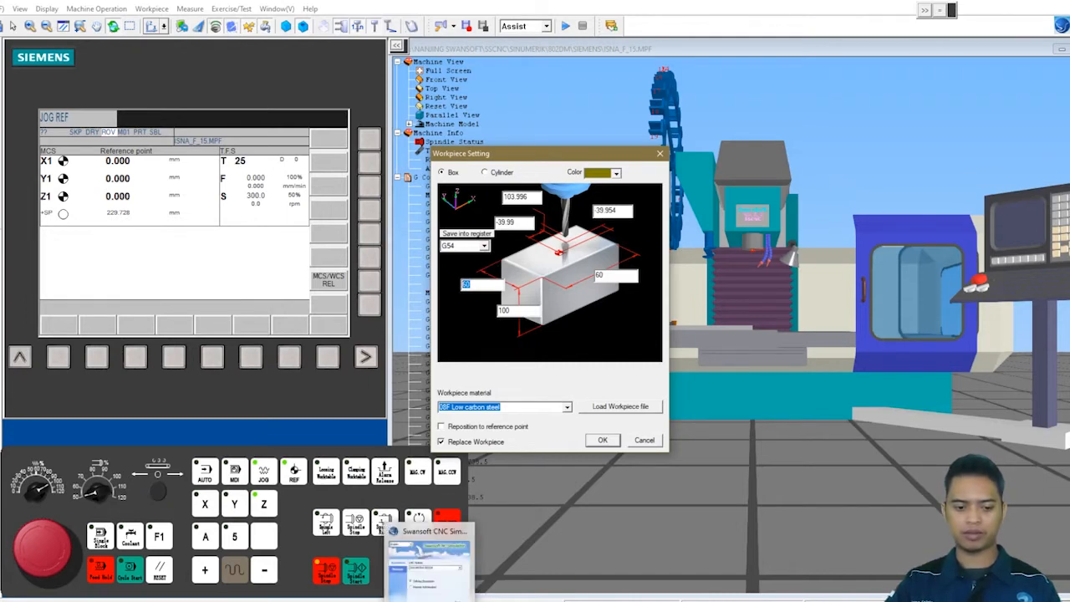
# Switch to the Logo_SMC sketch in Solid Edge and dimension the height and width of the square plate.
pyautogui.moveTo(297, 600)
pyautogui.click(344, 564)
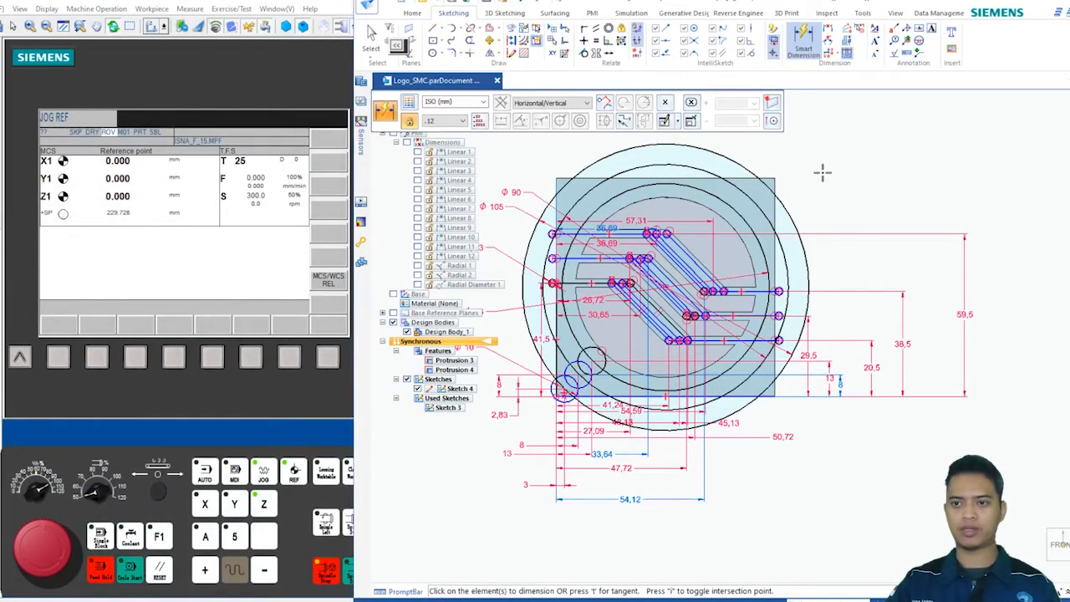
pyautogui.click(807, 48)
pyautogui.click(775, 209)
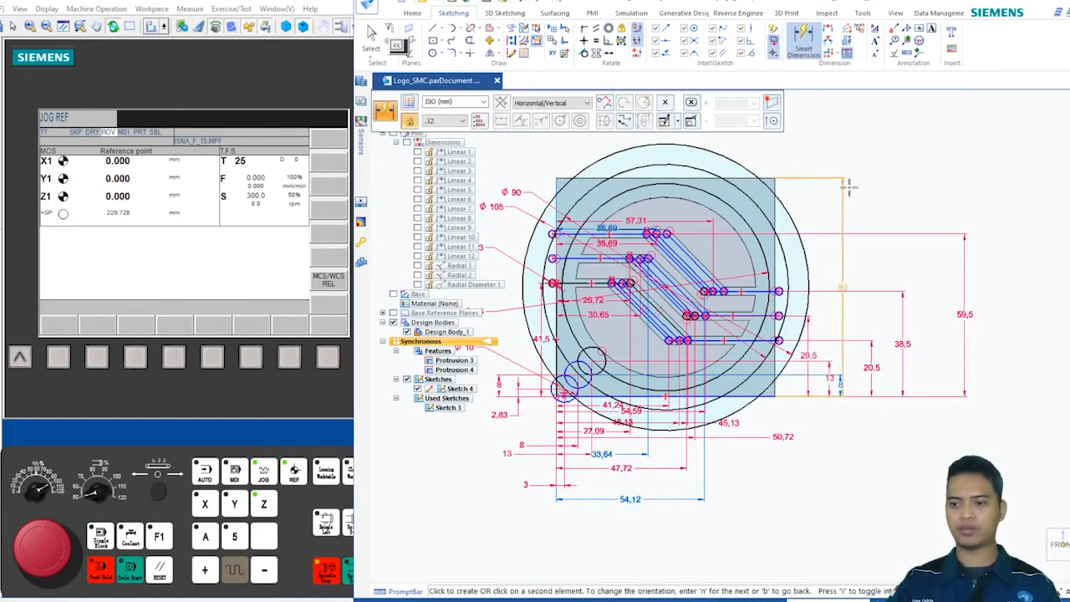
pyautogui.click(980, 197)
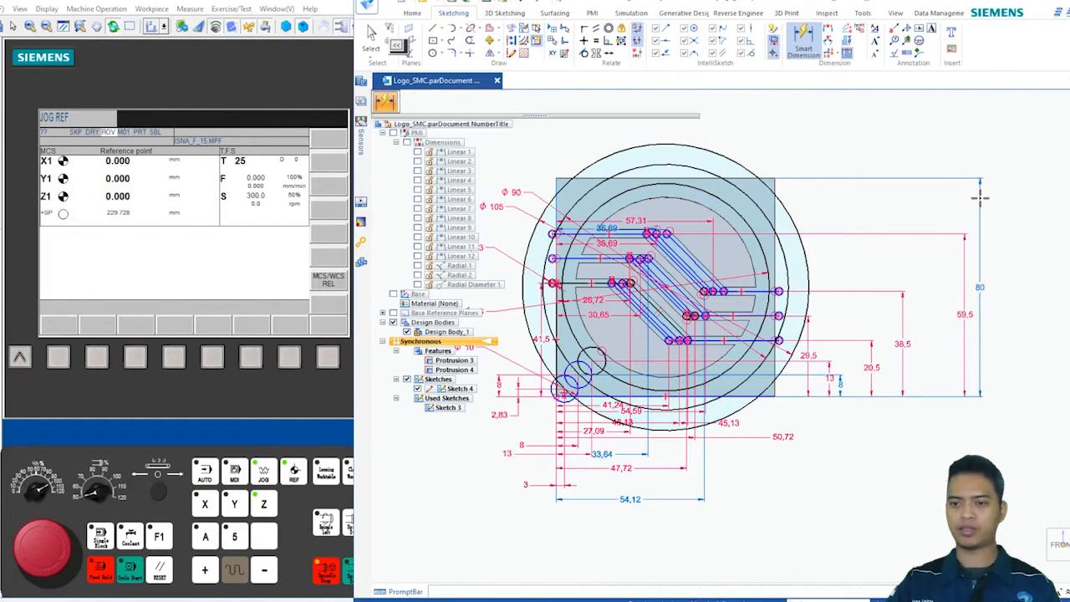
pyautogui.click(739, 177)
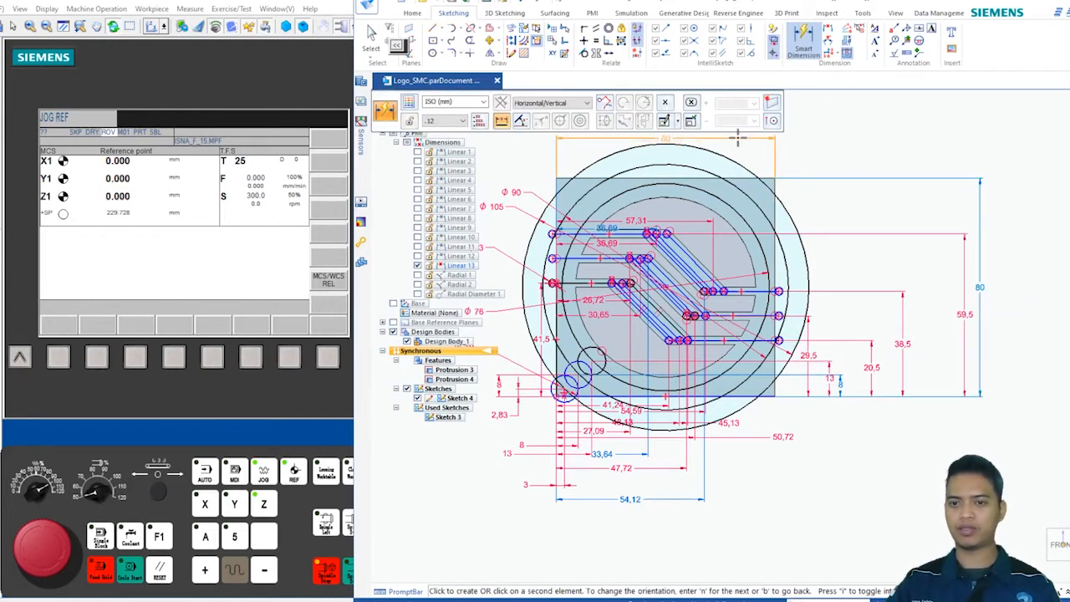
pyautogui.click(738, 139)
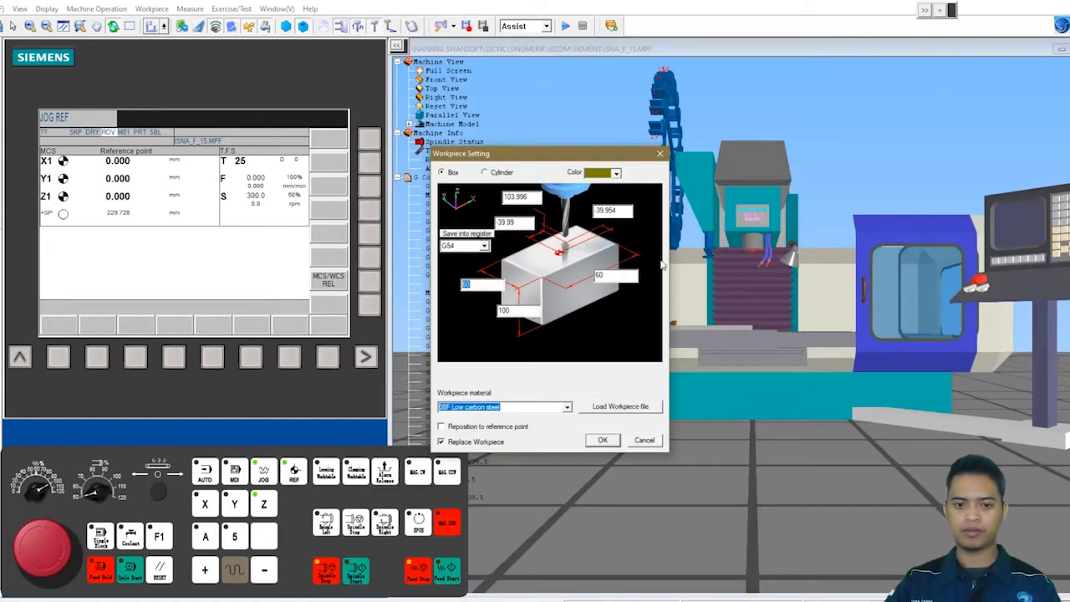
# Back in the CNC simulator, set the box stock to 80 by 80 with a height of 34 and apply the workpiece settings.
pyautogui.write('8')
pyautogui.doubleClick(598, 276)
pyautogui.click(510, 309)
pyautogui.doubleClick(512, 310)
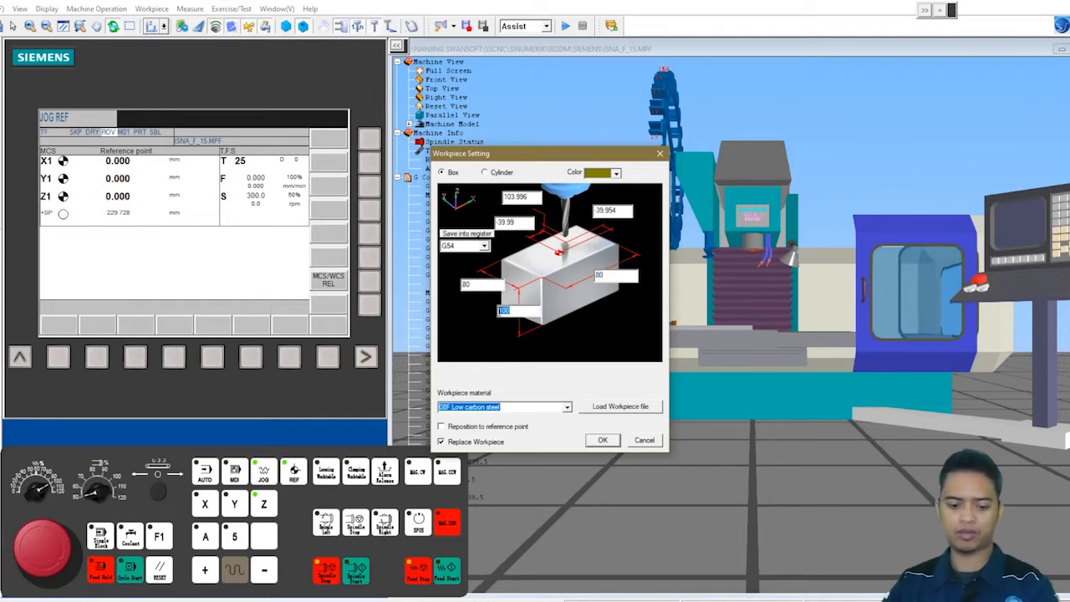
pyautogui.write('34')
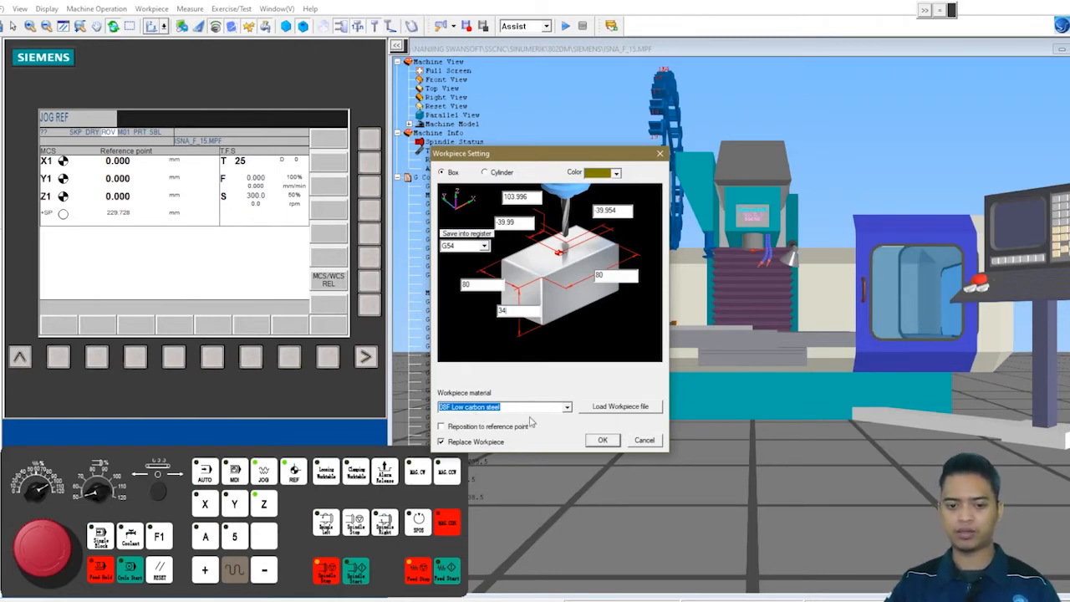
pyautogui.click(605, 440)
# Clamp the workpiece in a vise and raise its vertical location to 24.000.
pyautogui.moveTo(726, 304); pyautogui.dragTo(699, 358)
pyautogui.scroll(2, 647, 318)
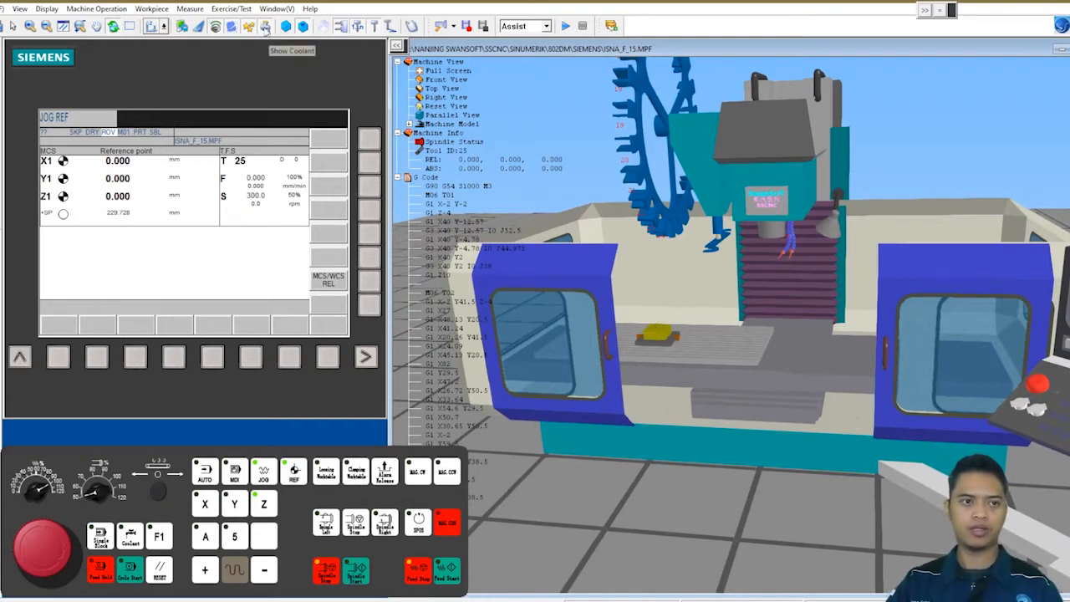
pyautogui.click(147, 12)
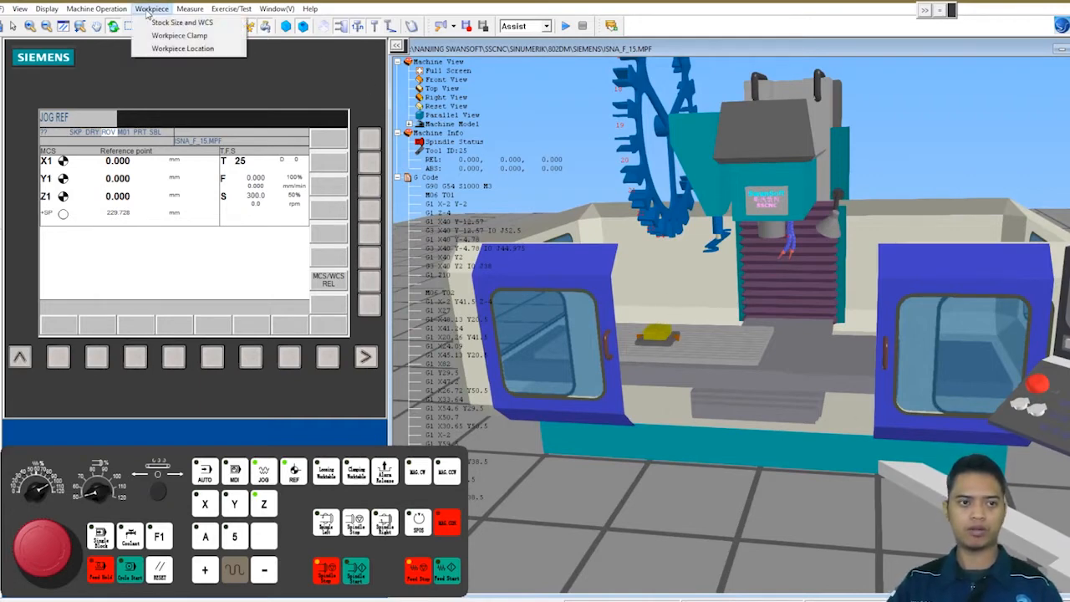
pyautogui.click(183, 37)
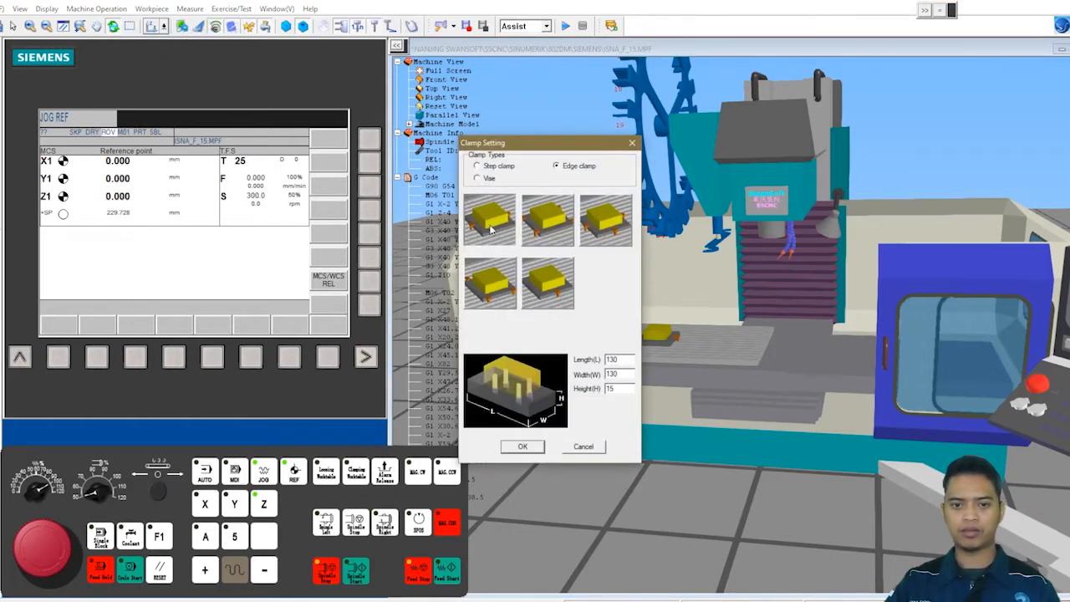
pyautogui.click(477, 179)
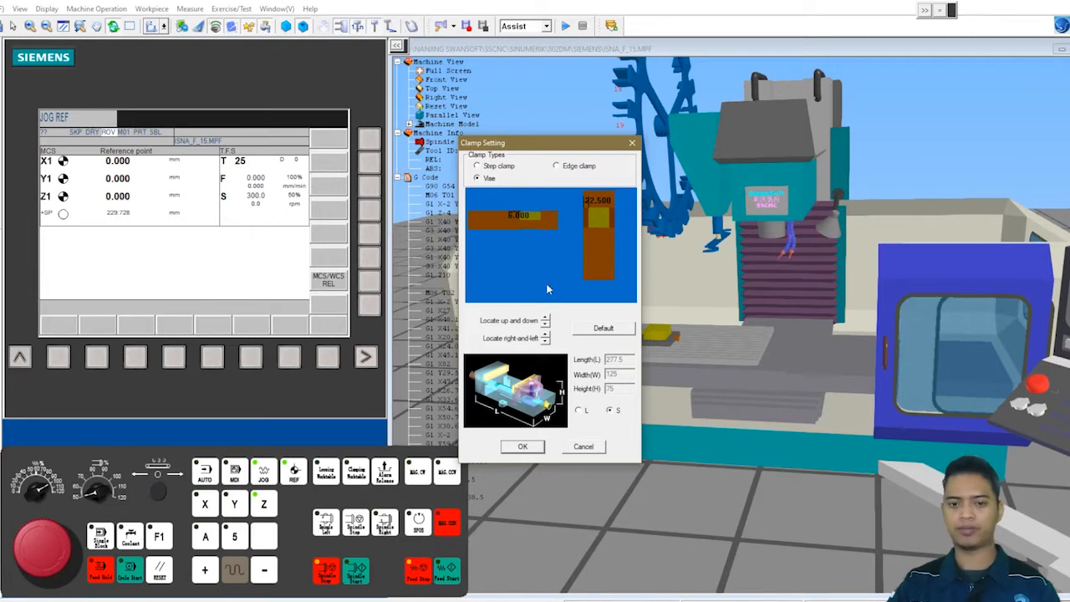
pyautogui.click(546, 316)
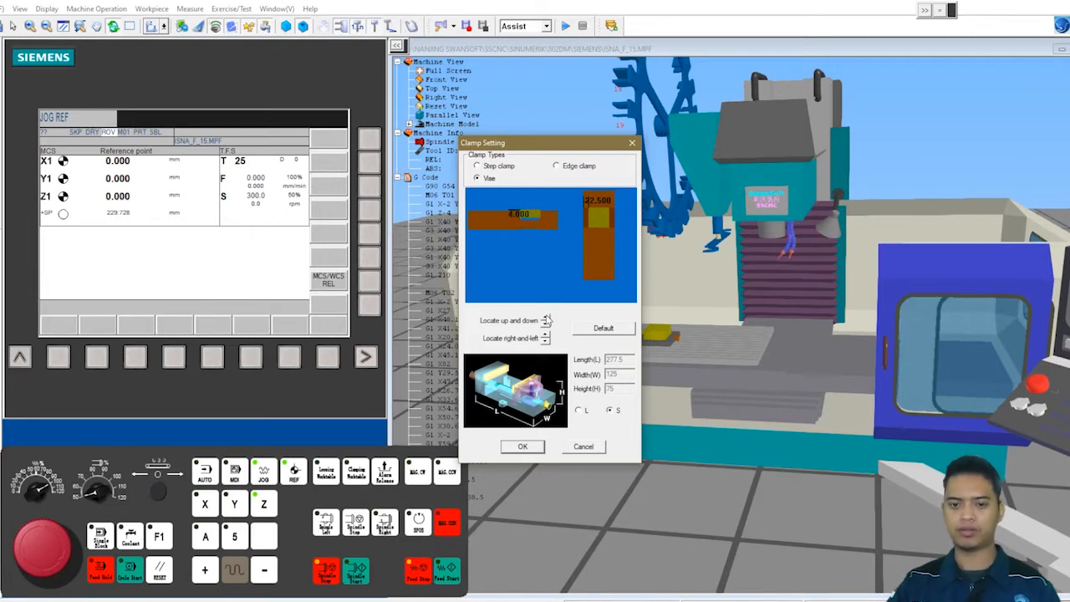
pyautogui.click(546, 316)
pyautogui.click(546, 317)
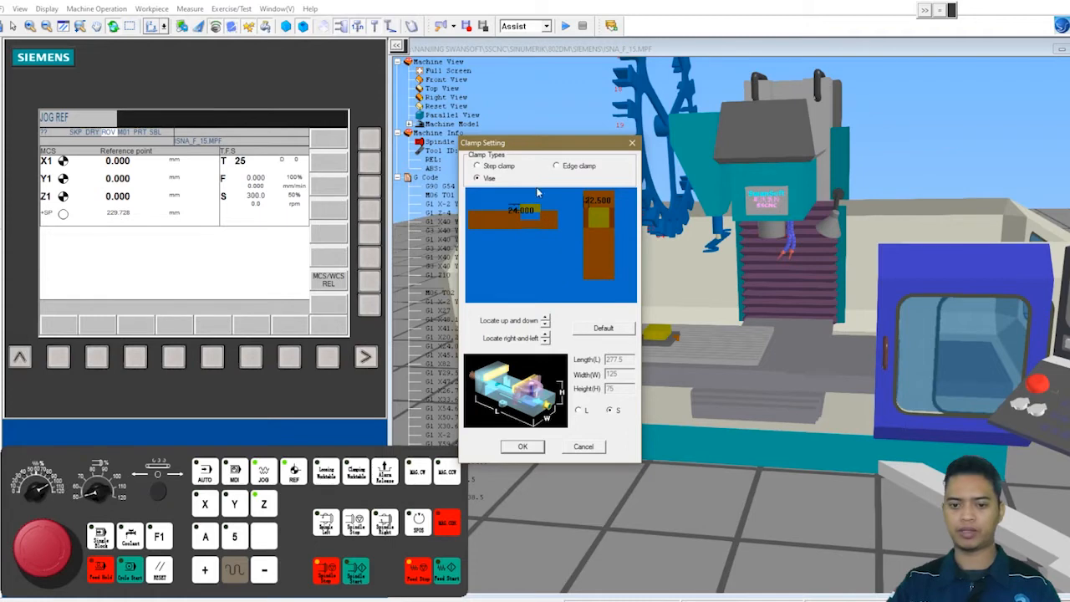
pyautogui.click(522, 447)
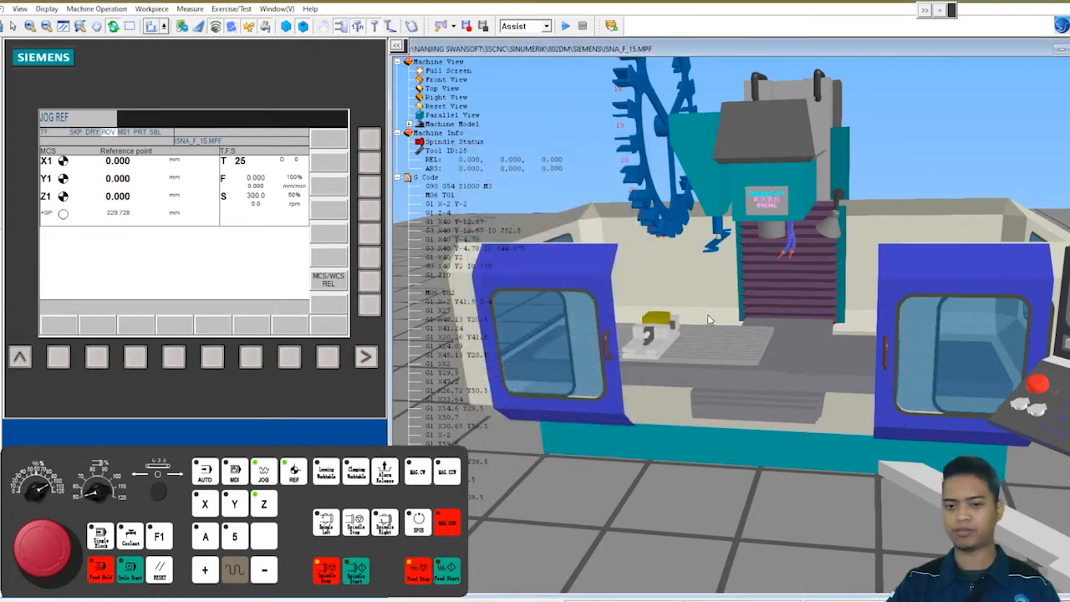
# Change tool 003 to a flat cutter with diameter 10 and load it into the main spindle.
pyautogui.scroll(5, 651, 292)
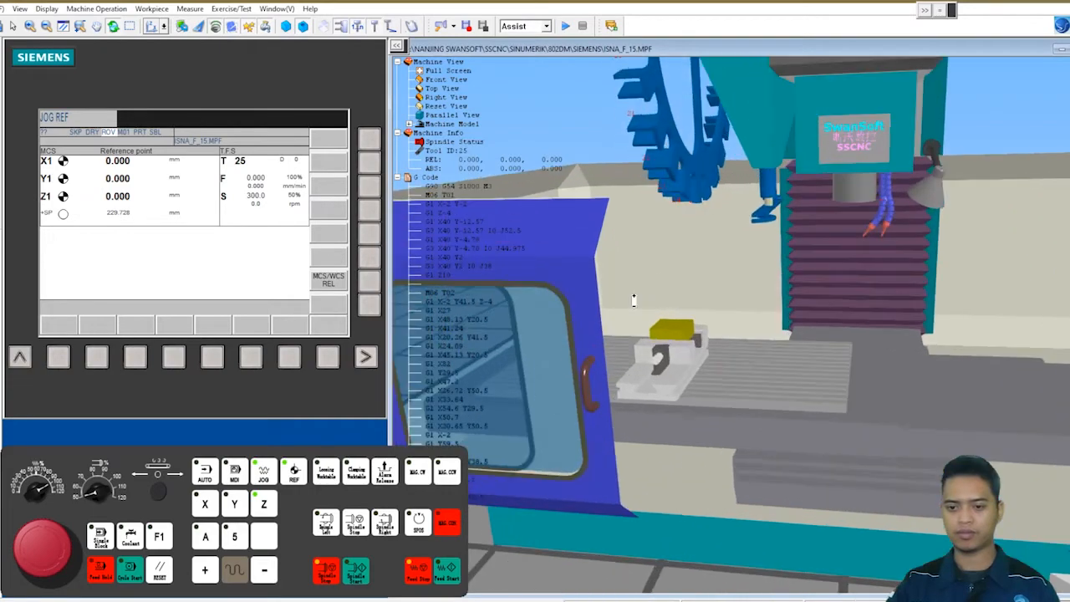
pyautogui.moveTo(652, 292)
pyautogui.mouseDown()
pyautogui.moveTo(616, 307)
pyautogui.moveTo(619, 289)
pyautogui.moveTo(641, 297)
pyautogui.mouseUp()
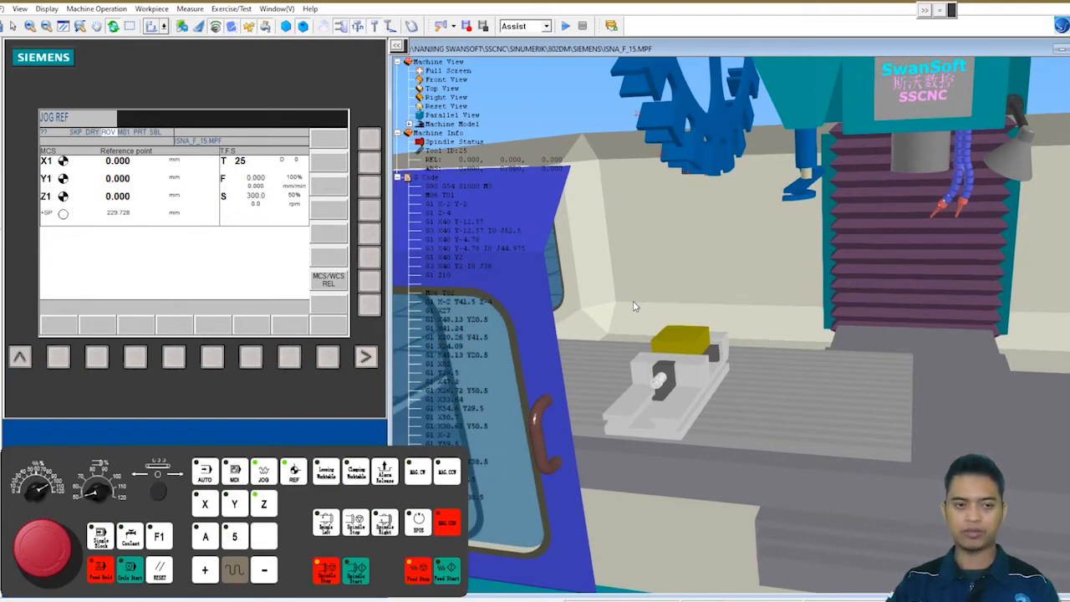
pyautogui.click(98, 10)
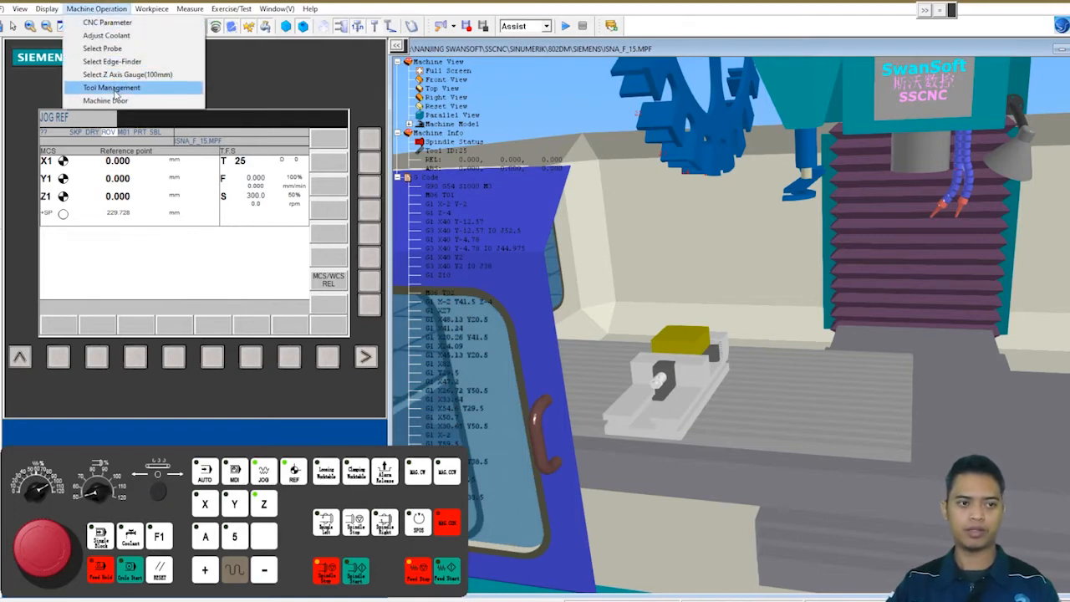
pyautogui.click(111, 86)
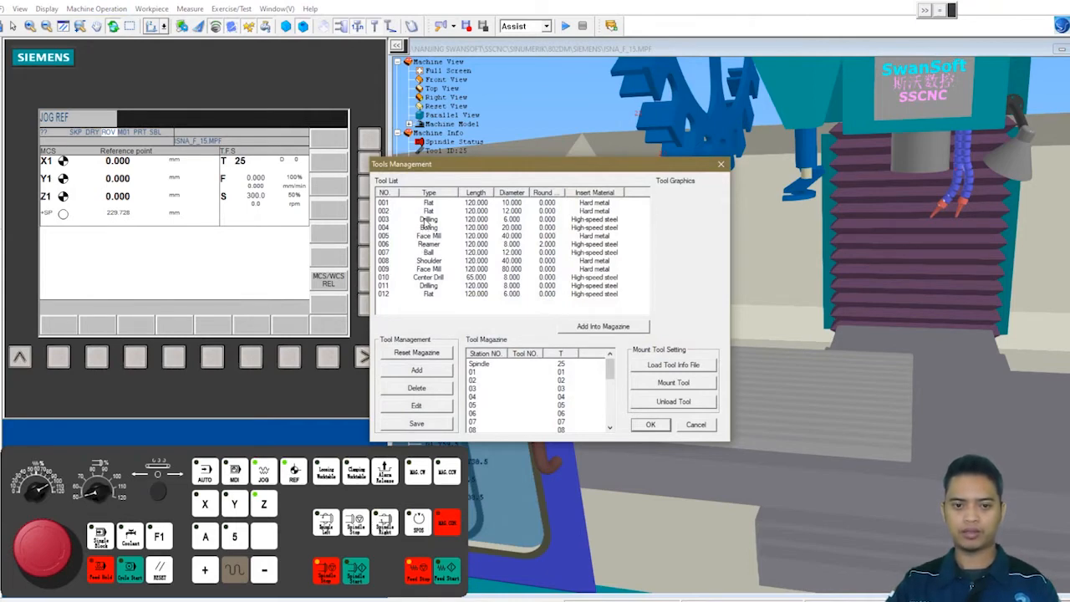
pyautogui.click(425, 220)
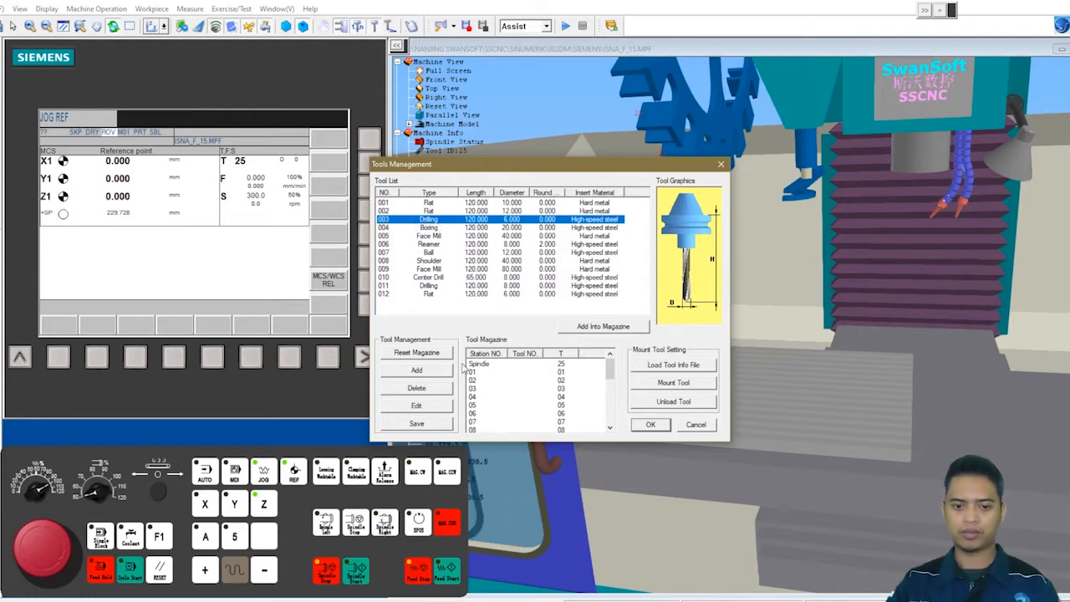
pyautogui.click(433, 407)
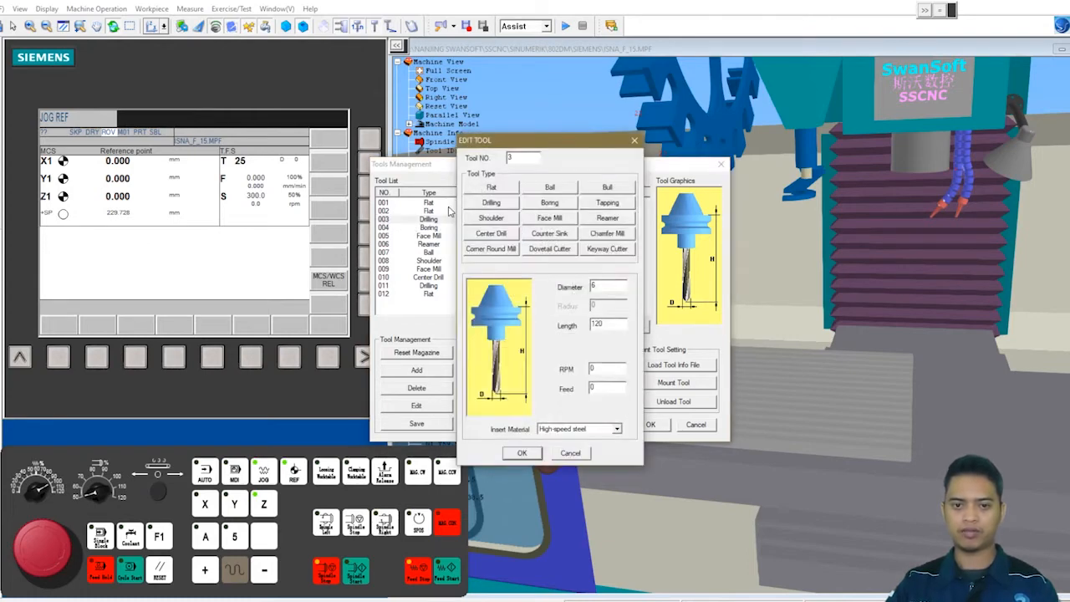
pyautogui.click(487, 188)
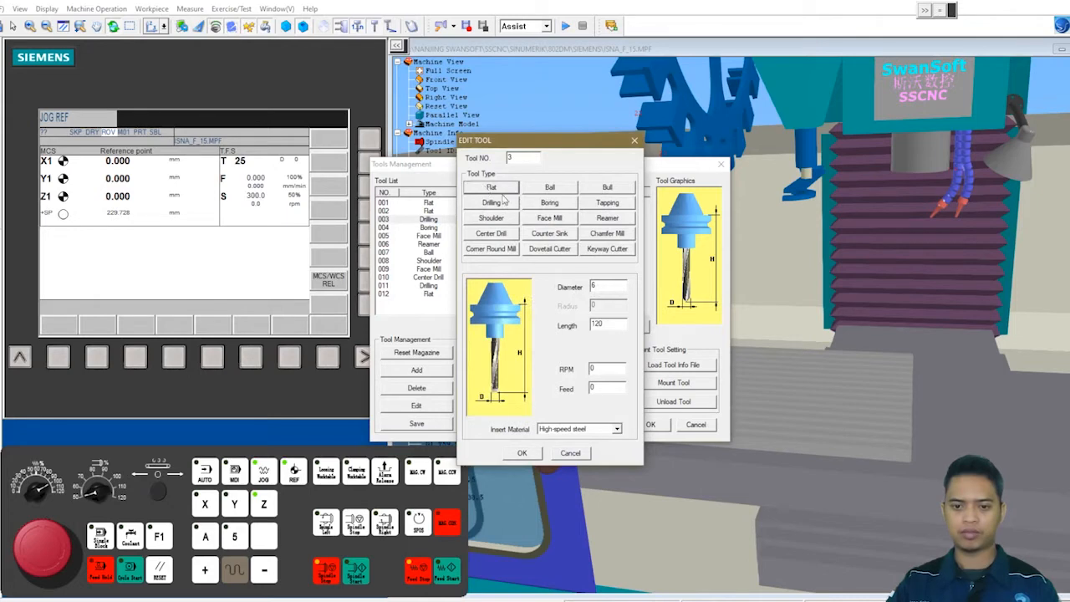
pyautogui.doubleClick(592, 288)
pyautogui.write('10')
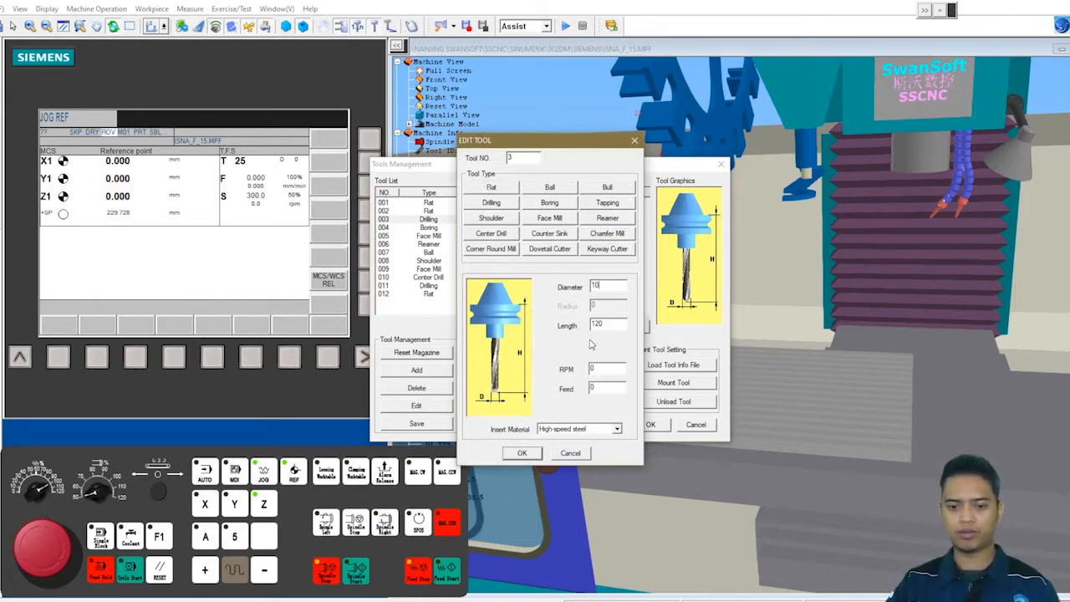
pyautogui.click(521, 452)
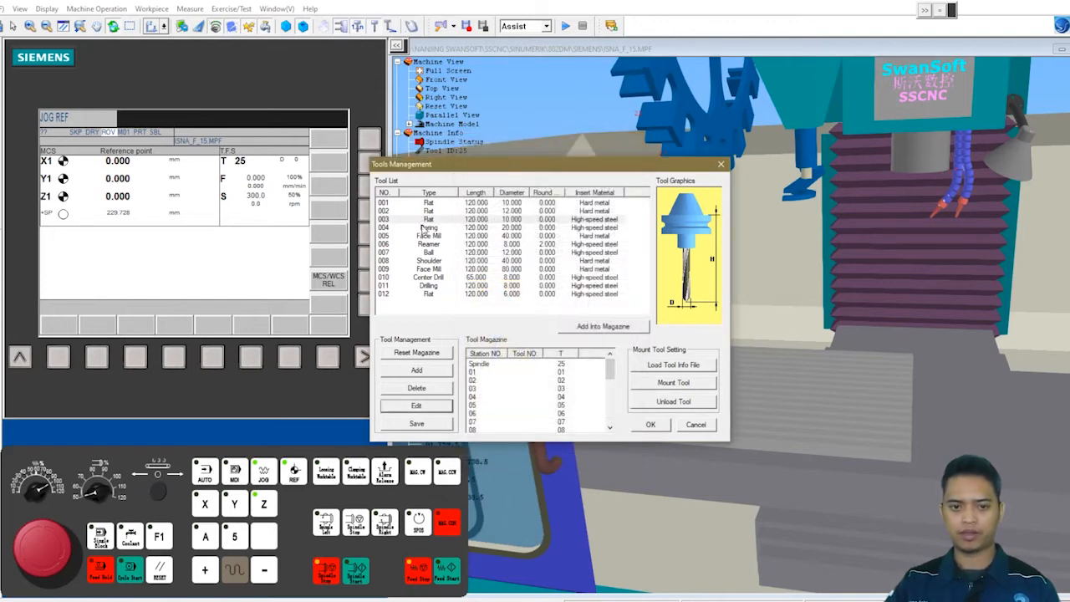
pyautogui.click(587, 331)
pyautogui.click(632, 249)
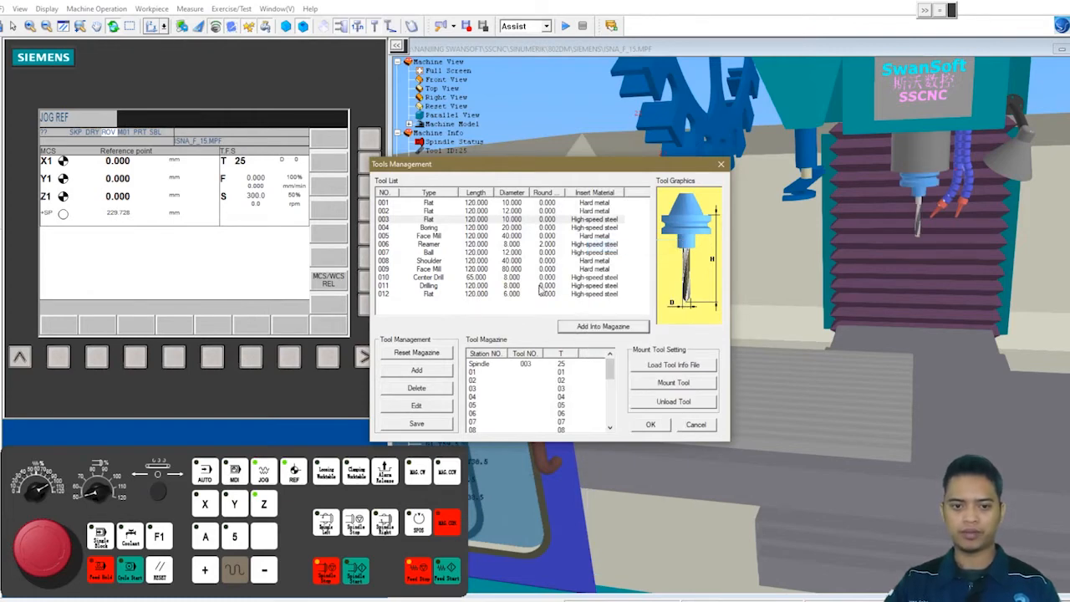
# Change tool 004 to a flat cutter with diameter 10 and add it to tool station 1.
pyautogui.click(429, 228)
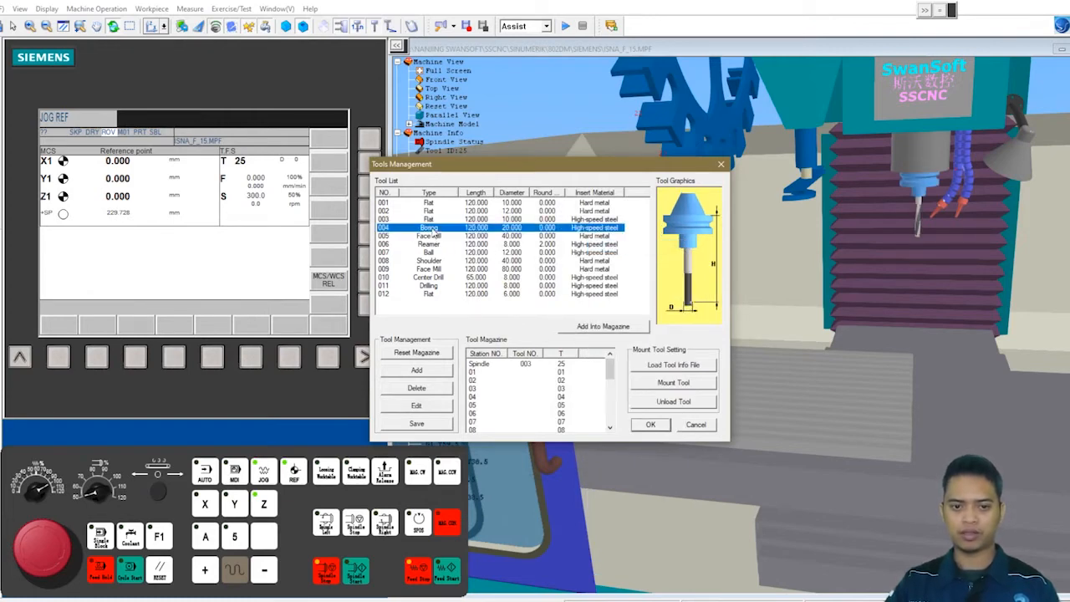
pyautogui.click(434, 407)
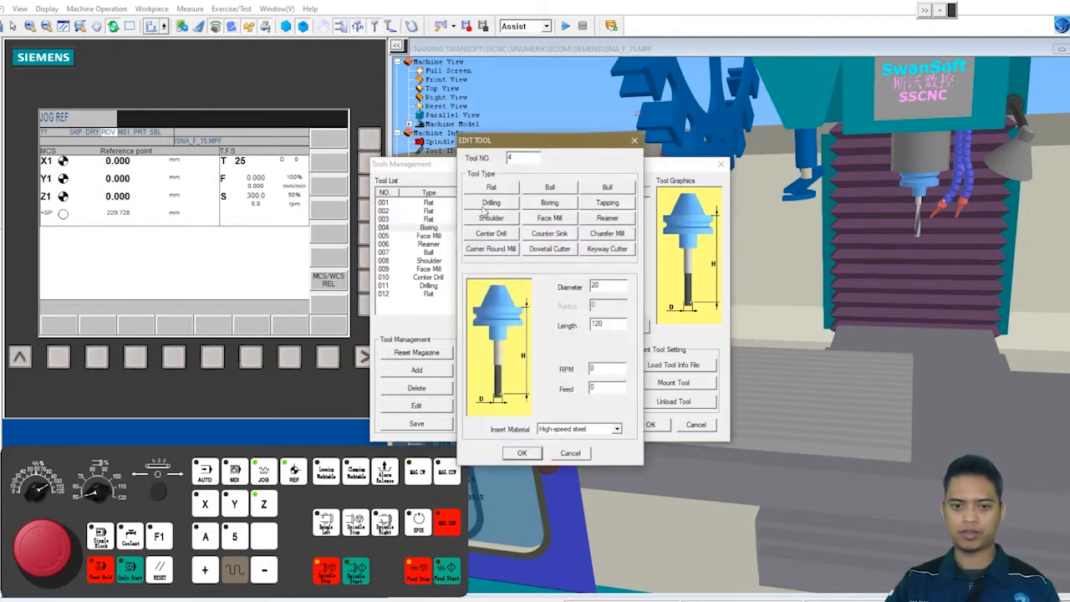
pyautogui.click(491, 187)
pyautogui.doubleClick(609, 287)
pyautogui.write('10')
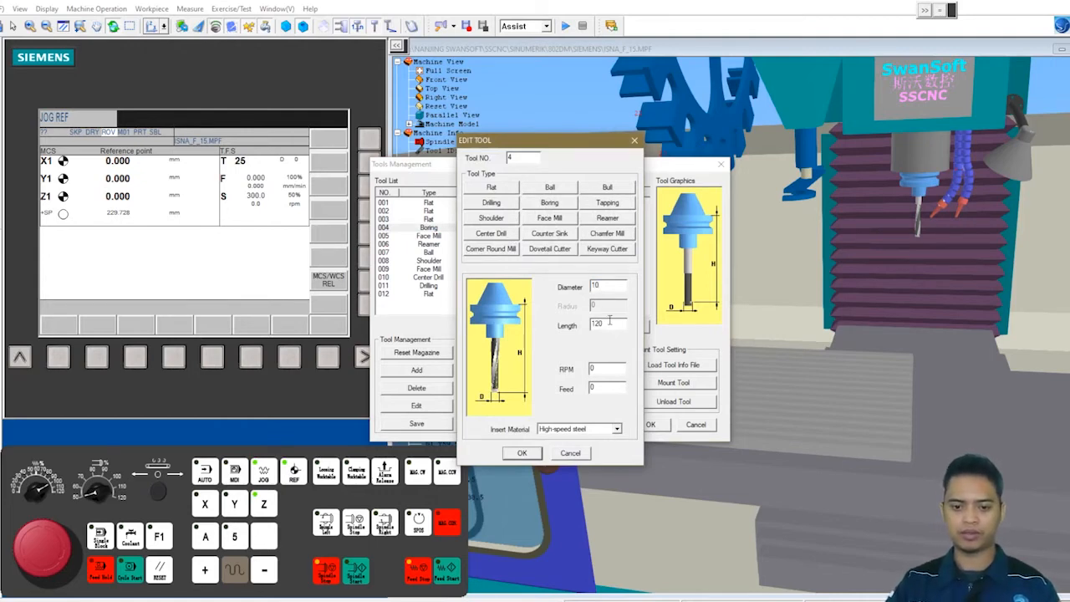
pyautogui.click(521, 453)
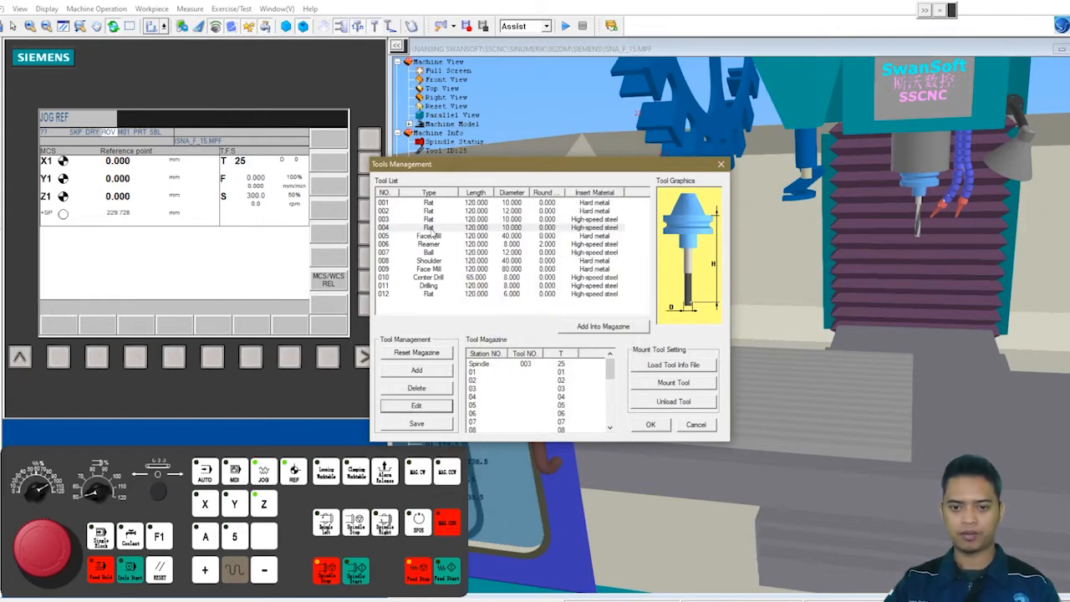
pyautogui.click(429, 228)
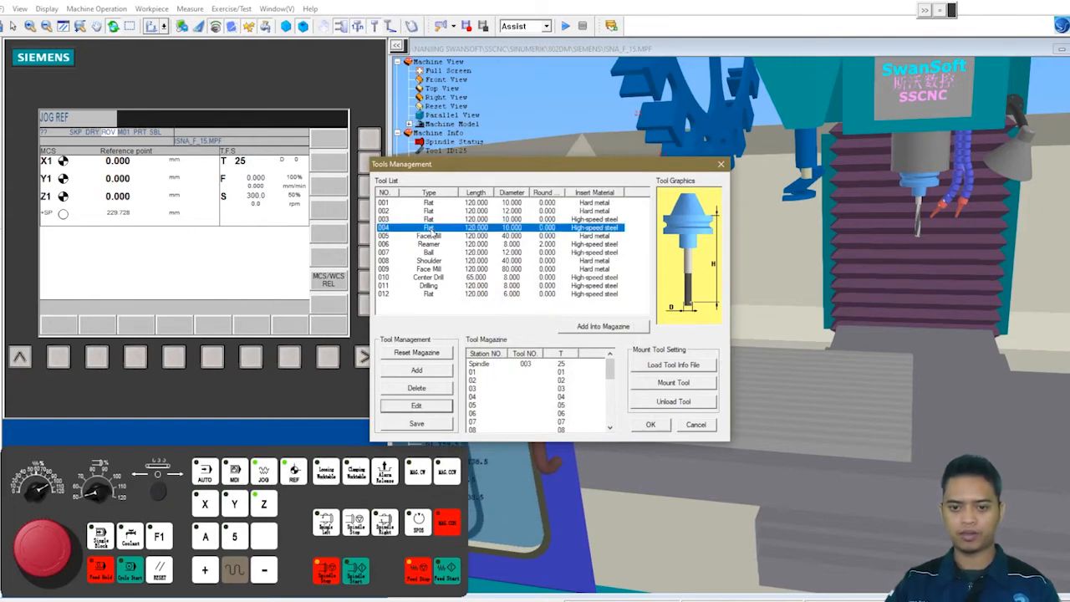
pyautogui.click(608, 329)
pyautogui.click(654, 262)
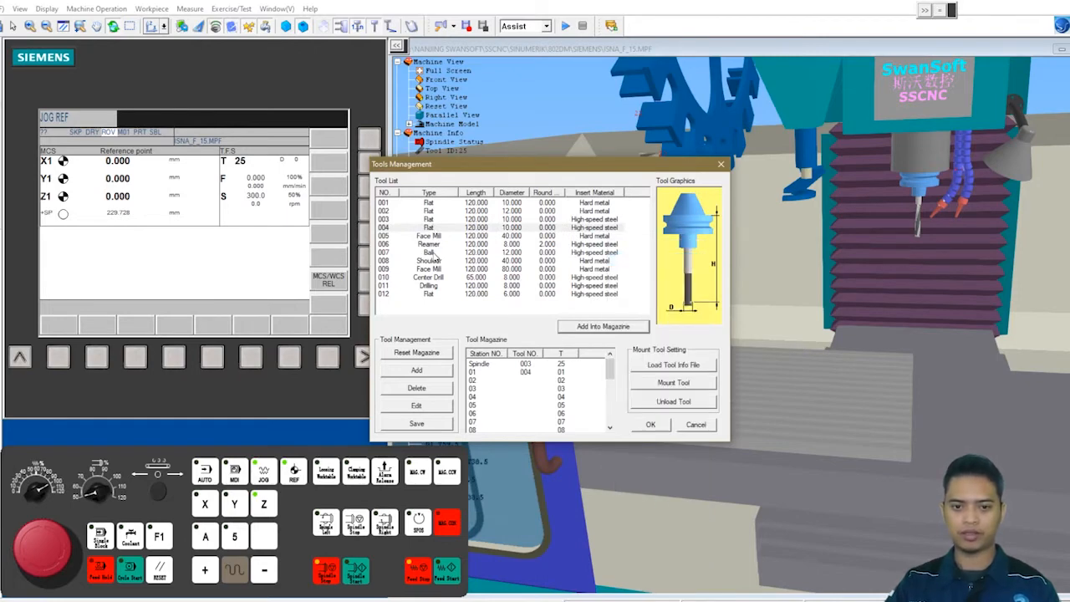
# Change tool 007 to a flat cutter with diameter 3, assign it to tool station 2, and apply the tool setup.
pyautogui.click(431, 252)
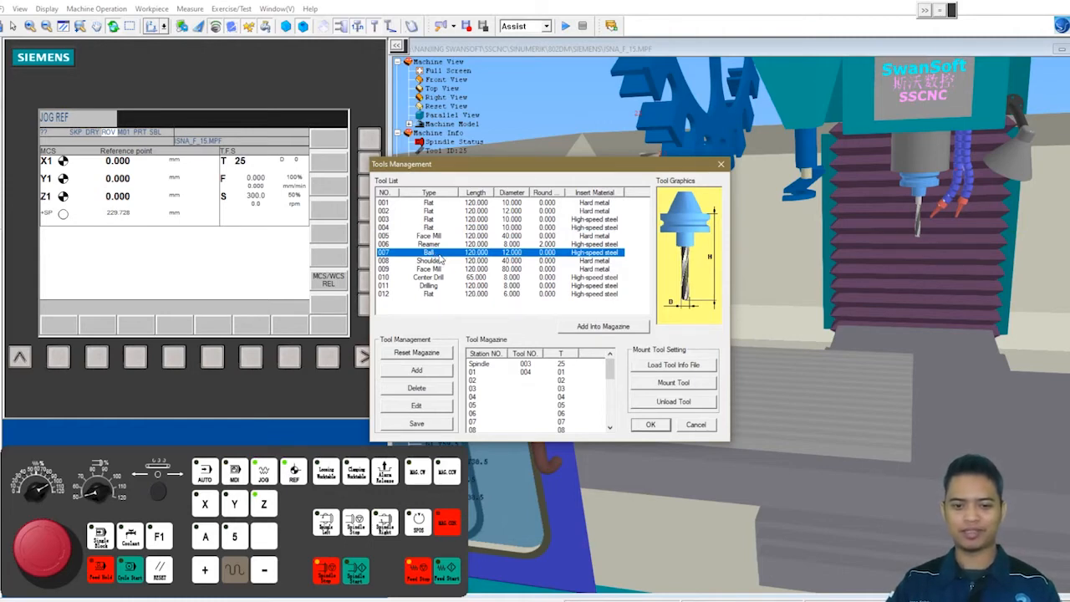
pyautogui.click(434, 409)
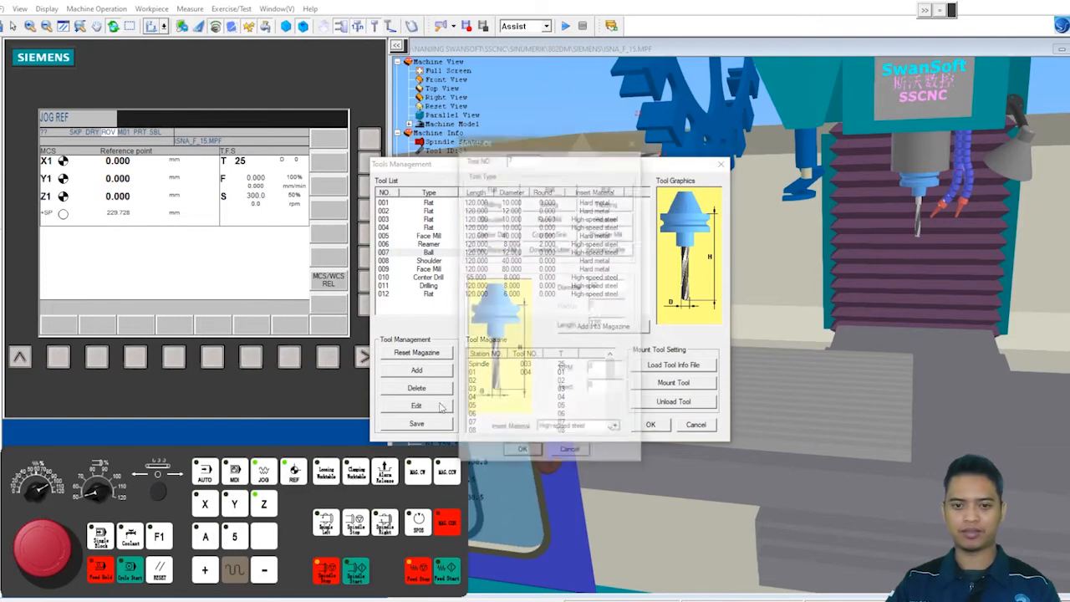
pyautogui.doubleClick(595, 286)
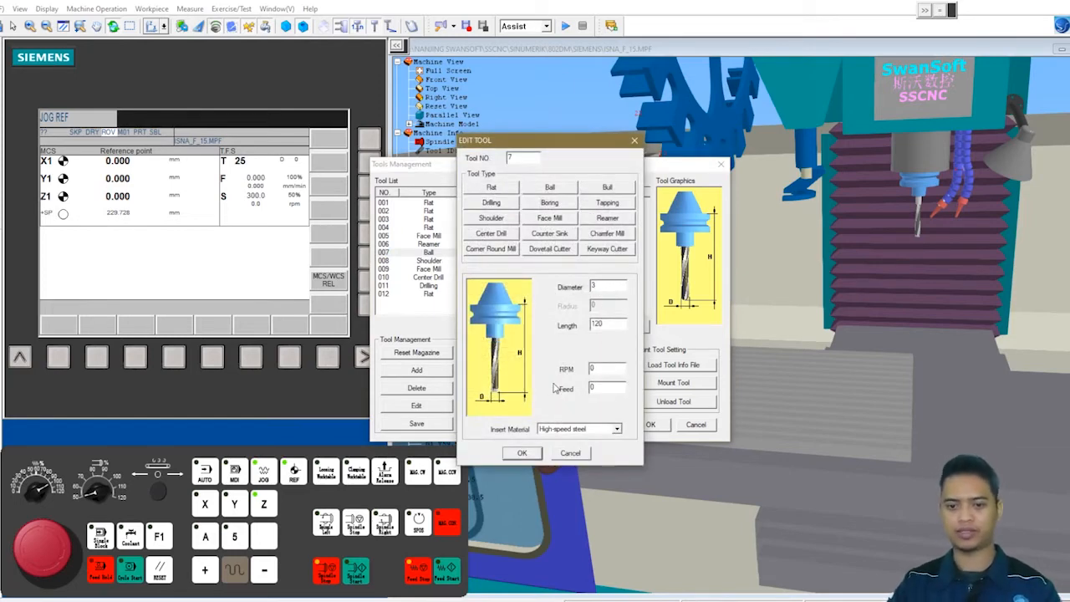
pyautogui.click(521, 452)
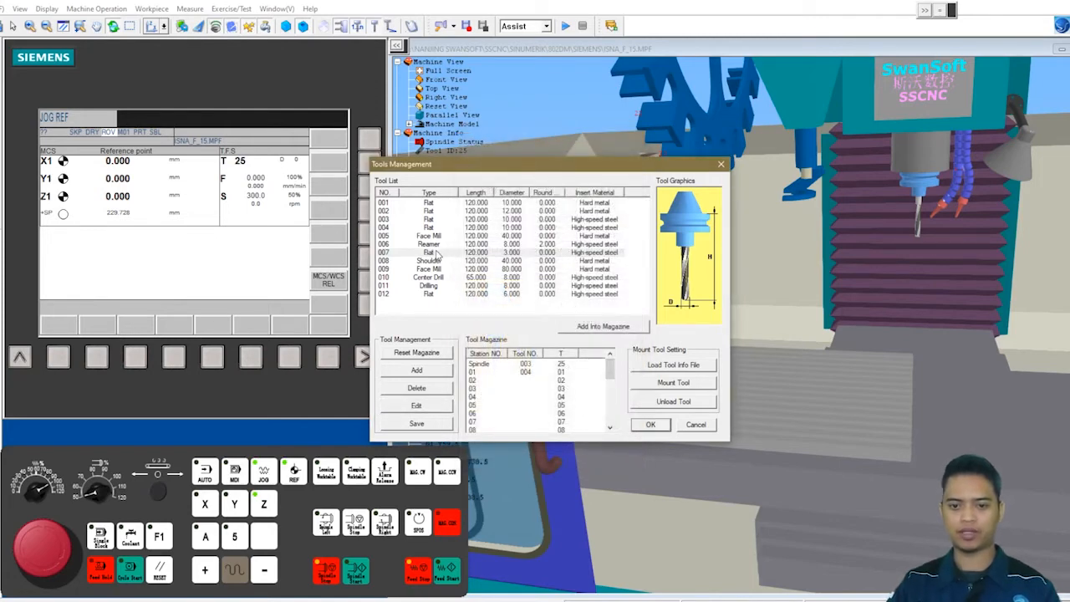
pyautogui.click(447, 252)
pyautogui.click(578, 326)
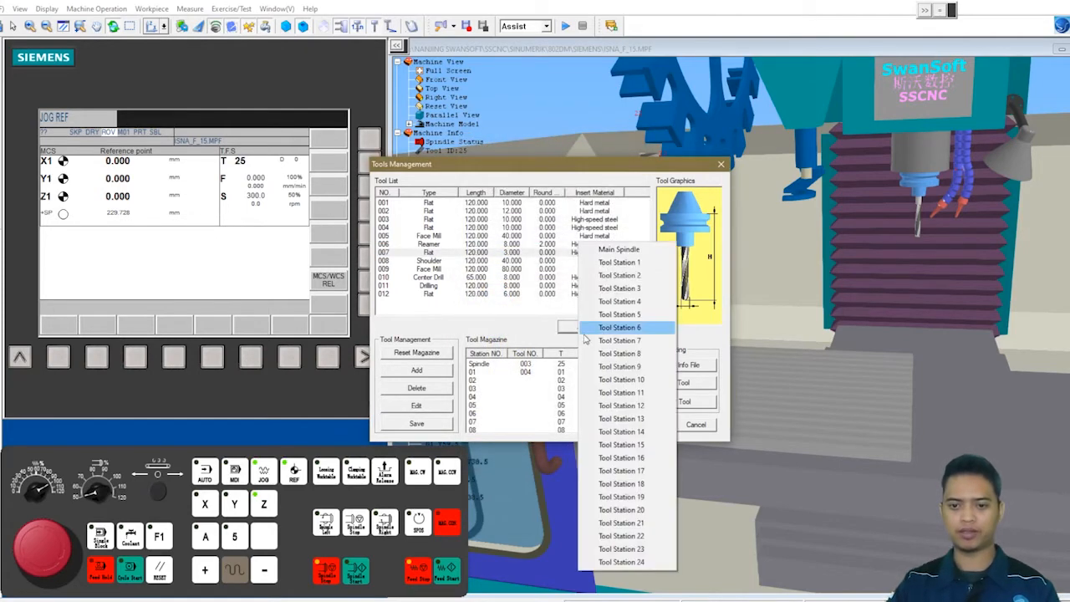
pyautogui.click(621, 277)
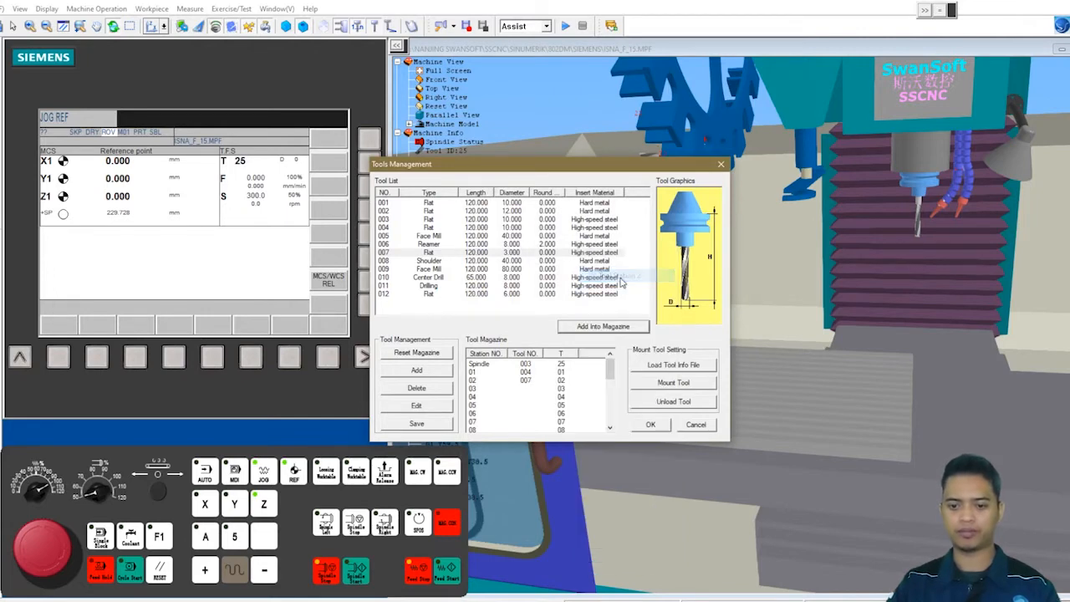
pyautogui.click(648, 426)
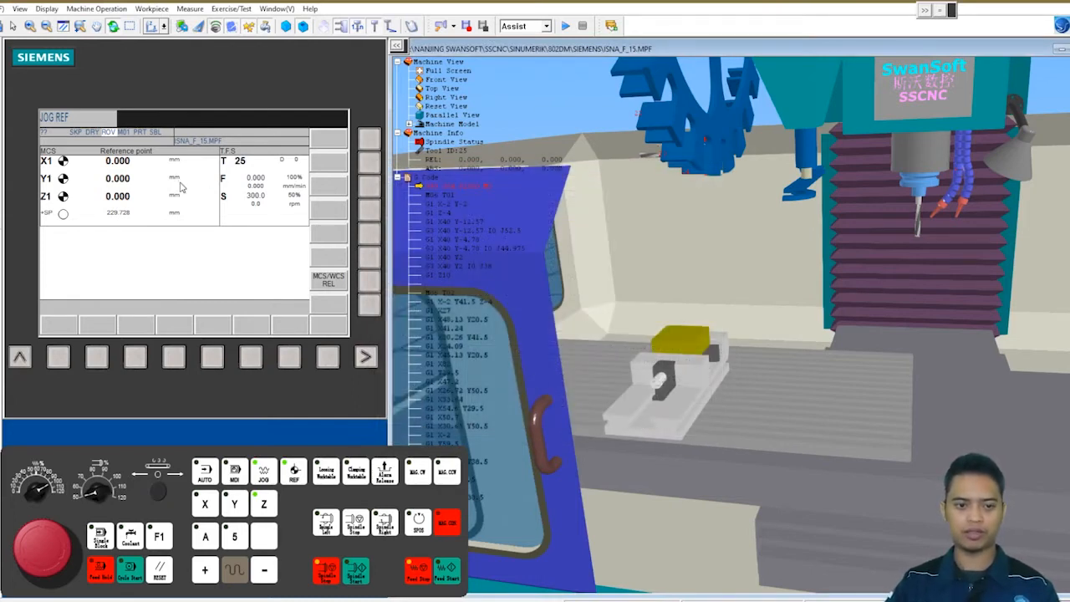
# Display the WCS axis positions in JOG mode and start the spindle.
pyautogui.click(369, 283)
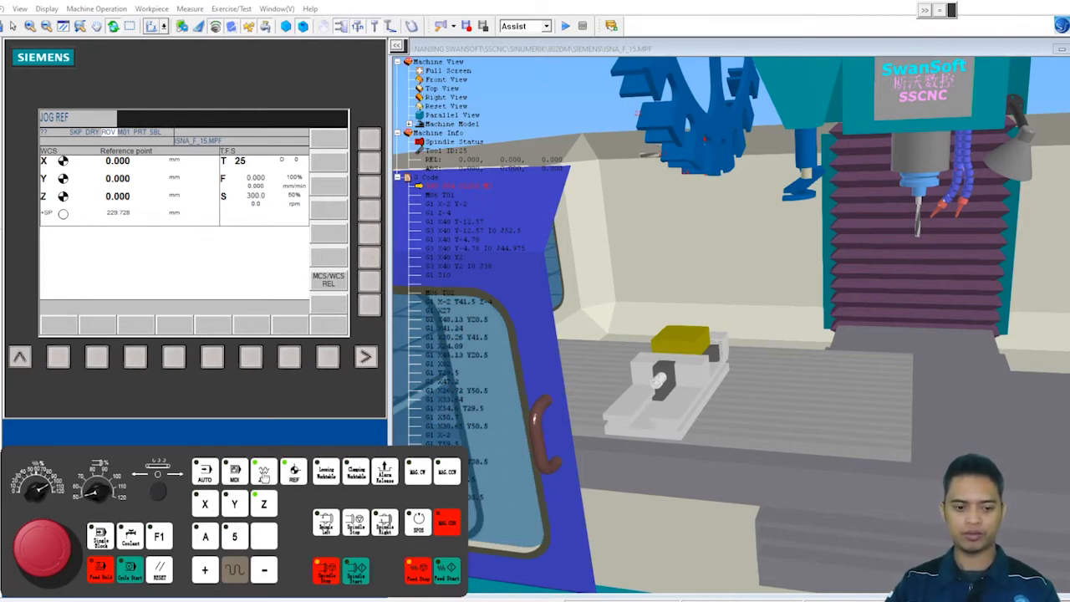
pyautogui.click(264, 473)
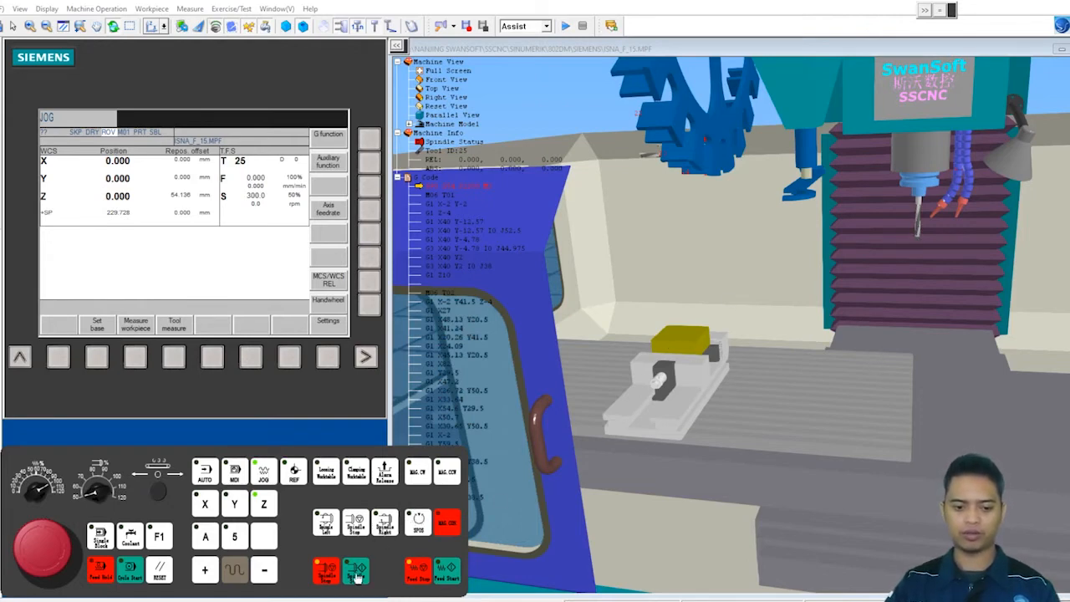
pyautogui.click(357, 572)
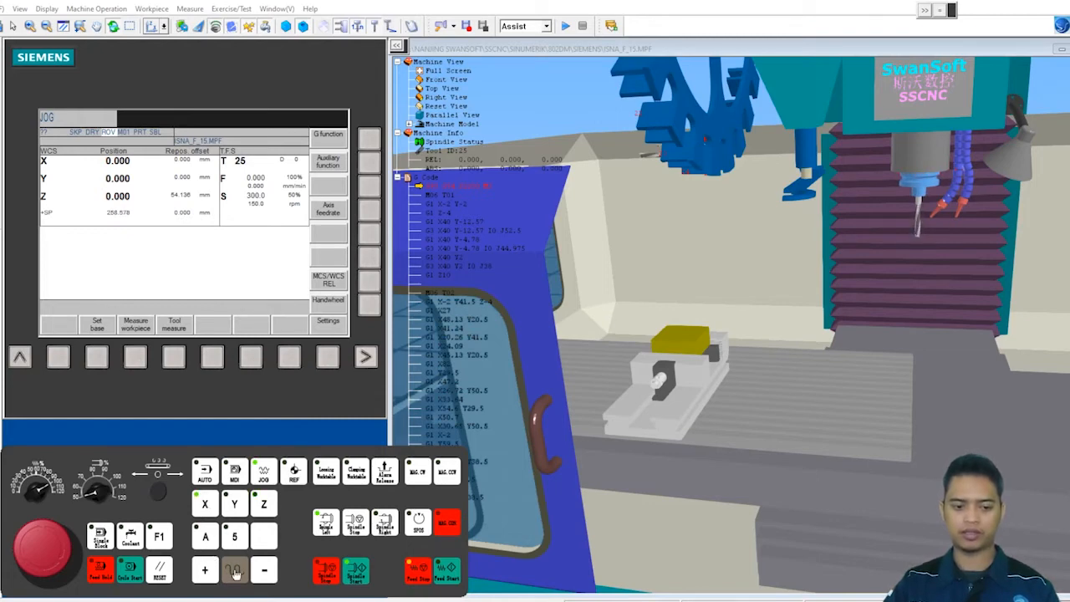
# Jog the X axis to about -466 to bring the workpiece under the spindle.
pyautogui.click(261, 571)
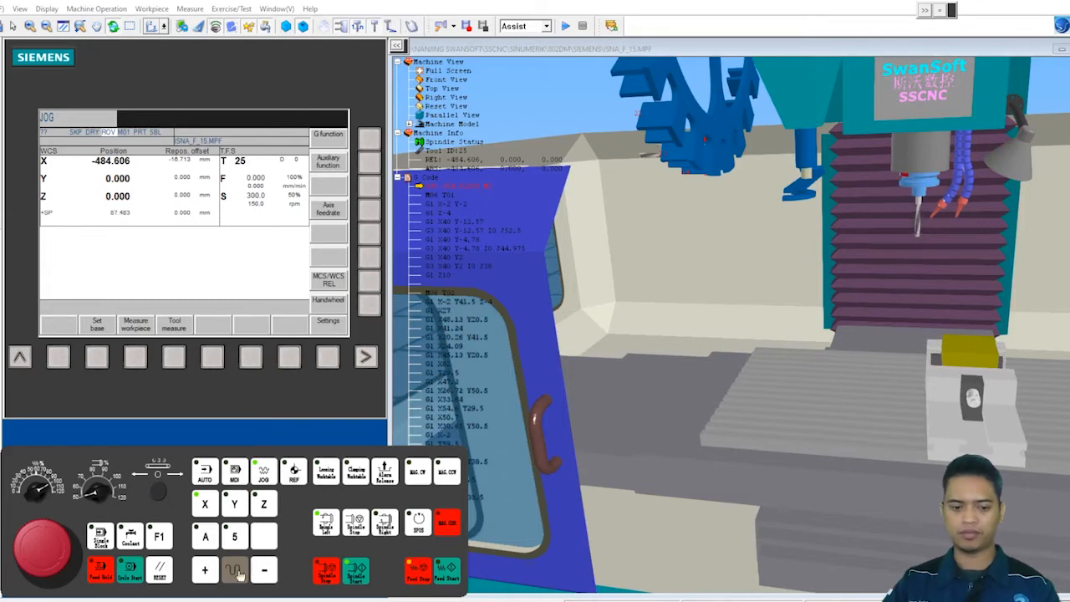
pyautogui.click(206, 572)
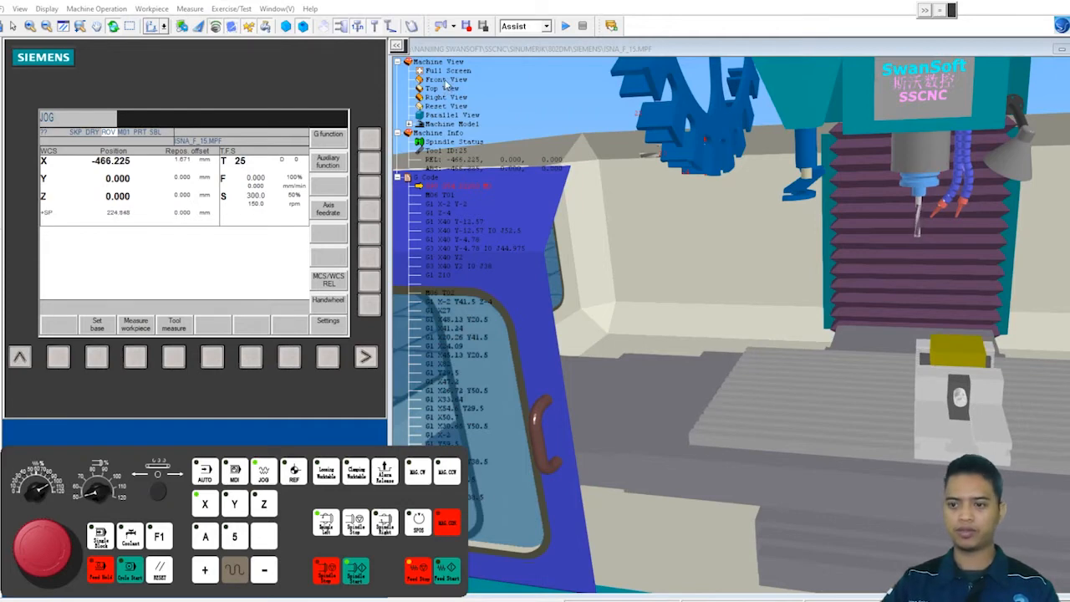
pyautogui.click(446, 79)
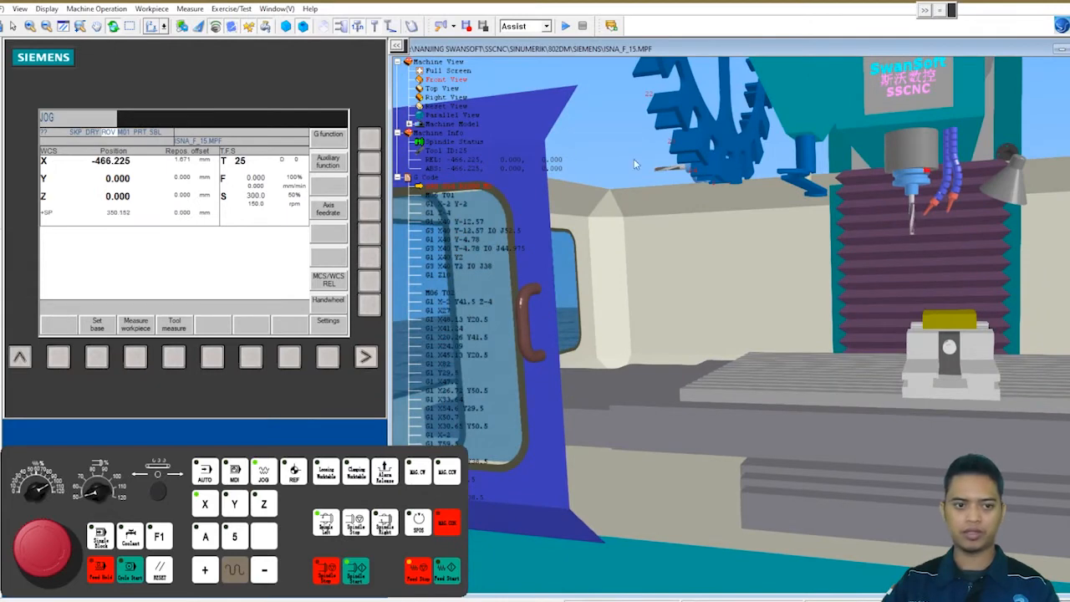
# Jog the Y axis to about -234 to line the workpiece up below the tool, checking from the right view.
pyautogui.click(230, 501)
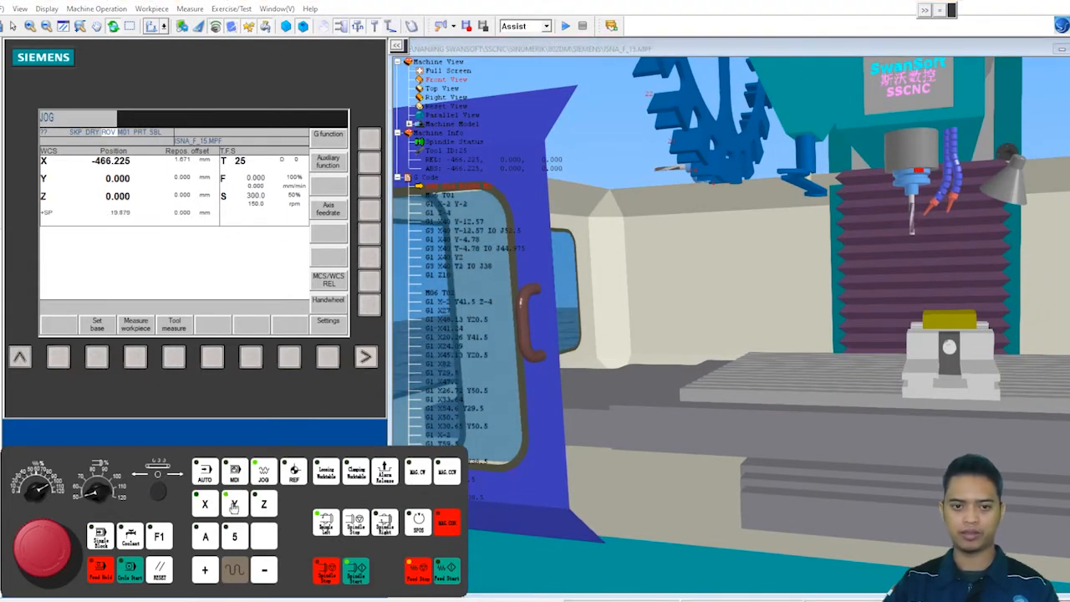
pyautogui.click(445, 98)
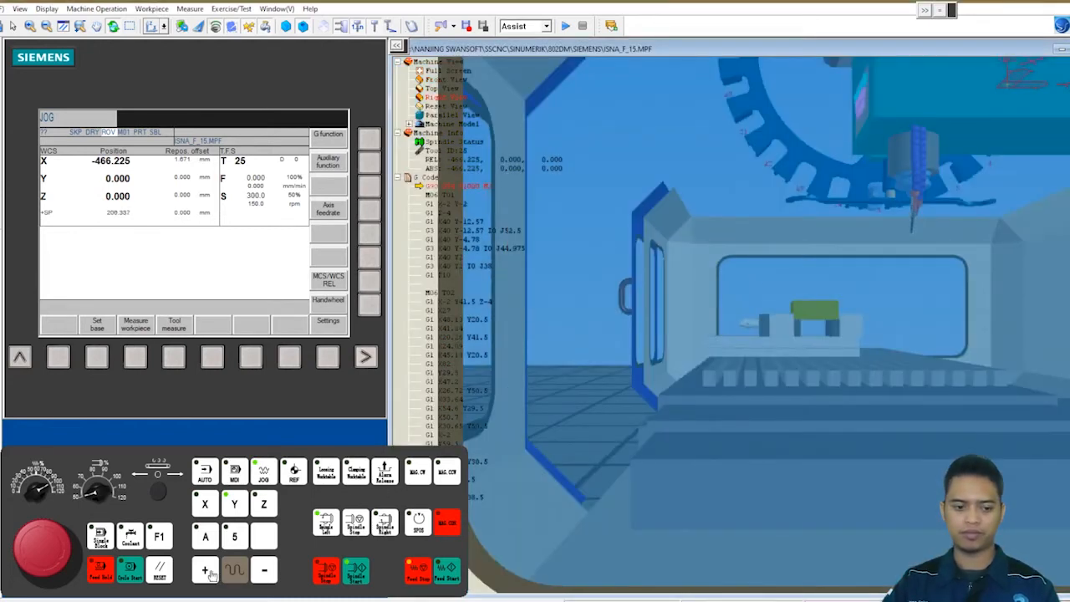
pyautogui.click(234, 573)
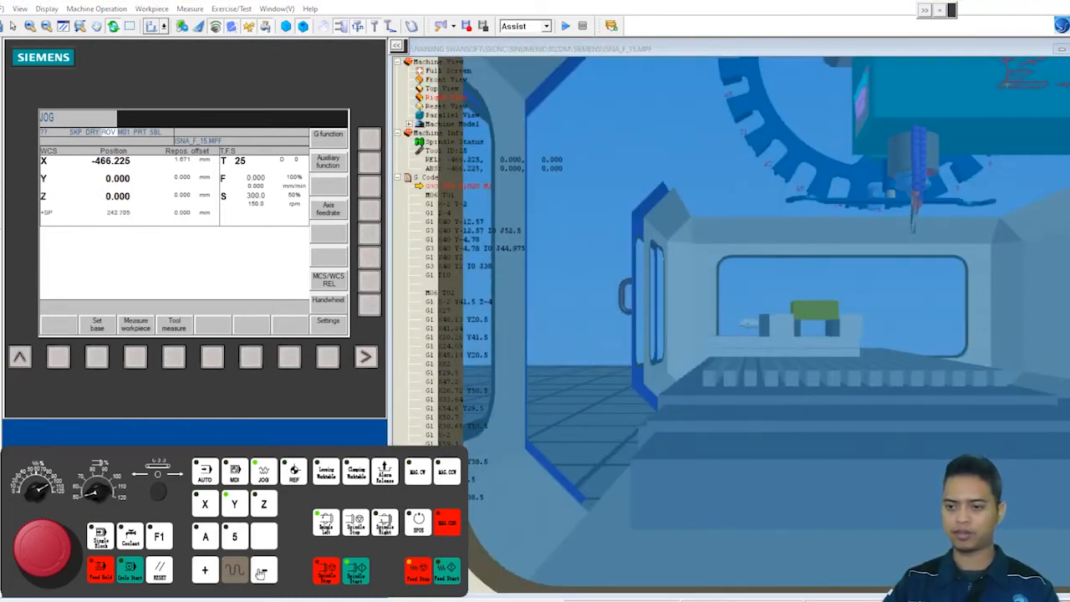
pyautogui.moveTo(266, 574); pyautogui.dragTo(268, 574)
pyautogui.moveTo(923, 428); pyautogui.dragTo(891, 434)
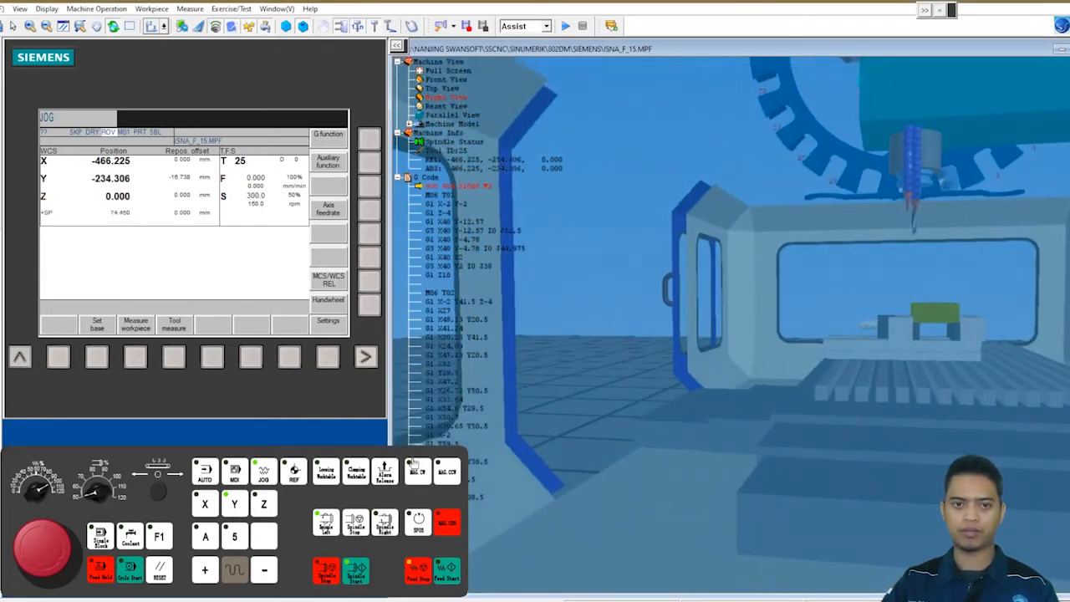
# Jog the Z axis down to about -134 to bring the tool near the workpiece, using the front view.
pyautogui.click(451, 79)
pyautogui.scroll(-1, 1048, 318)
pyautogui.scroll(1, 1043, 319)
pyautogui.scroll(3, 1028, 320)
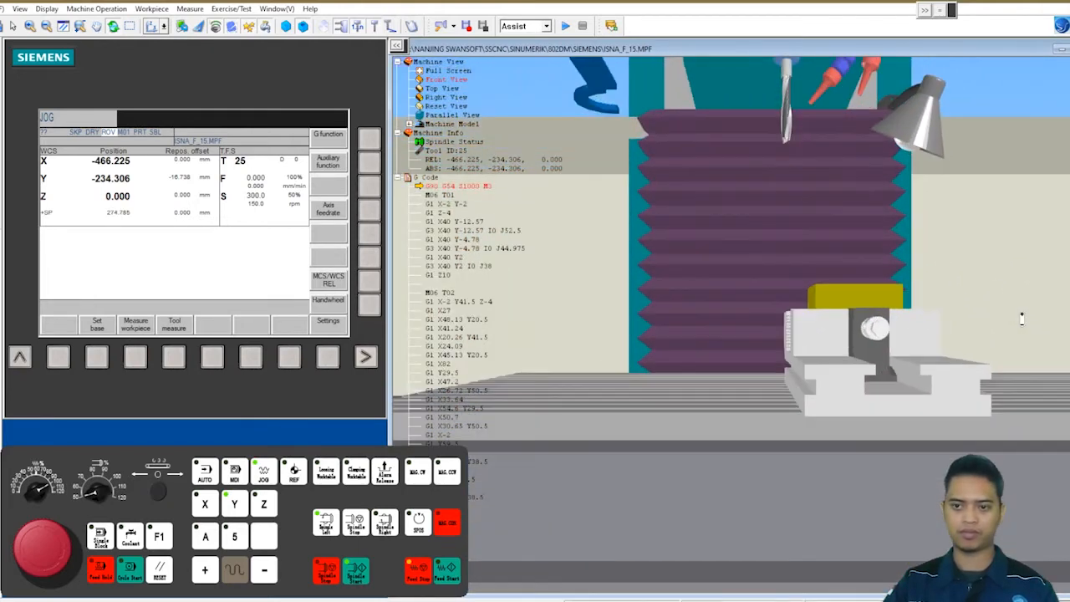
pyautogui.scroll(-2, 610, 295)
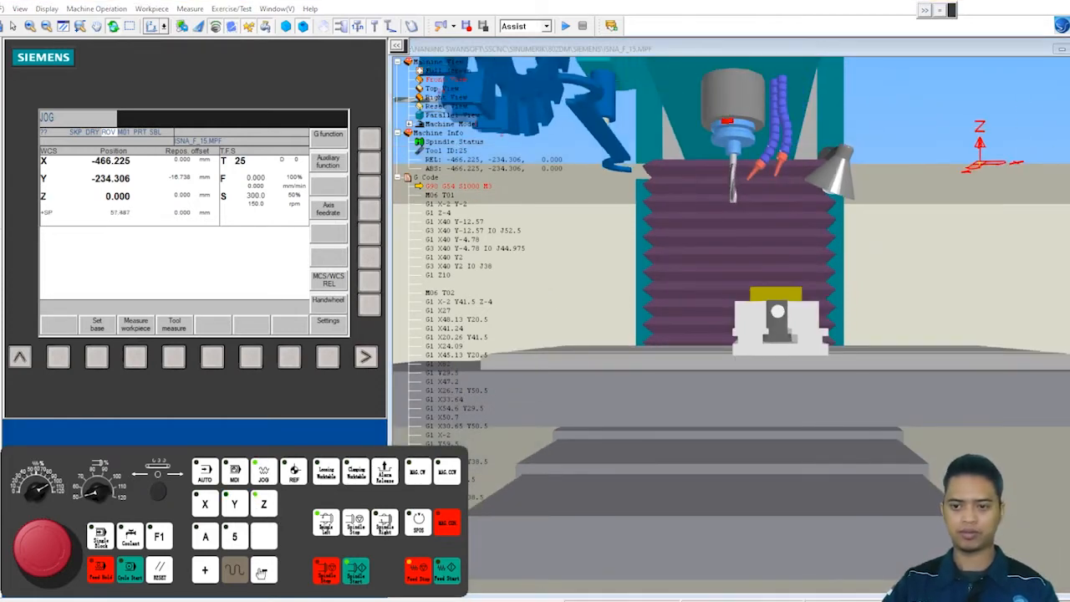
pyautogui.click(264, 570)
pyautogui.click(261, 573)
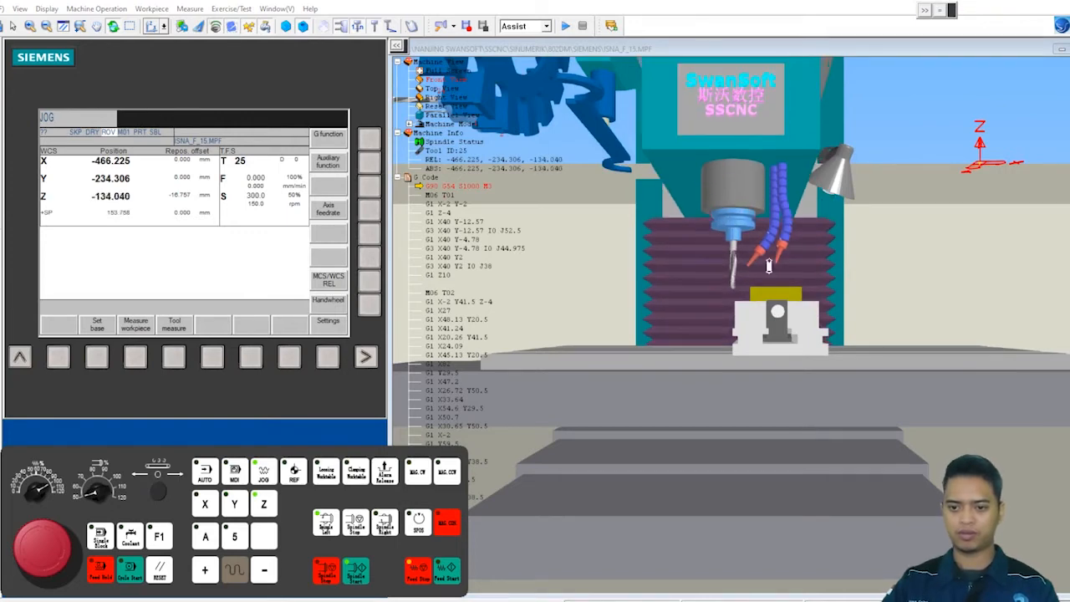
# Bring up the handwheel and use it to move Z to -135.140 and X to -445.825, close to the stock's side.
pyautogui.scroll(4, 760, 280)
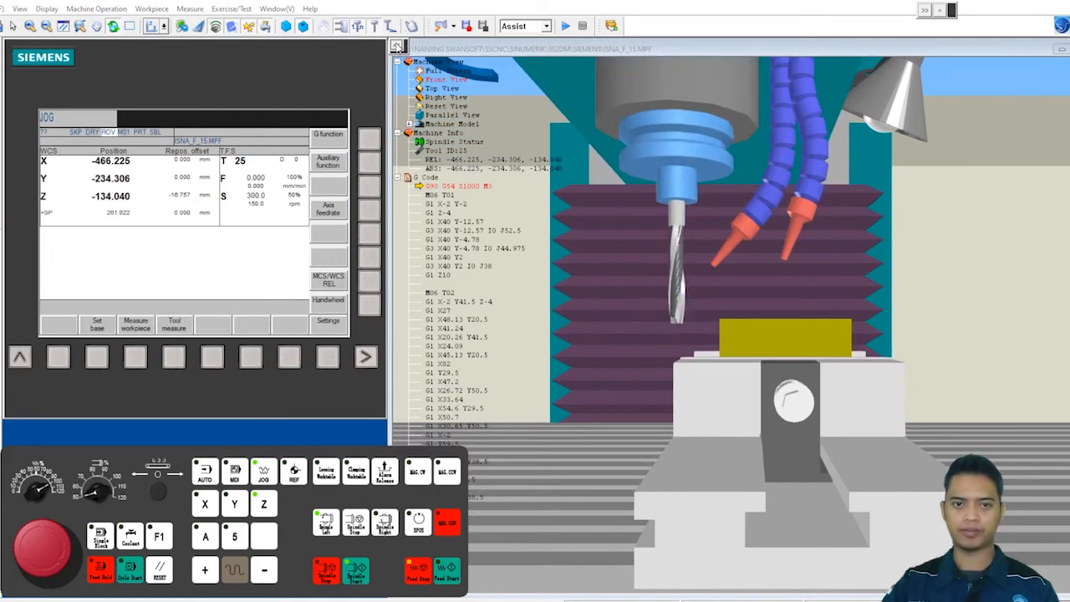
pyautogui.click(396, 45)
pyautogui.moveTo(422, 50); pyautogui.dragTo(336, 48)
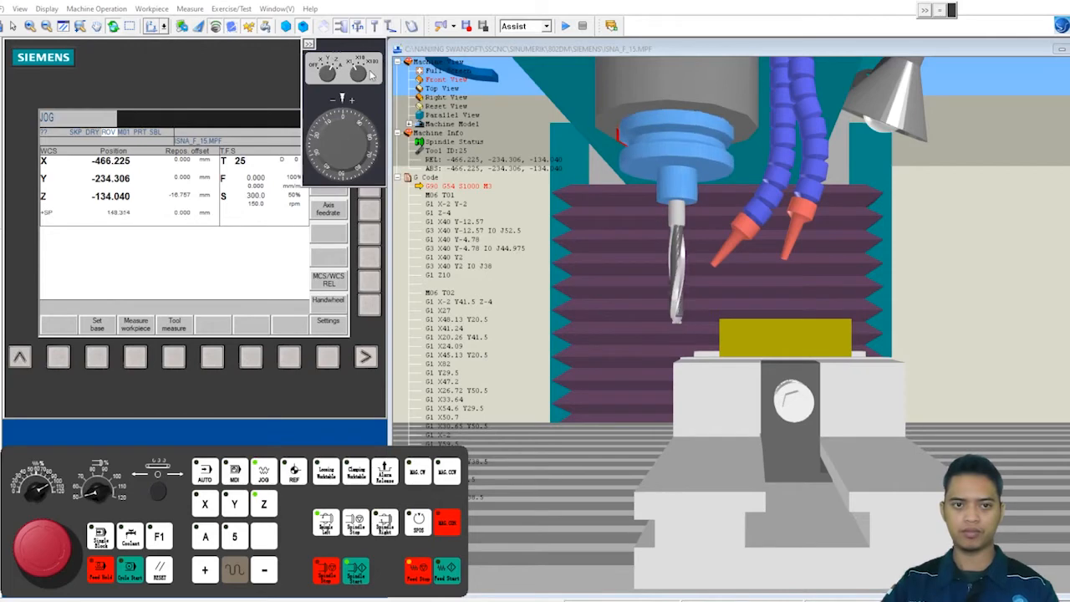
pyautogui.moveTo(357, 121); pyautogui.dragTo(340, 117)
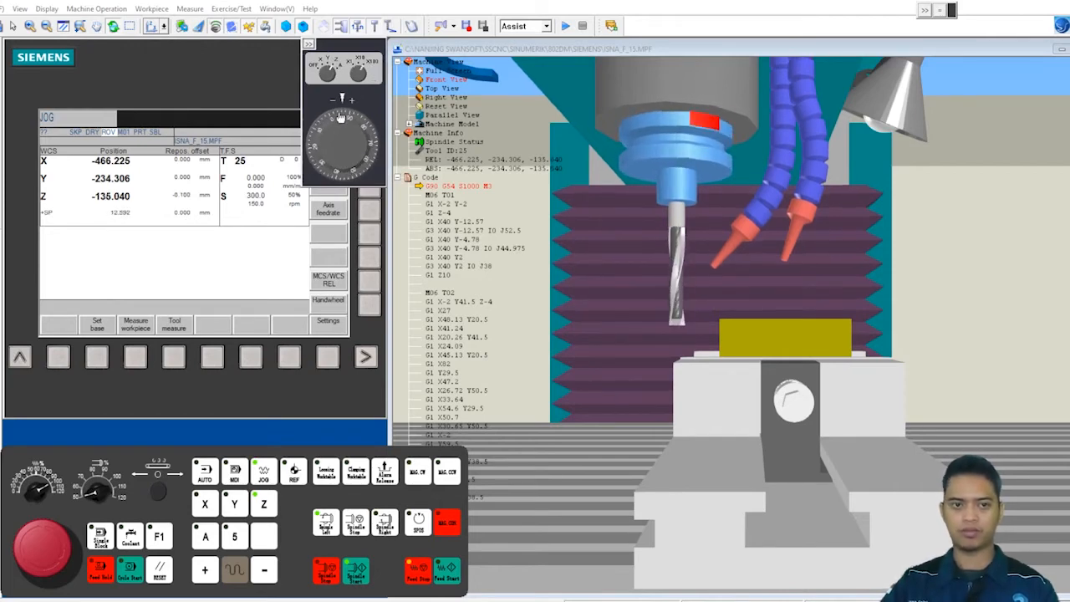
pyautogui.click(324, 66)
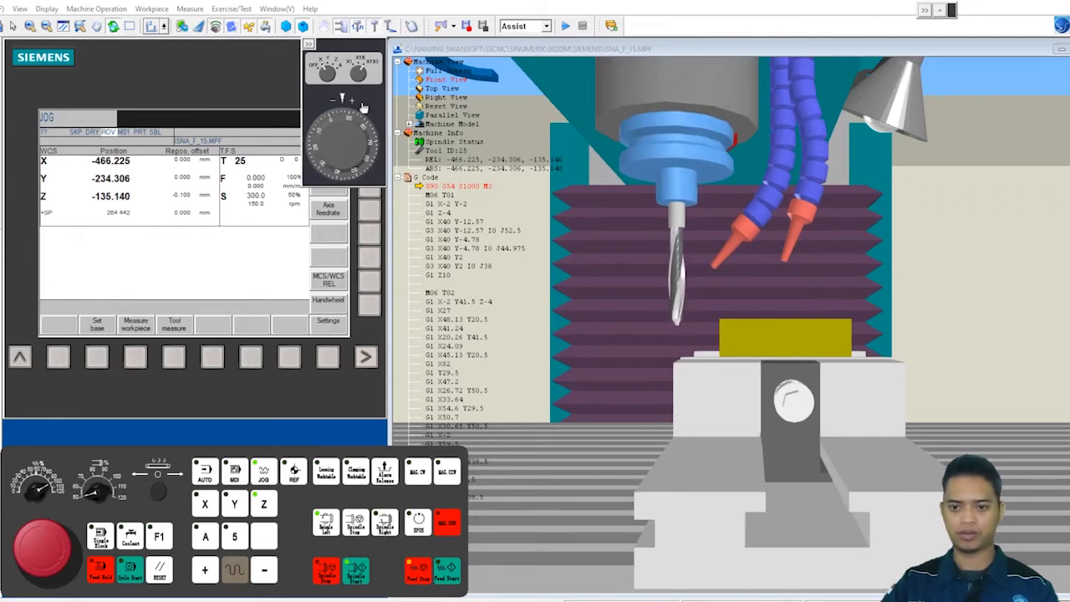
pyautogui.moveTo(360, 120); pyautogui.dragTo(342, 140)
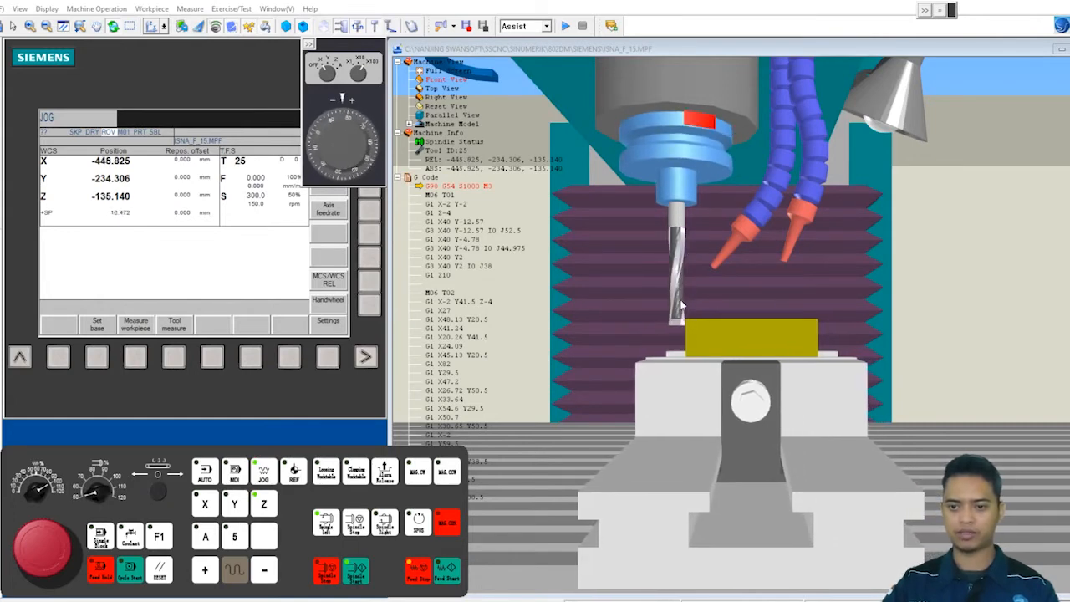
# Fine-feed the X axis with the handwheel to -444.997 so the tool touches the stock's side face.
pyautogui.scroll(-2, 680, 305)
pyautogui.scroll(5, 680, 305)
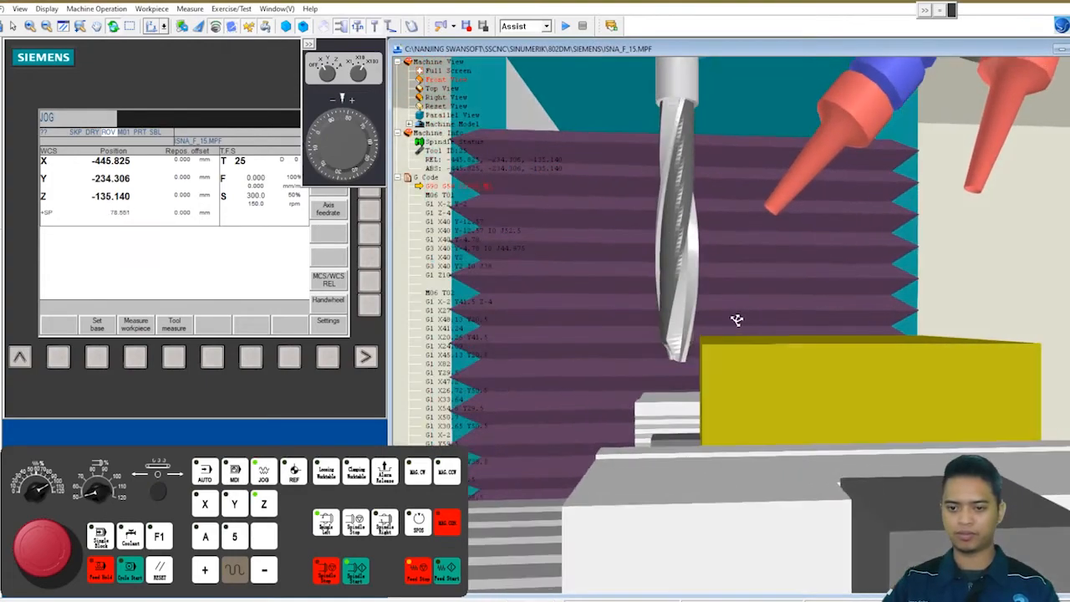
pyautogui.scroll(3, 715, 377)
pyautogui.moveTo(715, 377); pyautogui.dragTo(737, 340)
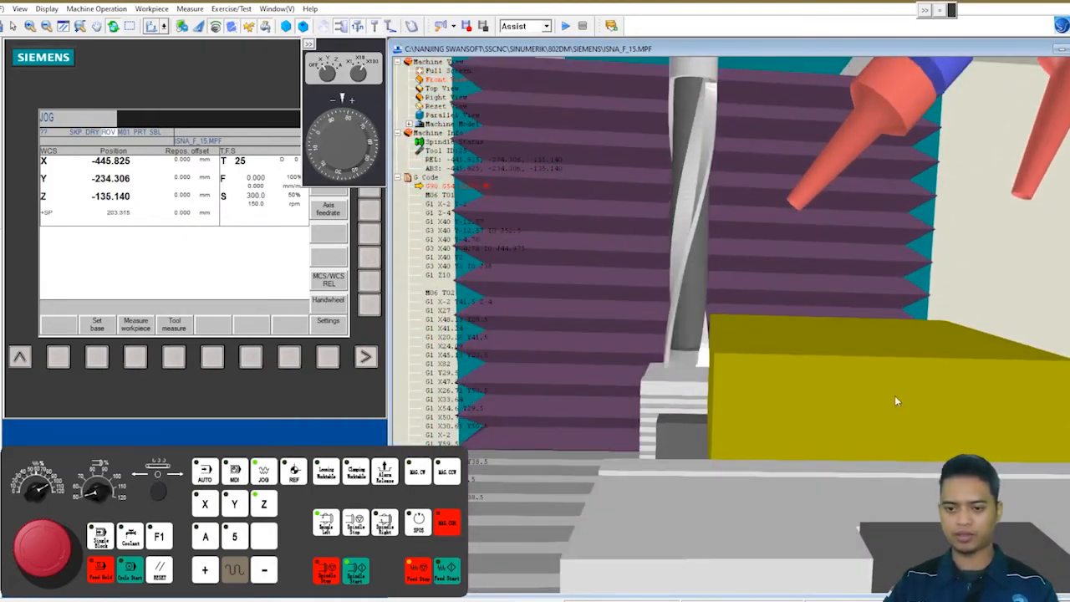
pyautogui.scroll(3, 992, 375)
pyautogui.moveTo(945, 351); pyautogui.dragTo(977, 334)
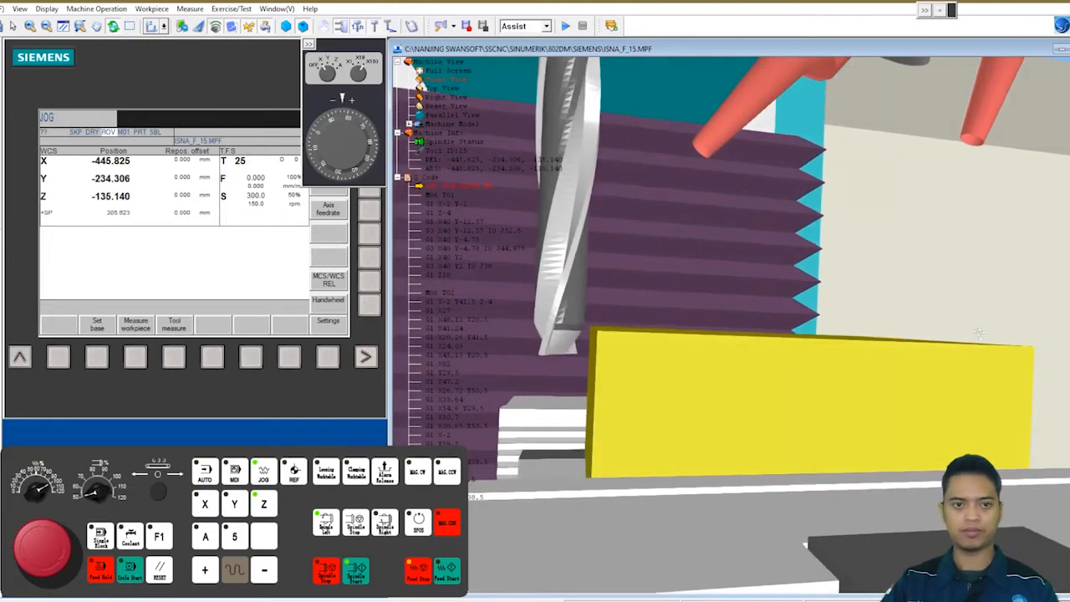
pyautogui.click(355, 67)
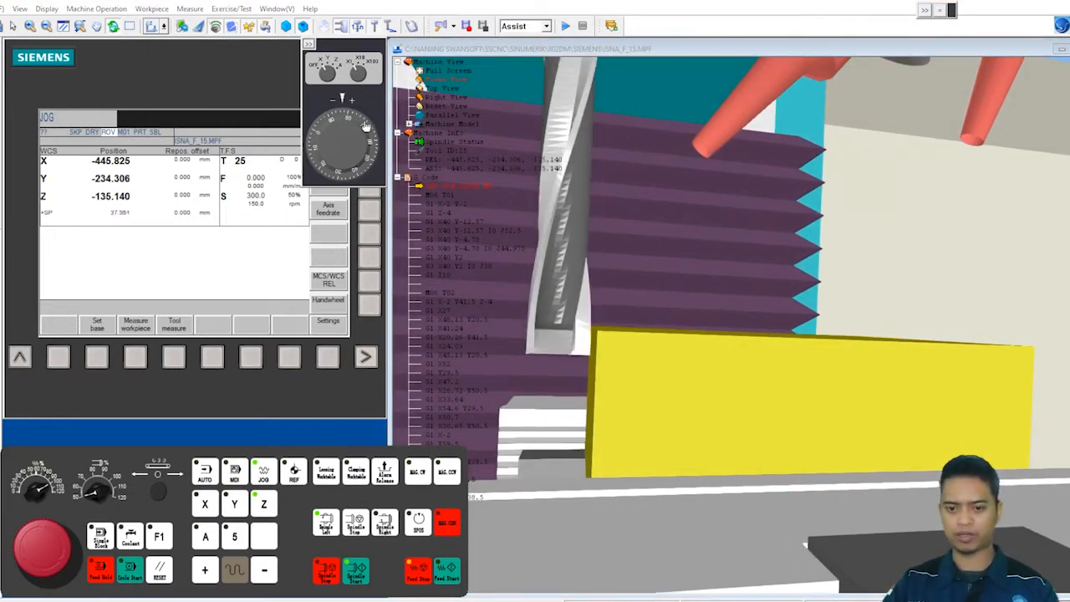
pyautogui.moveTo(365, 125); pyautogui.dragTo(332, 159)
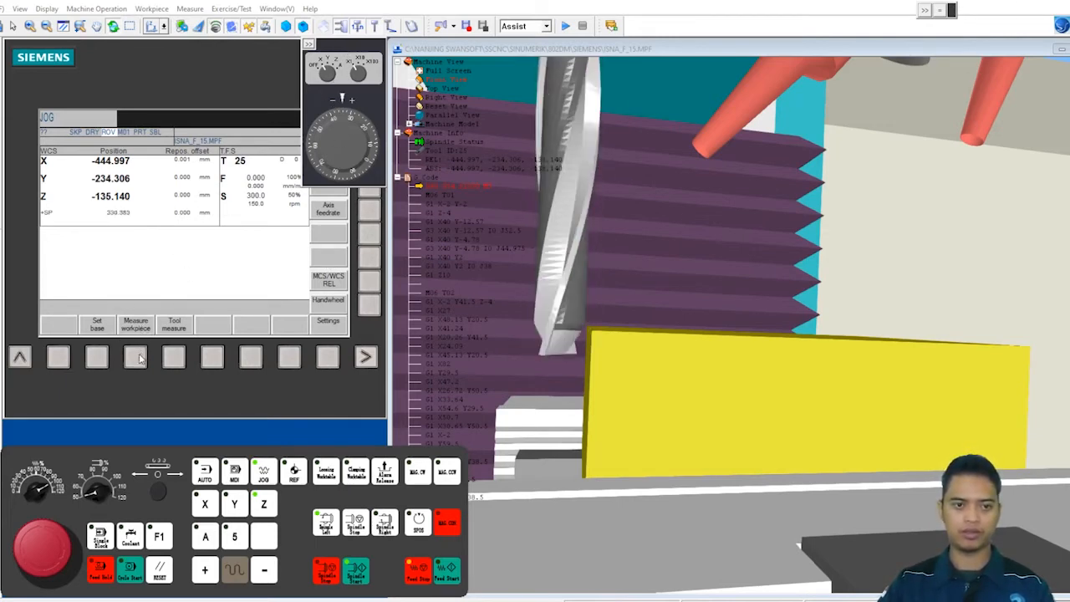
# Measure the workpiece in X, saving to G54 with the X0 position set to -5, and calculate the offset.
pyautogui.click(137, 355)
pyautogui.moveTo(361, 46); pyautogui.dragTo(458, 43)
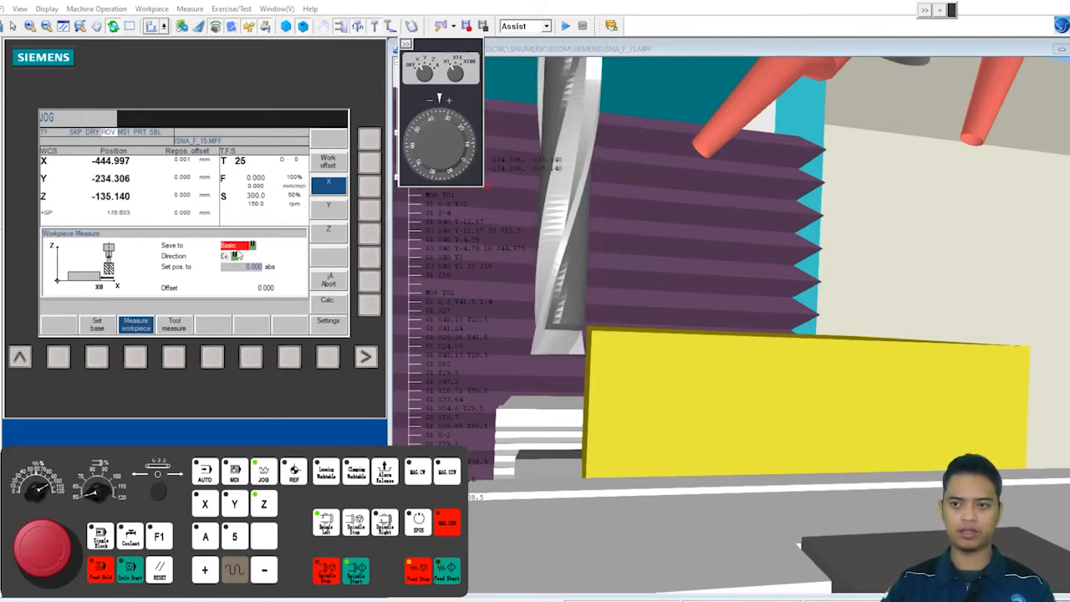
pyautogui.click(938, 10)
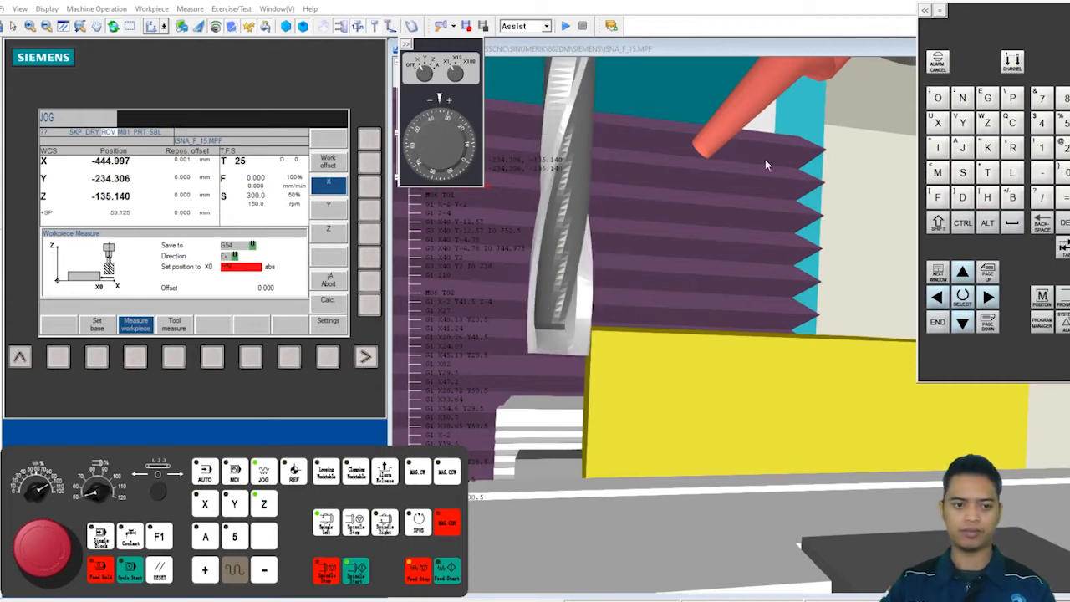
pyautogui.click(369, 306)
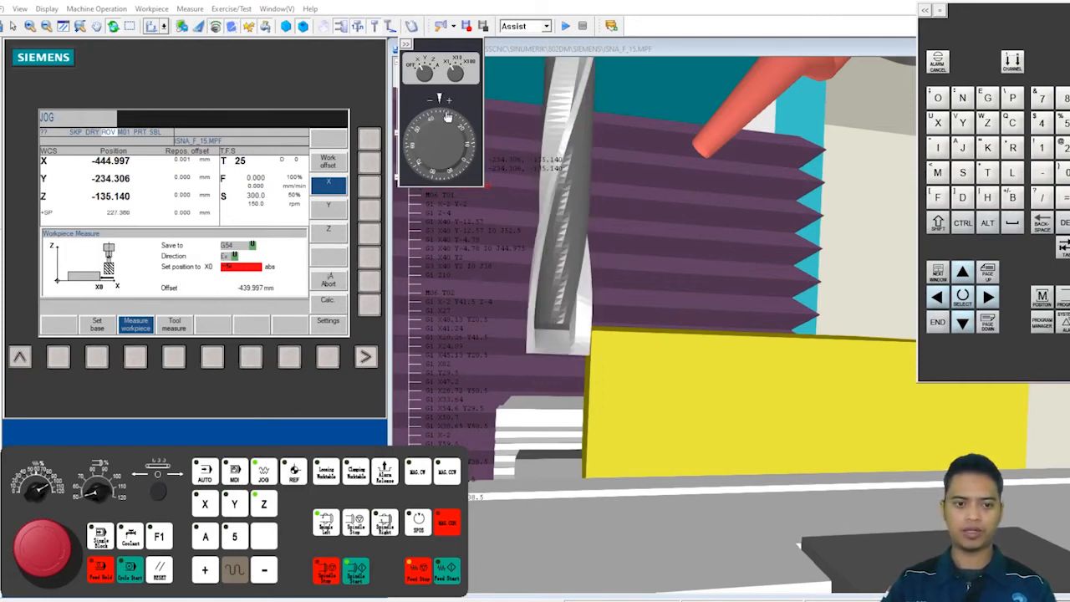
# Switch the workpiece measurement to Y, and use the handwheel to raise Z to -126.440 and move X to -433.197.
pyautogui.click(369, 209)
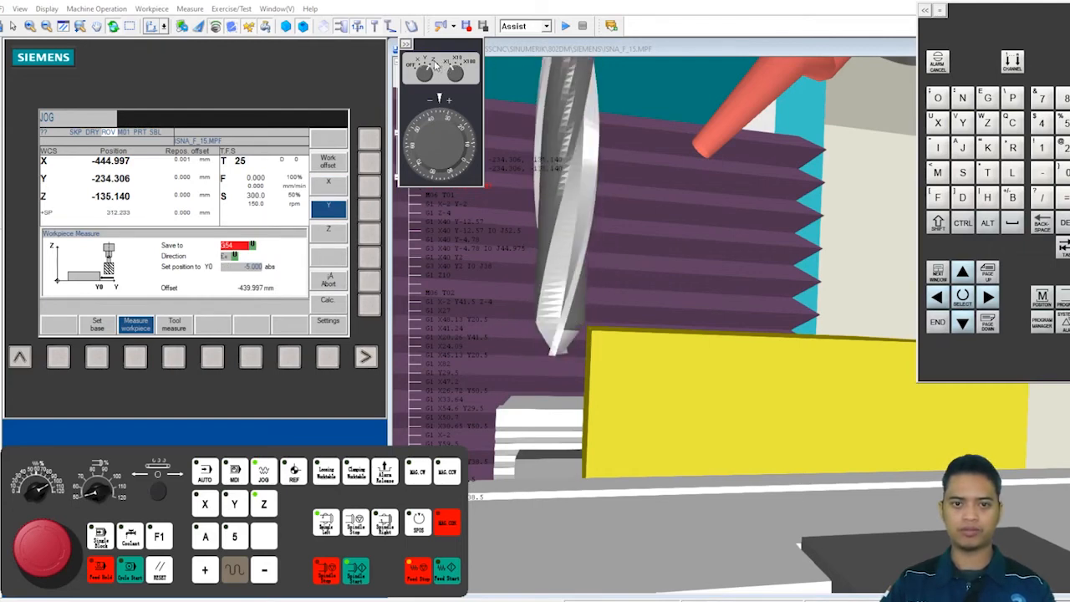
pyautogui.moveTo(450, 123); pyautogui.dragTo(456, 149)
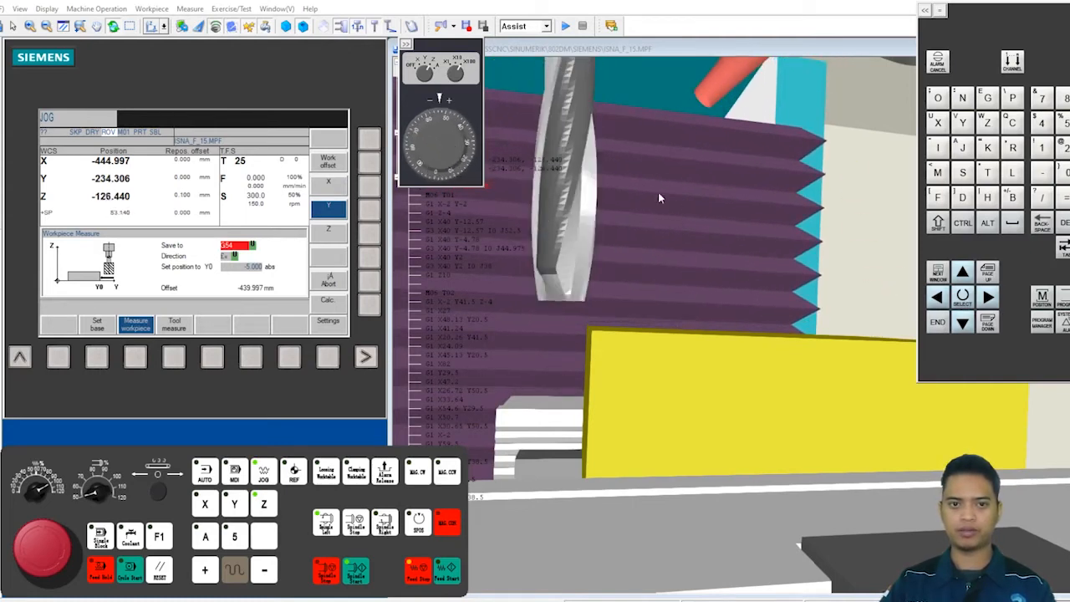
pyautogui.moveTo(452, 53); pyautogui.dragTo(349, 28)
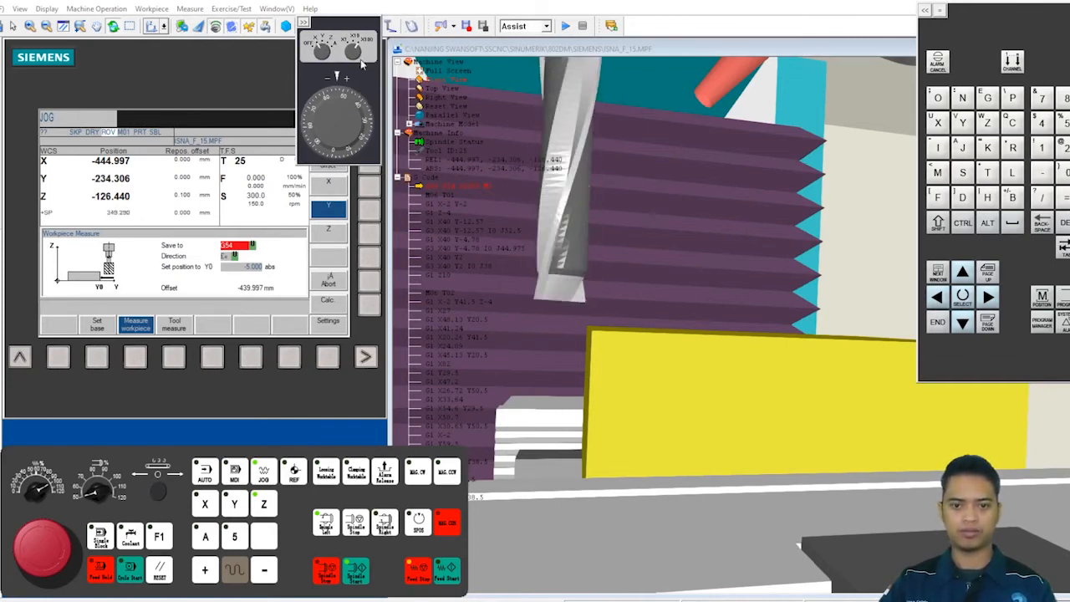
pyautogui.moveTo(355, 103)
pyautogui.mouseDown()
pyautogui.moveTo(375, 131)
pyautogui.moveTo(346, 92)
pyautogui.moveTo(362, 109)
pyautogui.mouseUp()
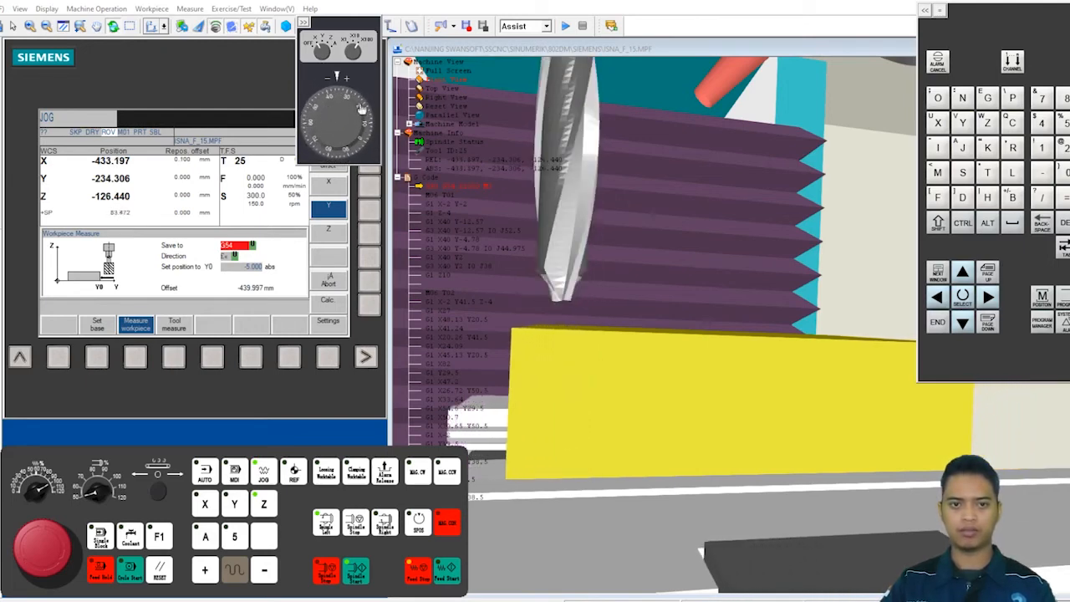
# From the right view, move Y to -248.506 with the handwheel and lower Z to -137.840 beside the stock's front face.
pyautogui.click(450, 99)
pyautogui.scroll(-4, 611, 218)
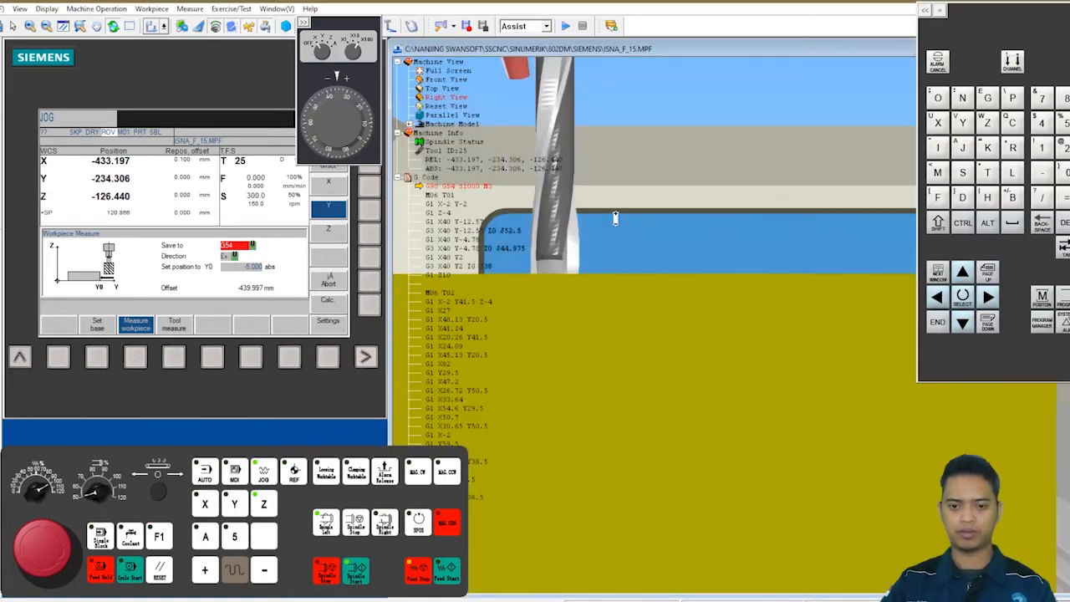
pyautogui.scroll(-5, 621, 232)
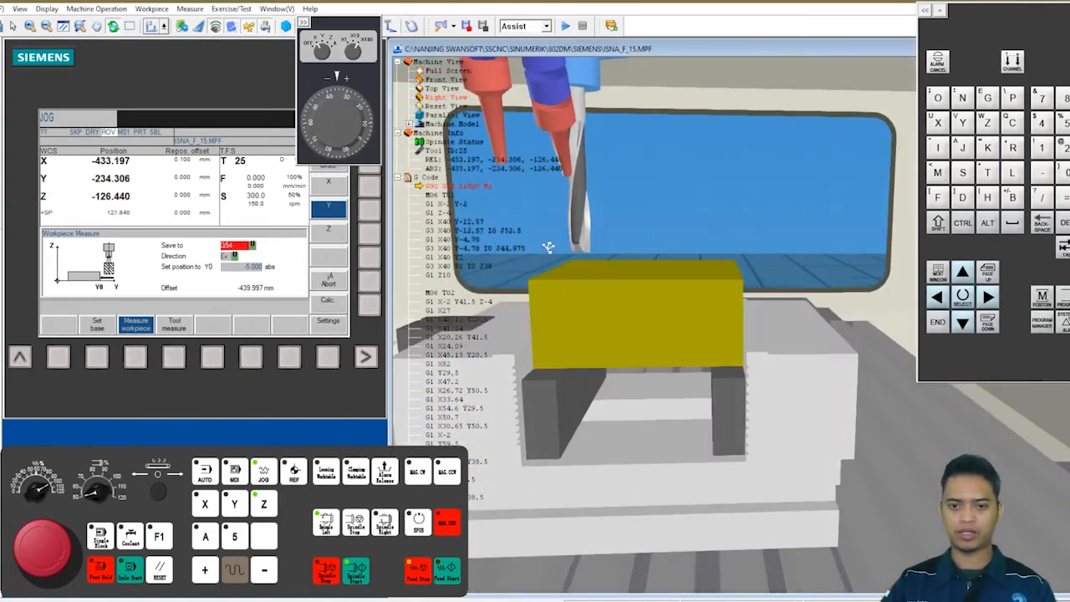
pyautogui.moveTo(573, 248); pyautogui.dragTo(584, 245)
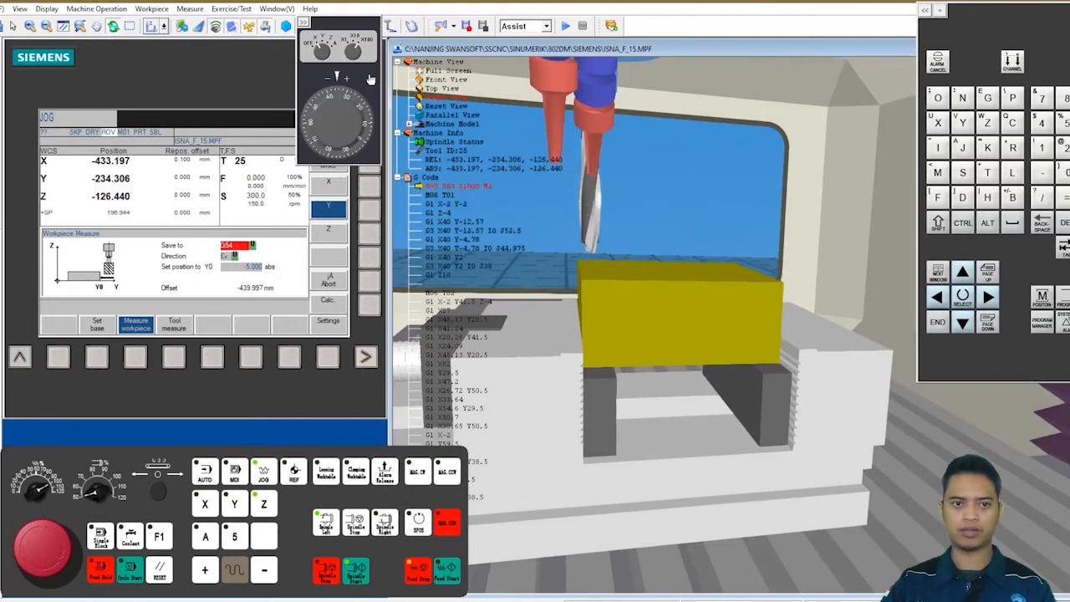
pyautogui.click(325, 41)
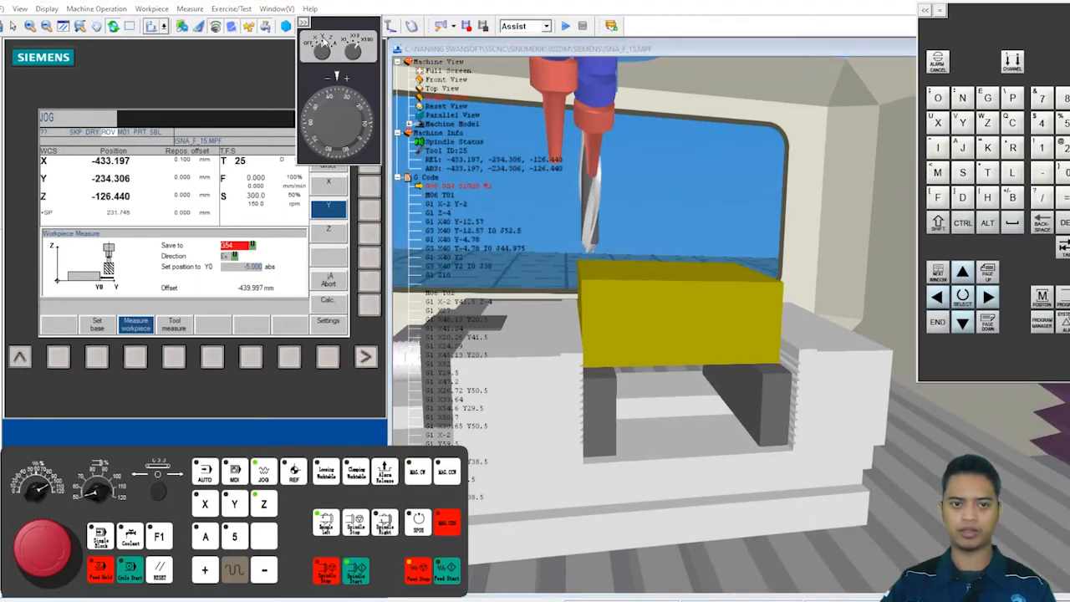
pyautogui.moveTo(308, 111); pyautogui.dragTo(318, 88)
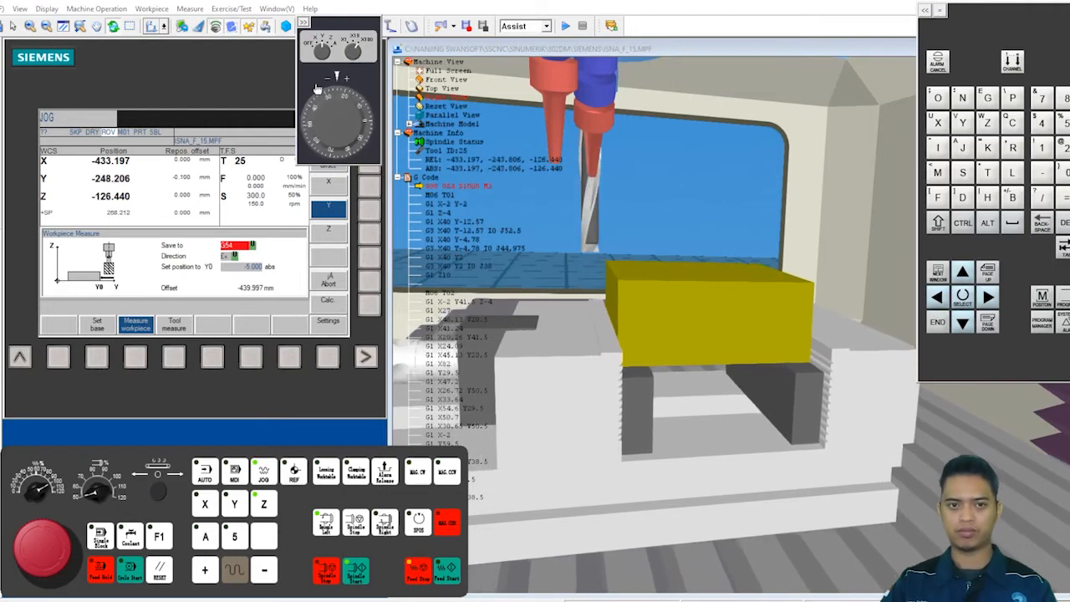
pyautogui.moveTo(659, 263); pyautogui.dragTo(650, 253)
pyautogui.click(332, 45)
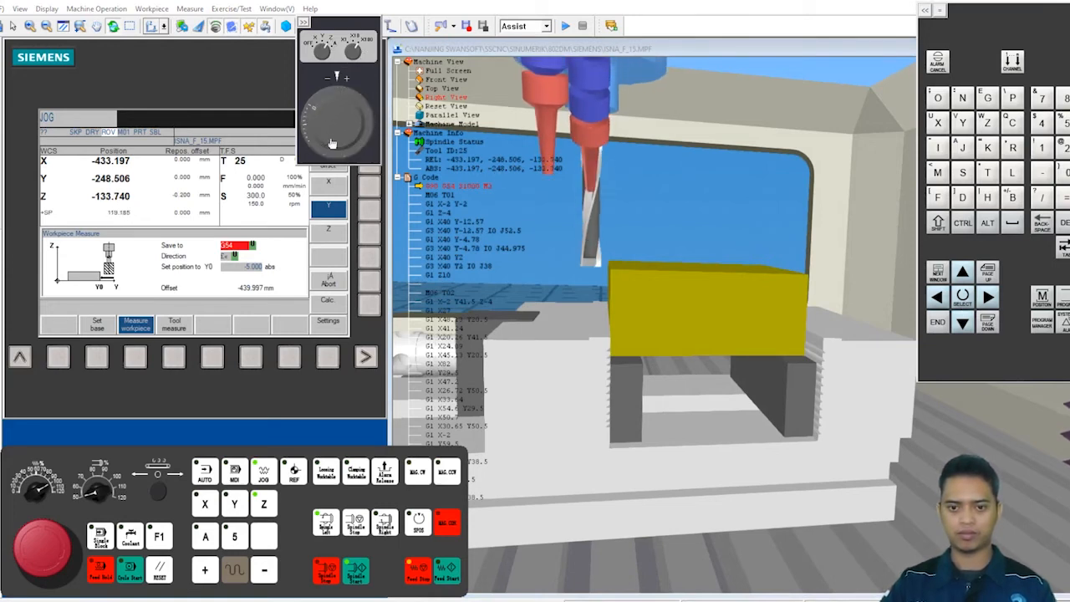
# Fine-feed Y to -244.986 against the stock's front face, calculate the G54 Y offset with Y0 at -5, and switch to Z measurement.
pyautogui.moveTo(655, 263)
pyautogui.mouseDown()
pyautogui.moveTo(669, 261)
pyautogui.moveTo(653, 255)
pyautogui.mouseUp()
pyautogui.scroll(5, 629, 257)
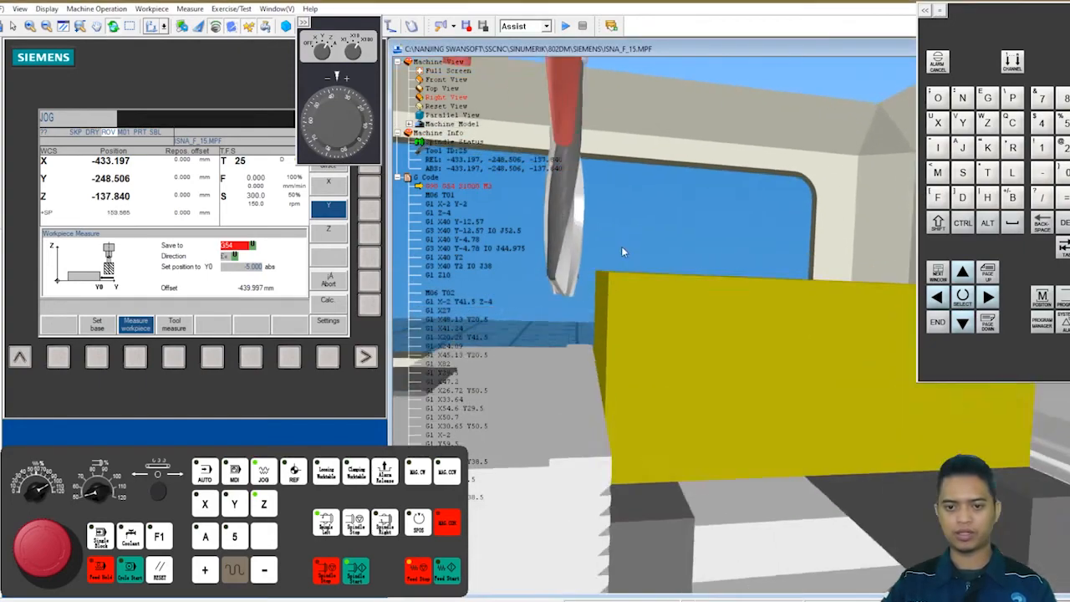
pyautogui.moveTo(616, 273); pyautogui.dragTo(512, 232)
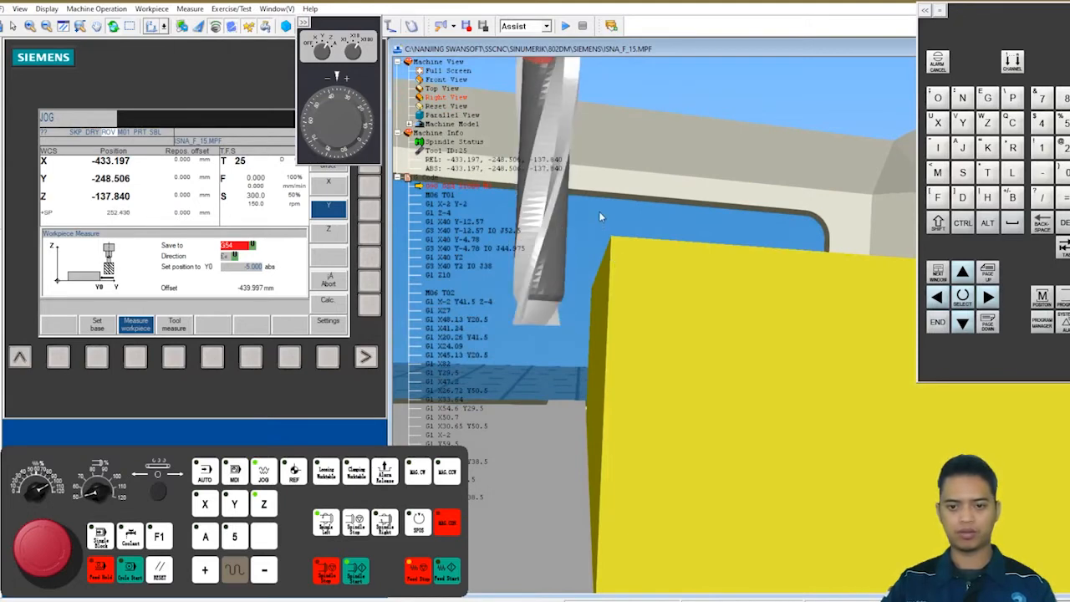
pyautogui.moveTo(600, 212); pyautogui.dragTo(602, 217)
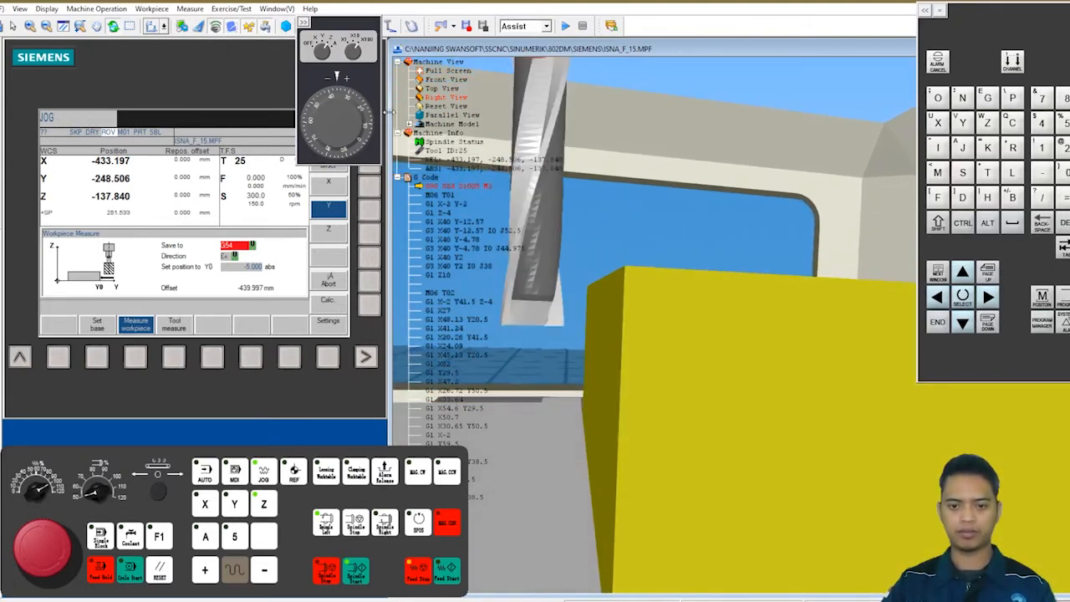
pyautogui.click(325, 46)
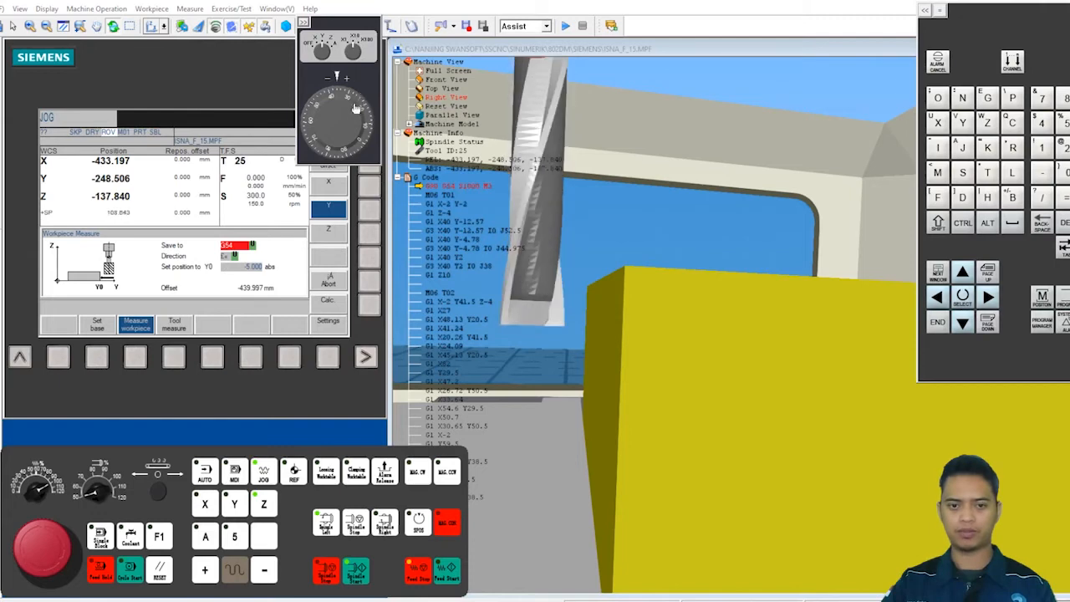
pyautogui.moveTo(346, 102); pyautogui.dragTo(362, 148)
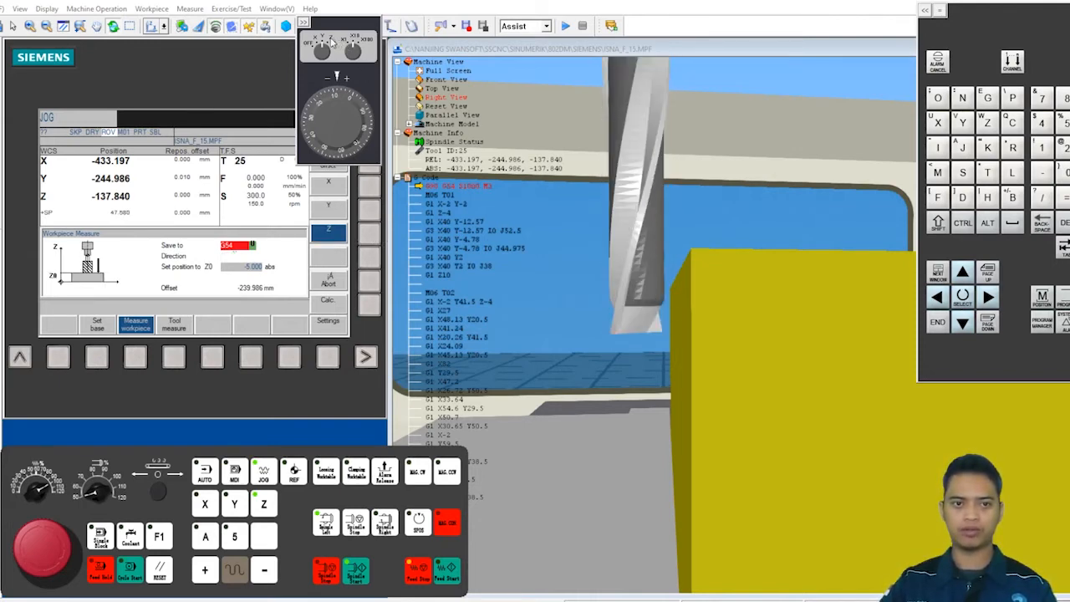
# Raise the Z axis to -128.540 with the handwheel and check the tool's clearance from the front and right views.
pyautogui.moveTo(361, 113)
pyautogui.mouseDown()
pyautogui.moveTo(354, 144)
pyautogui.moveTo(311, 97)
pyautogui.moveTo(363, 109)
pyautogui.moveTo(370, 131)
pyautogui.mouseUp()
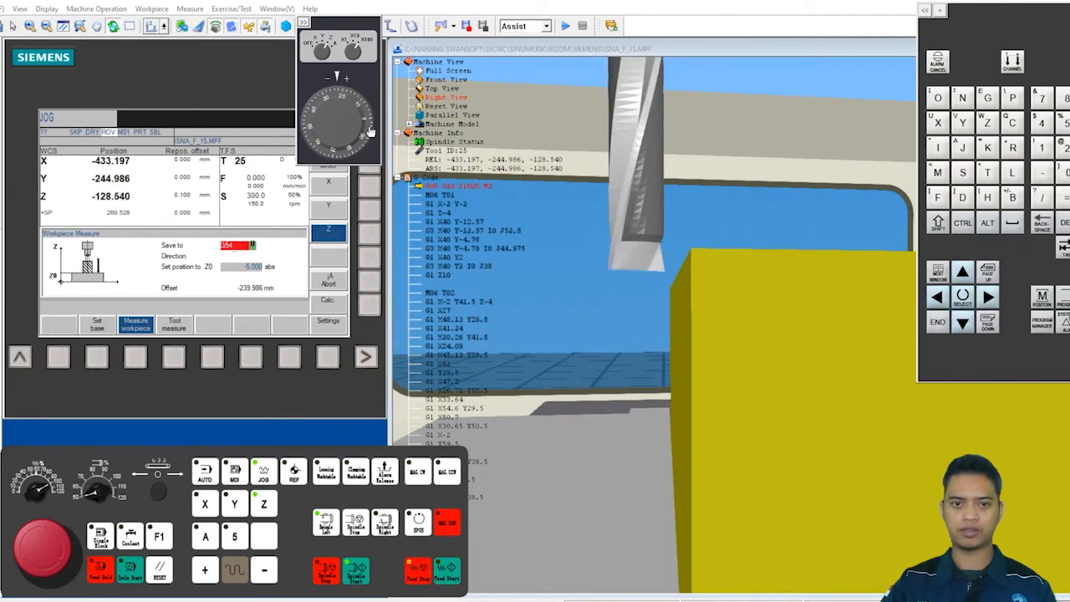
pyautogui.click(438, 82)
pyautogui.moveTo(552, 190); pyautogui.dragTo(585, 213)
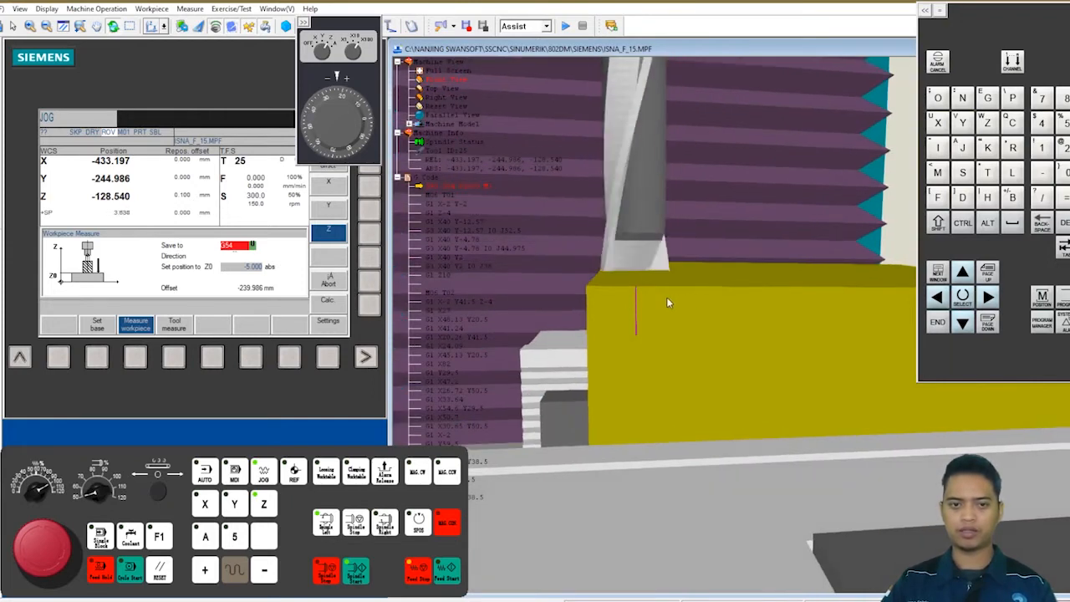
pyautogui.click(456, 98)
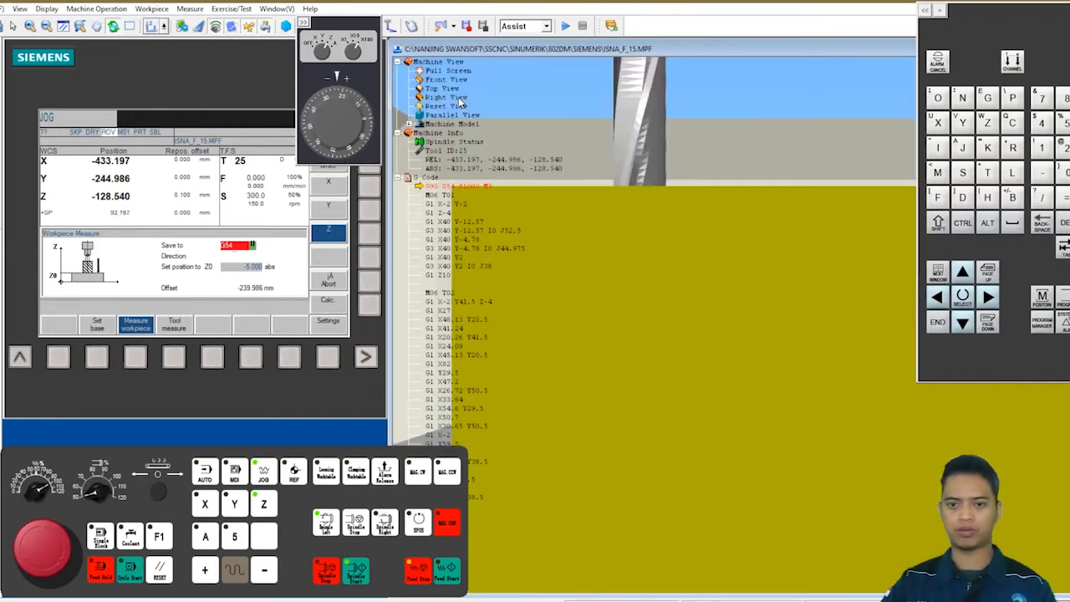
pyautogui.moveTo(615, 181); pyautogui.dragTo(624, 188)
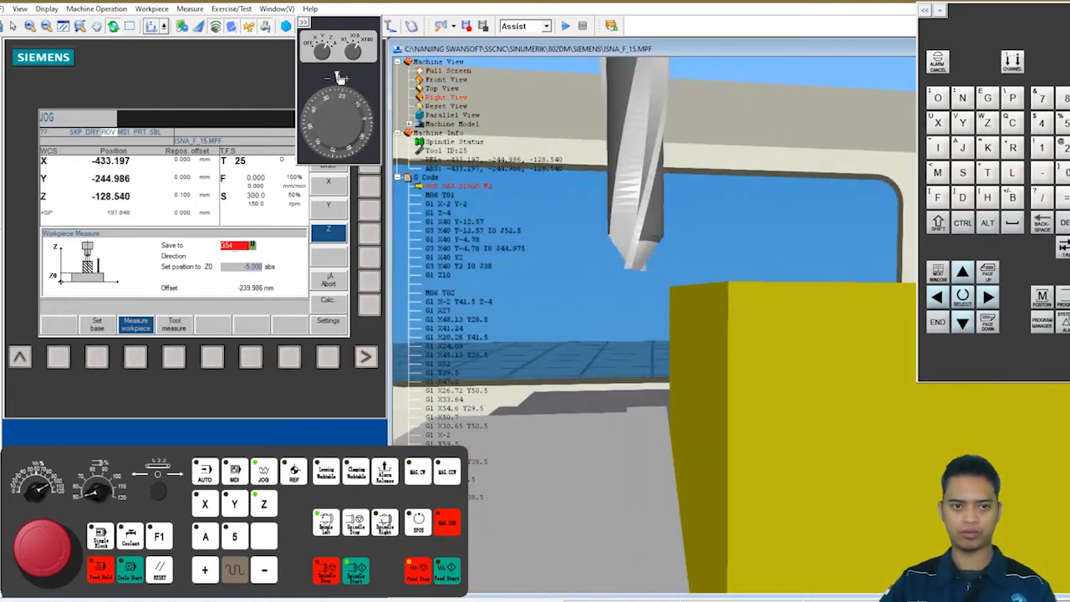
# With the handwheel on the Y axis, move Y to -234.186 so the tool sits above the stock.
pyautogui.click(324, 42)
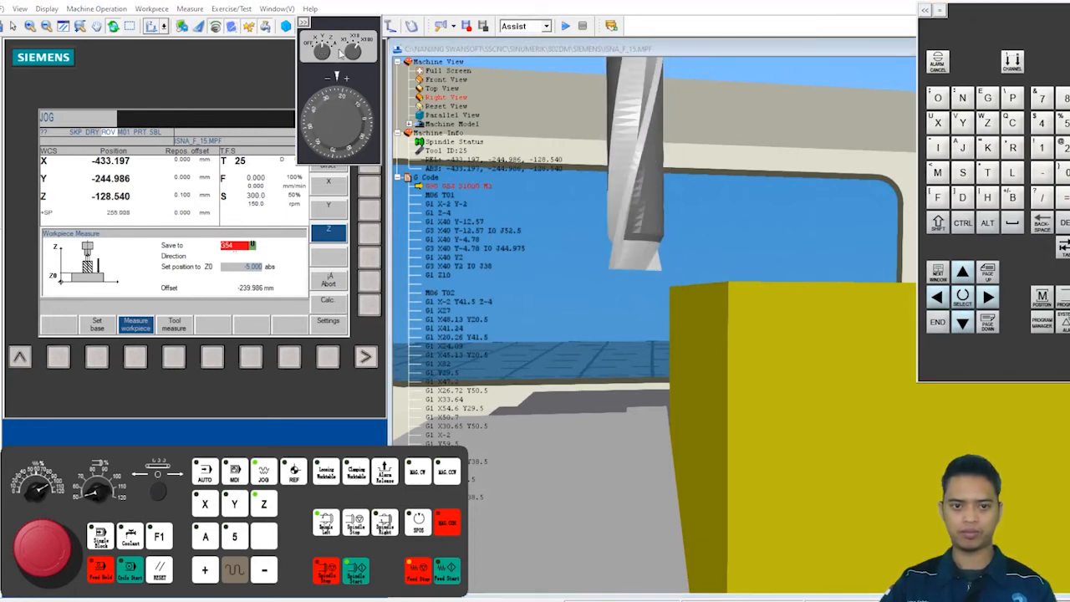
pyautogui.click(360, 113)
pyautogui.moveTo(360, 113); pyautogui.dragTo(320, 125)
pyautogui.moveTo(528, 265); pyautogui.dragTo(796, 285)
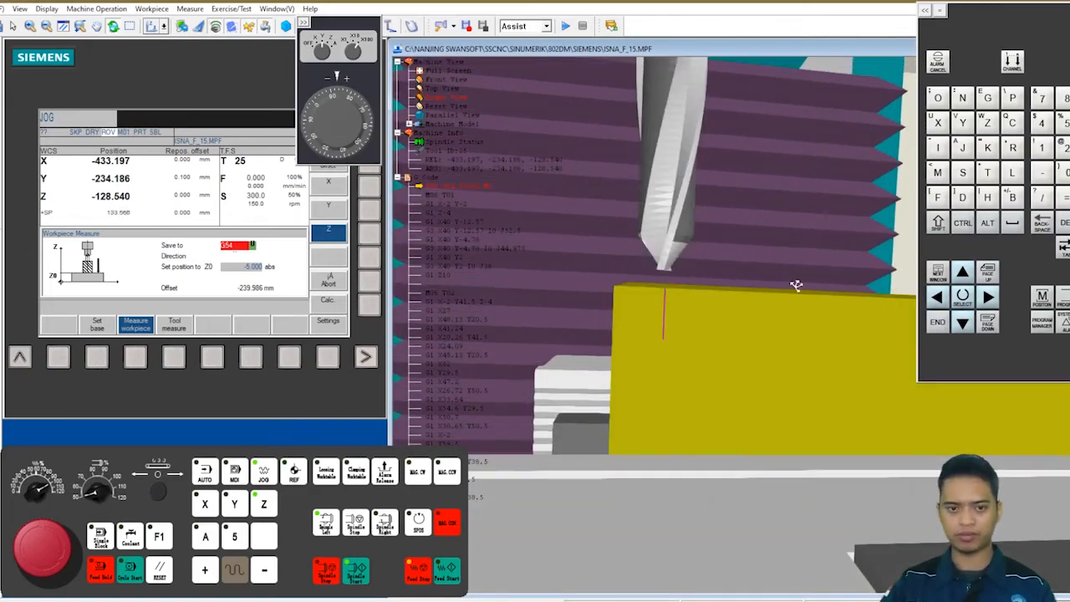
# Lower Z to -131.006 onto the stock's top face with the handwheel and calculate the G54 Z offset with Z0 at 0.
pyautogui.click(330, 46)
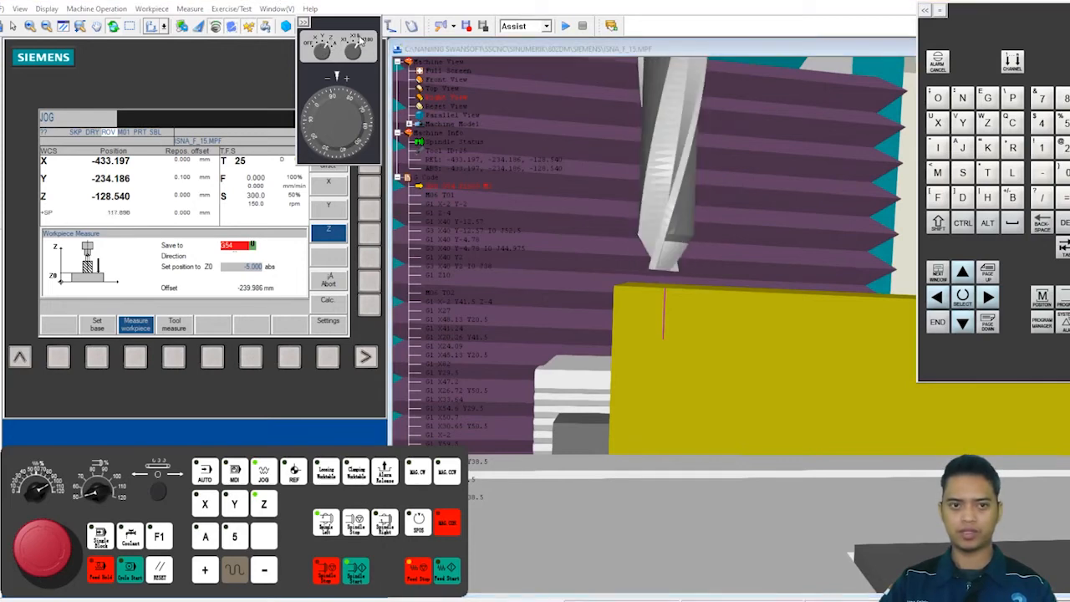
pyautogui.moveTo(351, 99); pyautogui.dragTo(365, 144)
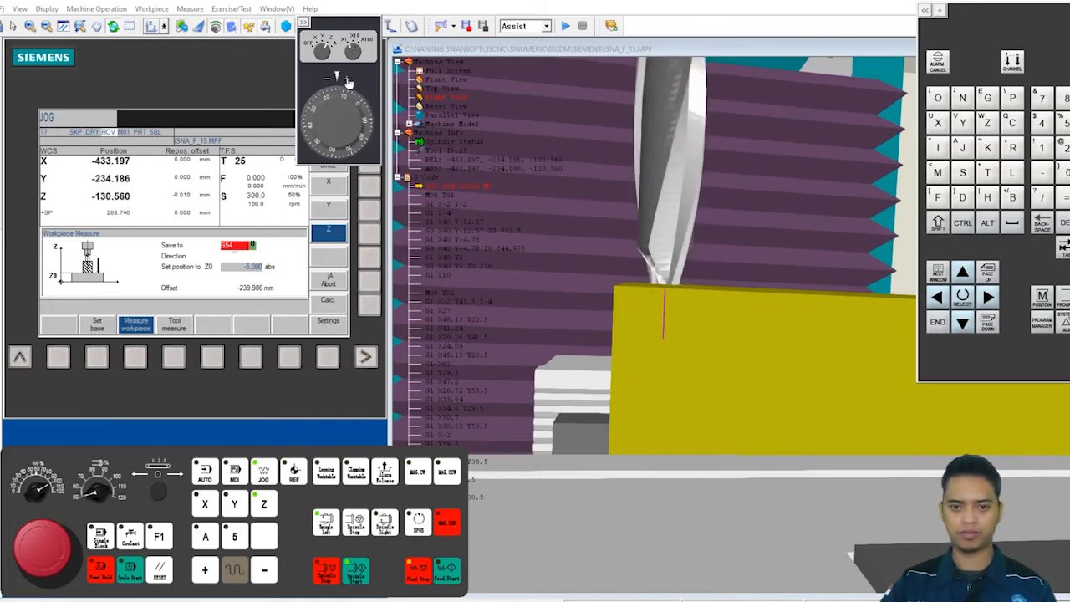
pyautogui.moveTo(351, 96); pyautogui.dragTo(364, 126)
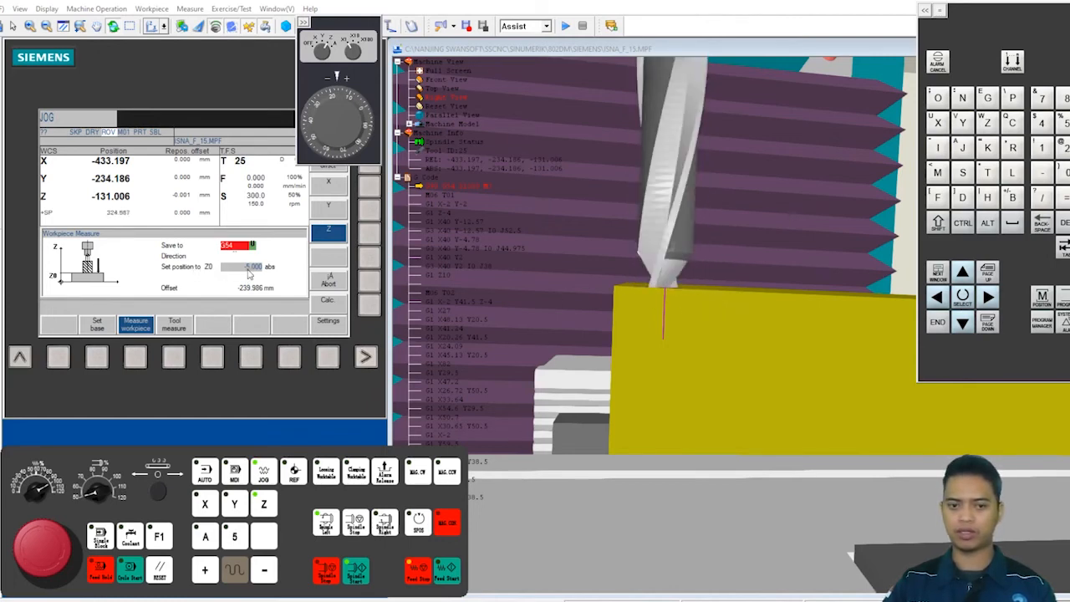
pyautogui.click(962, 322)
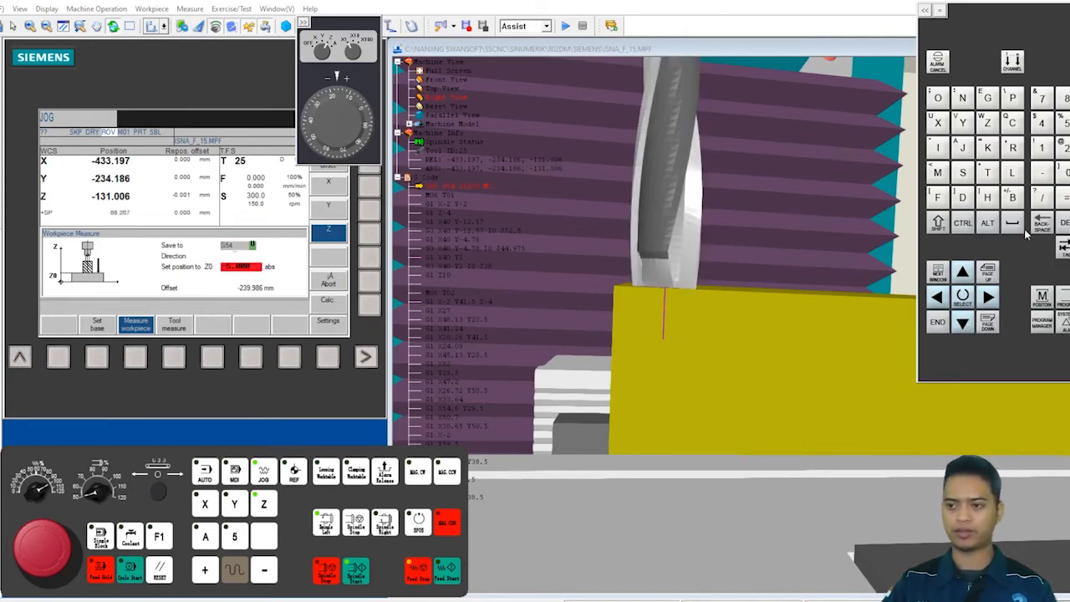
pyautogui.click(1063, 175)
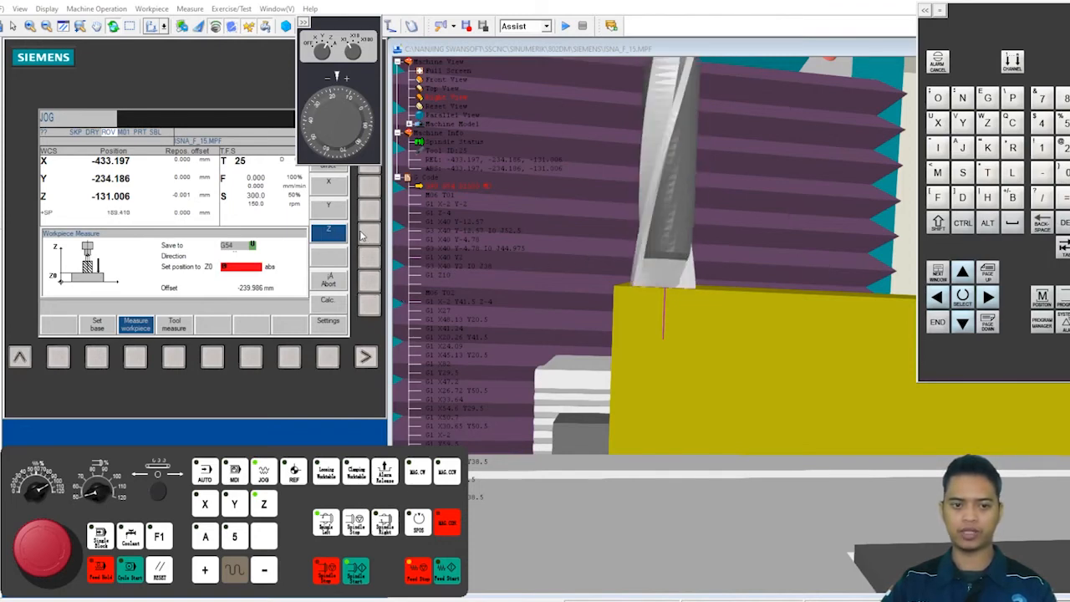
pyautogui.click(370, 308)
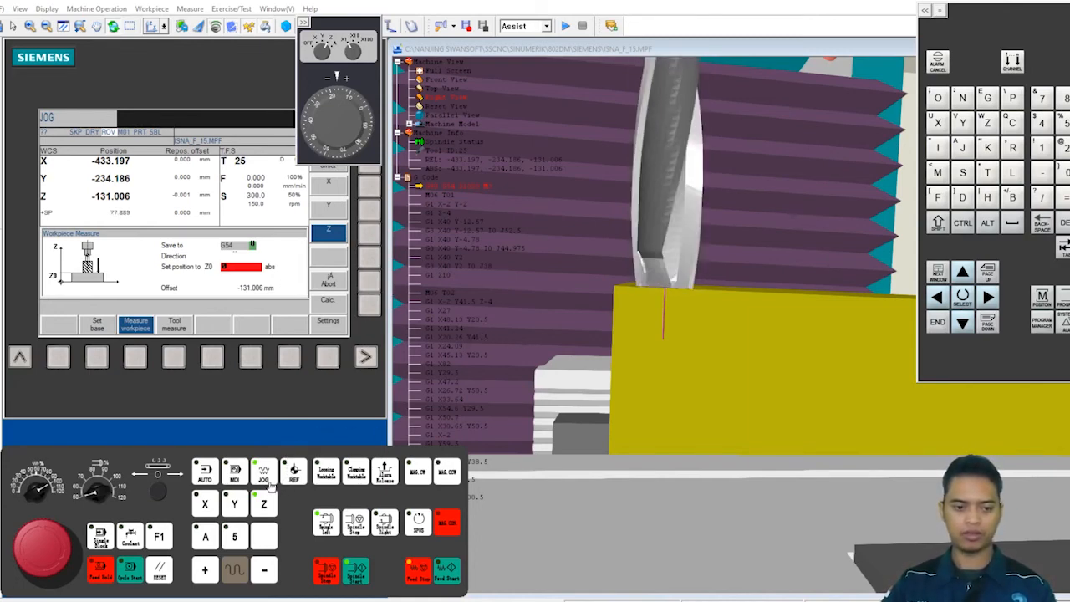
# Return the Z, Y and X axes to the reference point and view the spindle and clamped stock from the reset view.
pyautogui.click(294, 473)
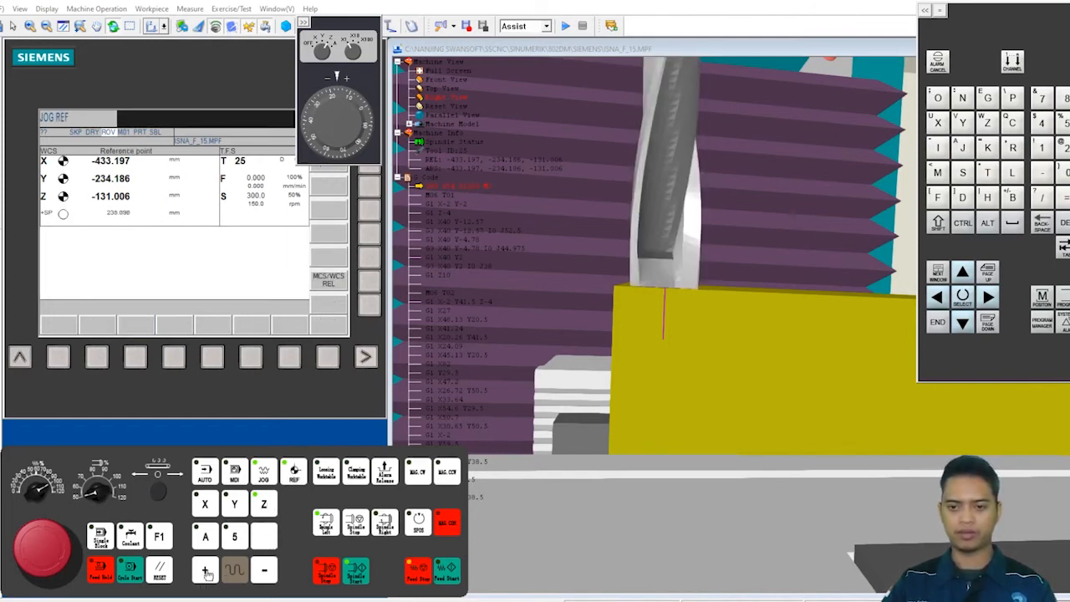
pyautogui.click(205, 571)
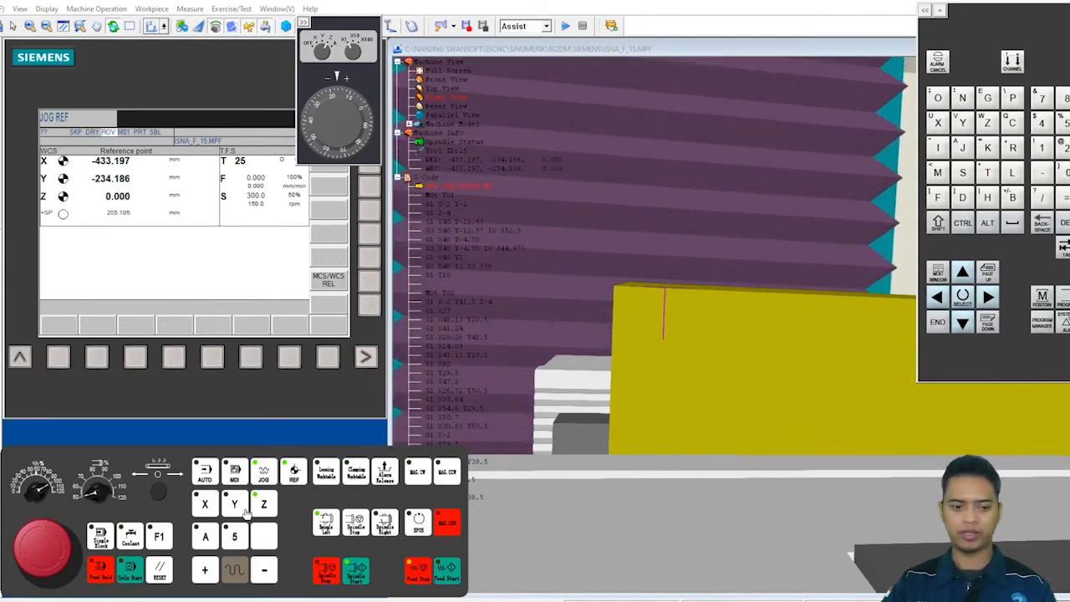
pyautogui.click(205, 570)
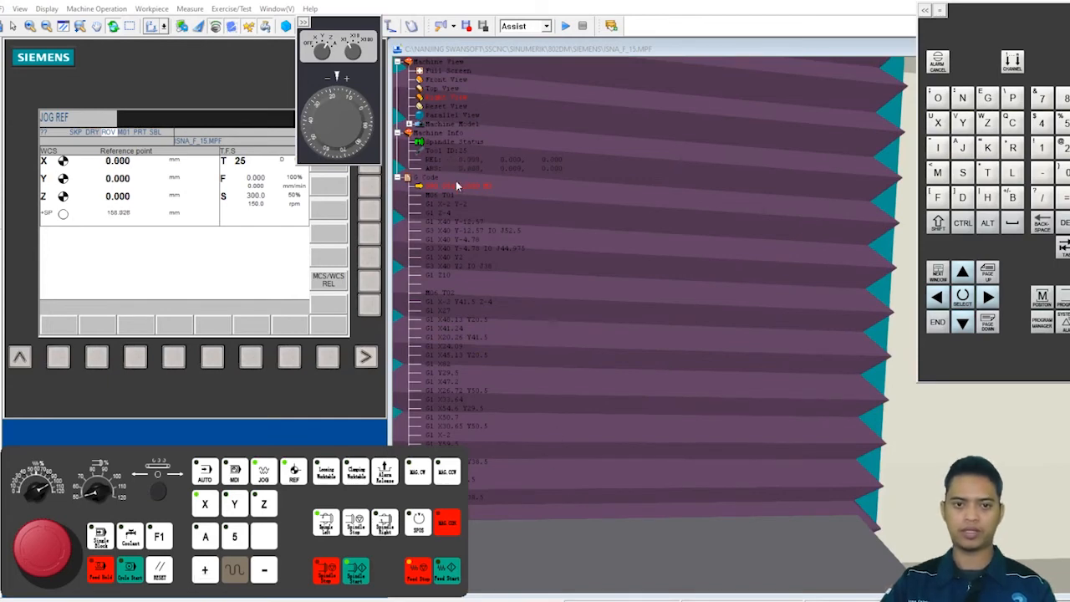
pyautogui.click(447, 106)
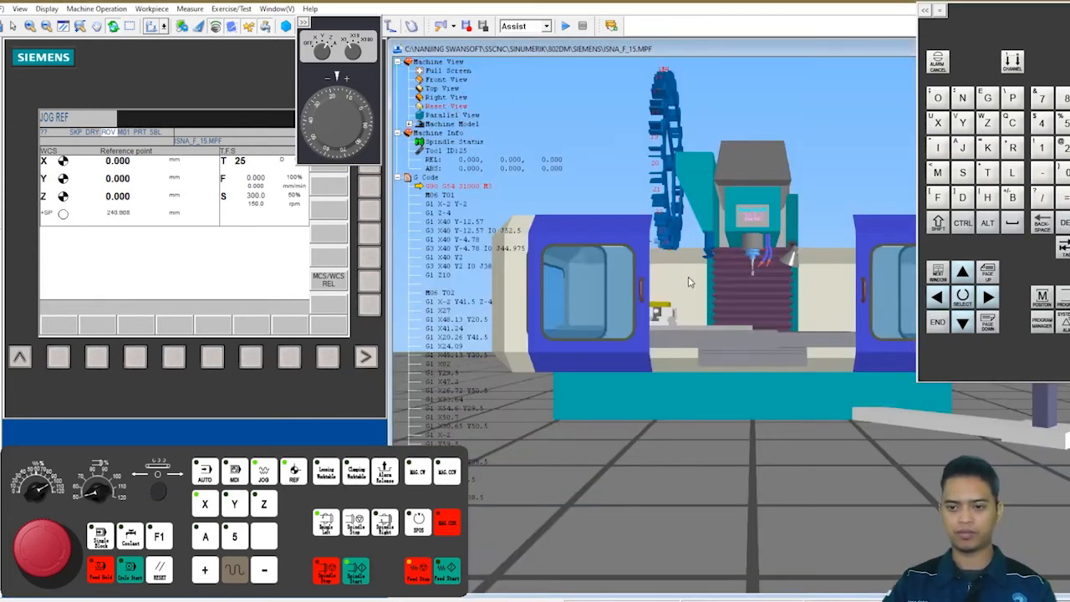
pyautogui.scroll(2, 693, 280)
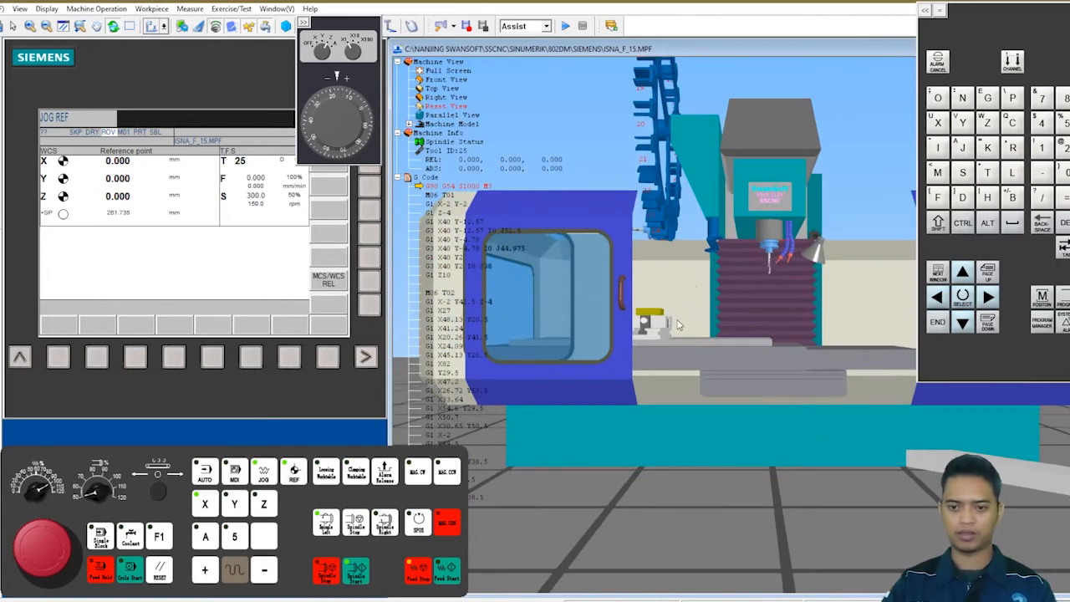
pyautogui.scroll(2, 677, 319)
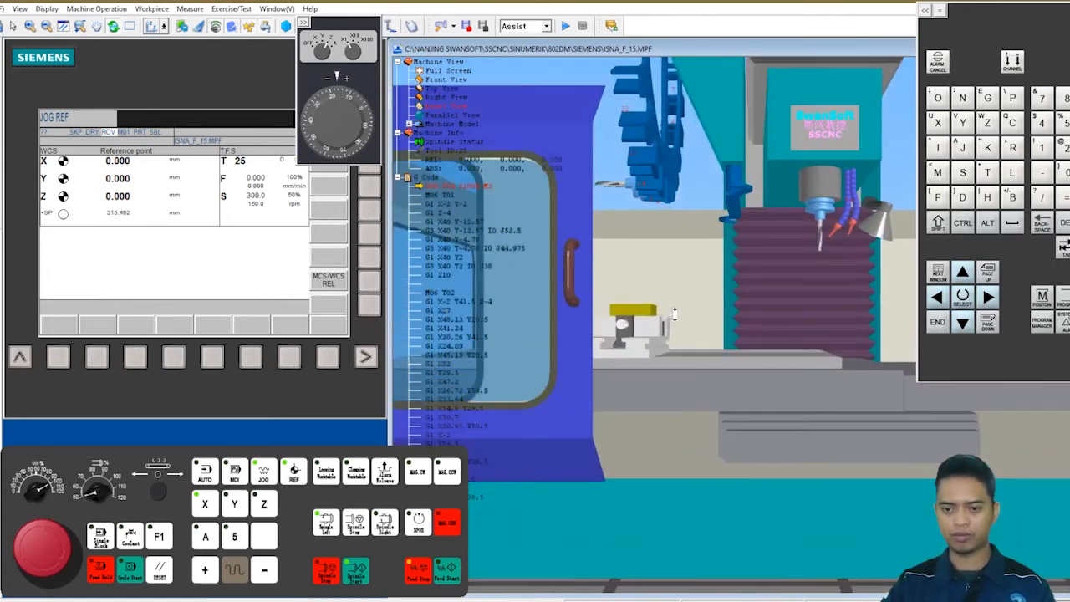
pyautogui.scroll(3, 681, 305)
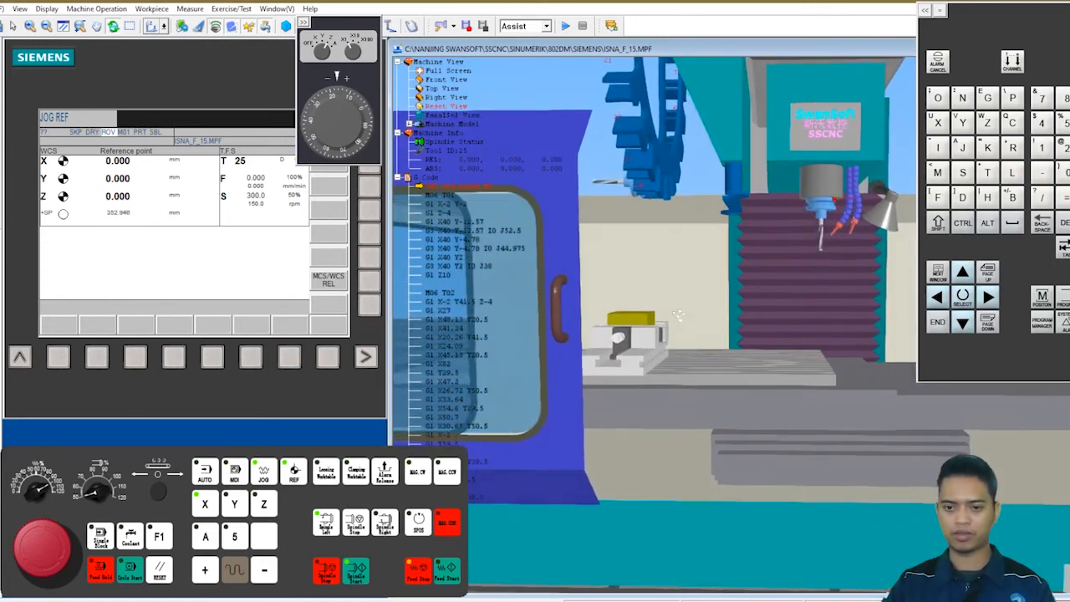
pyautogui.scroll(2, 675, 317)
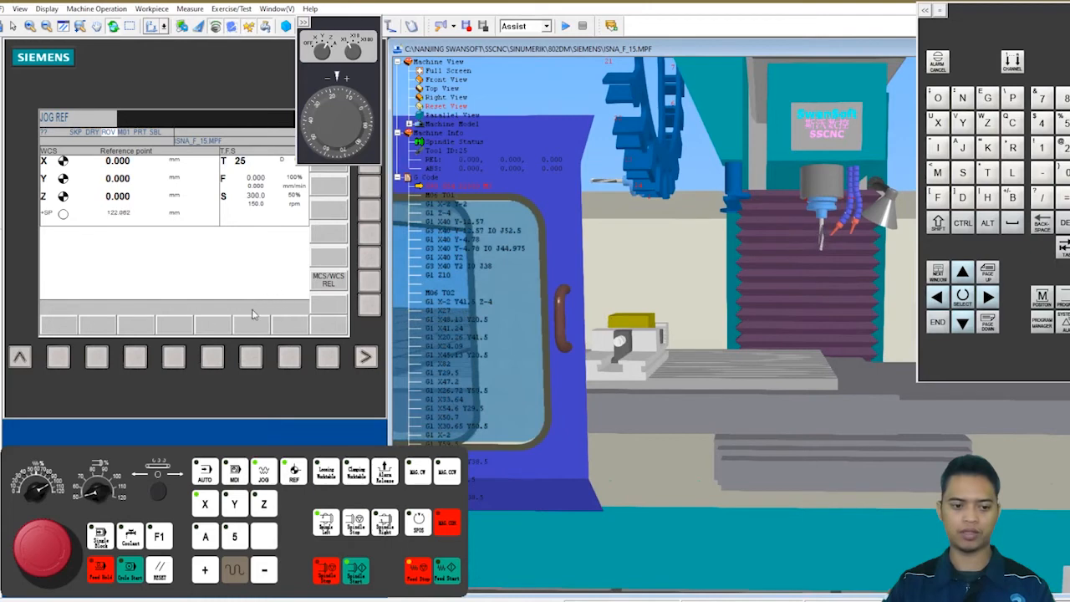
# Run the MDA block G54 X0 Y0 Z2 and check the tool's position above the stock's corner.
pyautogui.click(236, 472)
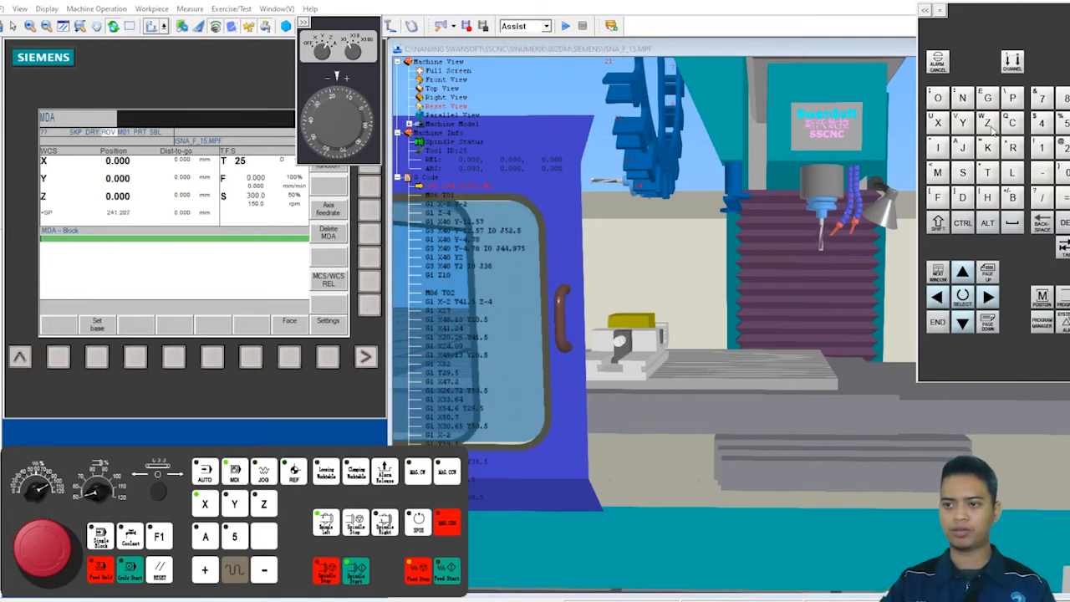
pyautogui.click(1041, 125)
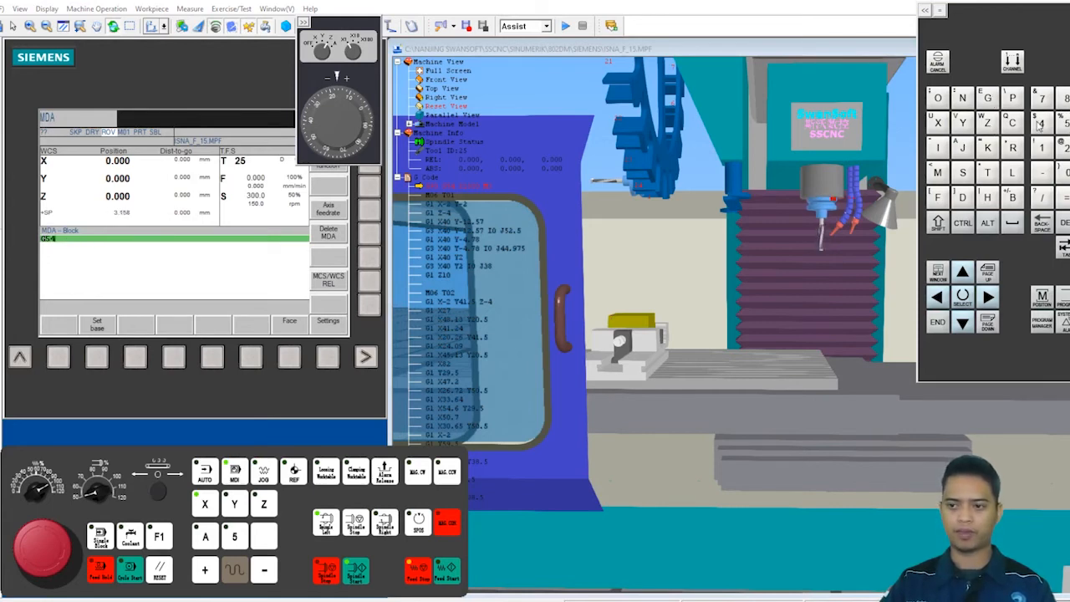
pyautogui.click(1011, 224)
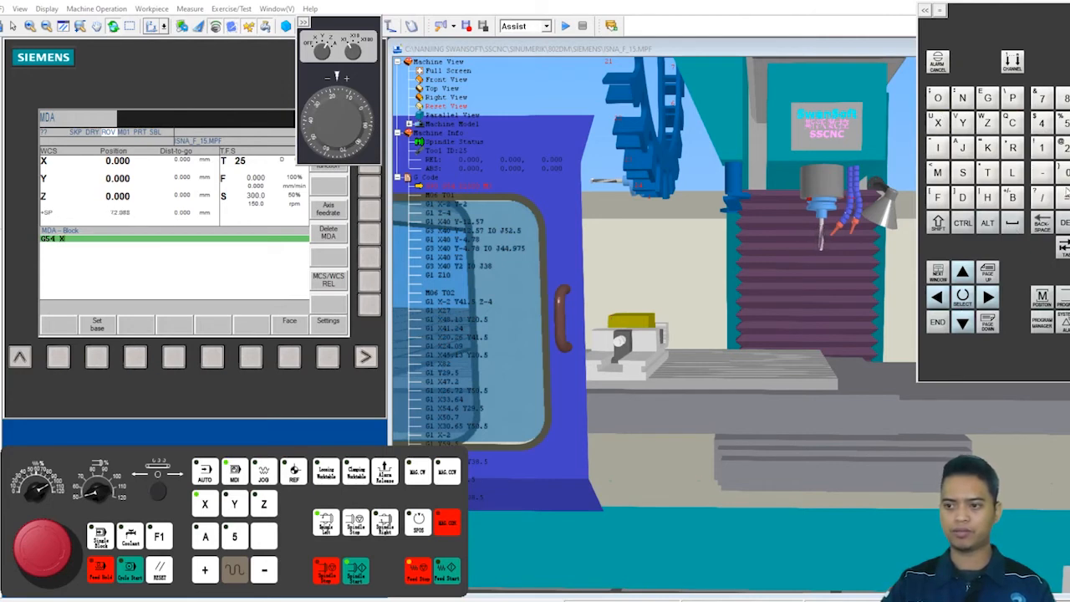
pyautogui.click(1063, 173)
pyautogui.click(1012, 223)
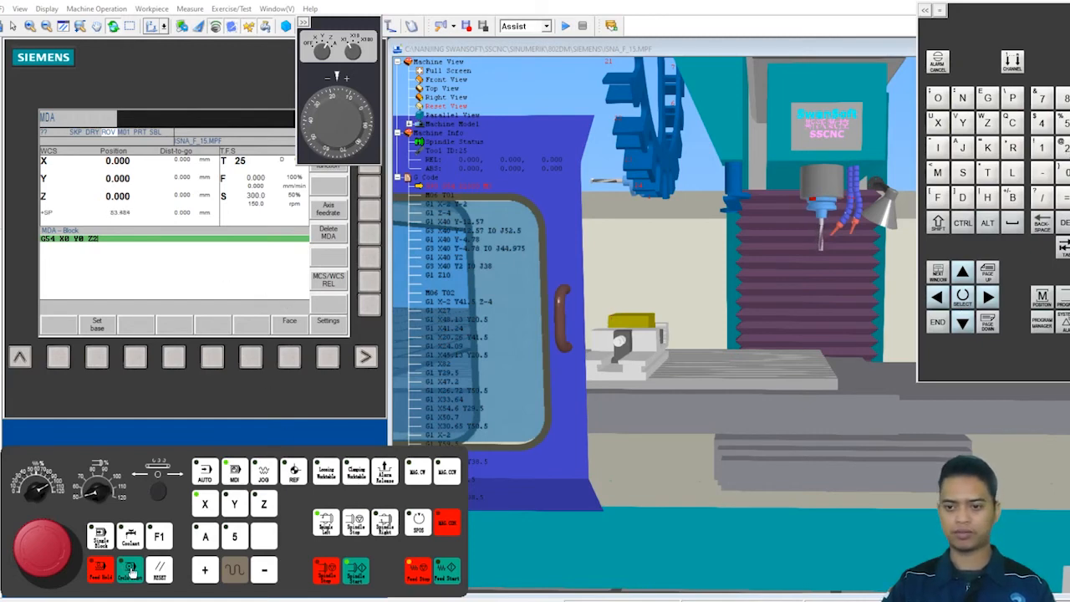
pyautogui.click(131, 572)
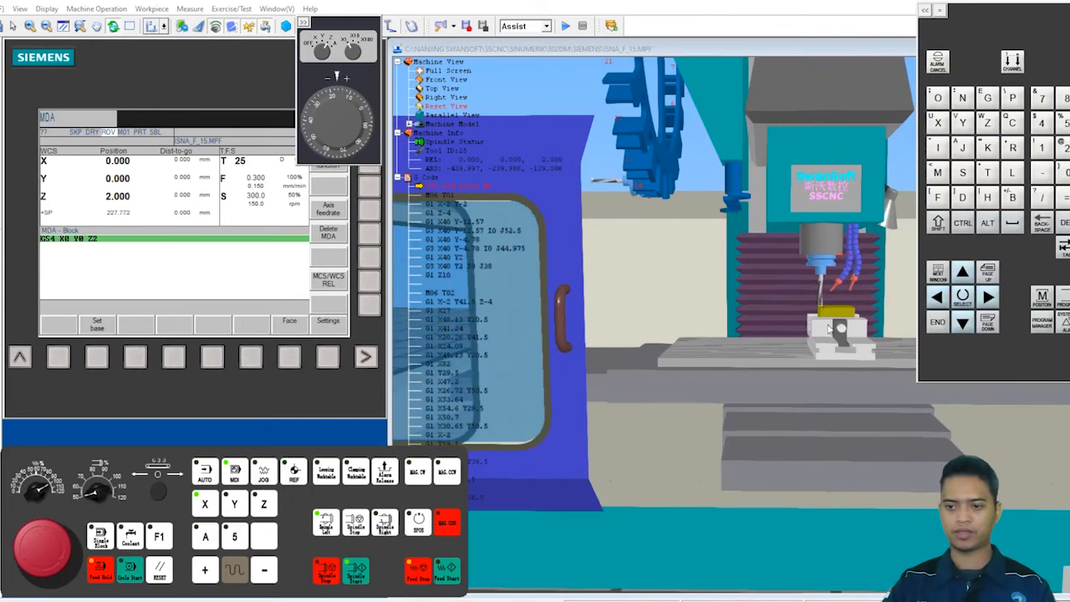
pyautogui.scroll(10, 870, 318)
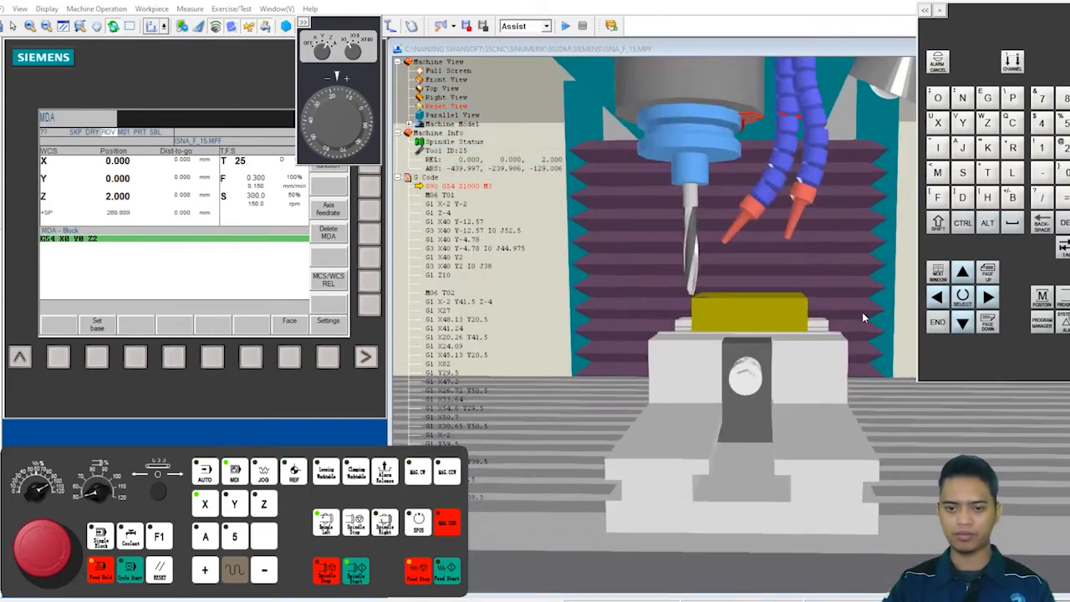
pyautogui.moveTo(573, 258); pyautogui.dragTo(627, 277)
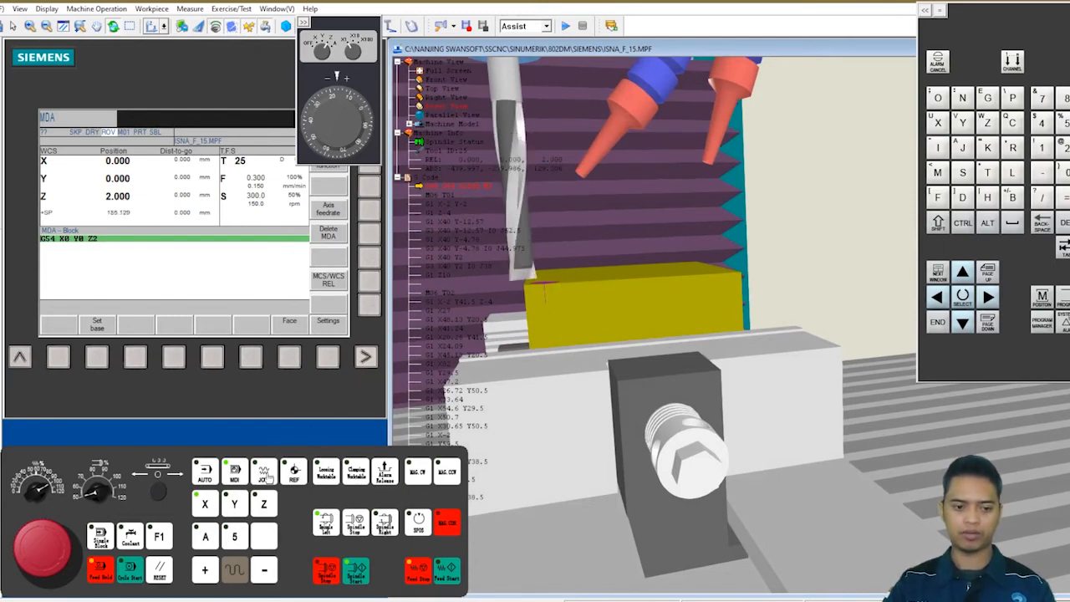
# Send Z, Y and X back to the reference point in JOG REF mode after the work zero check.
pyautogui.click(267, 477)
pyautogui.click(289, 473)
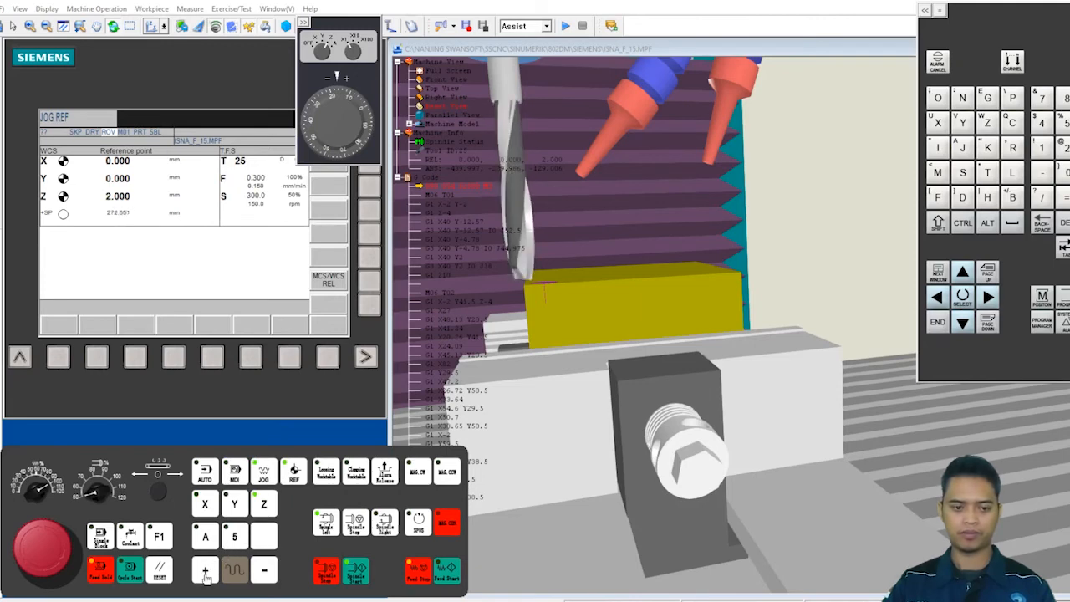
pyautogui.click(205, 569)
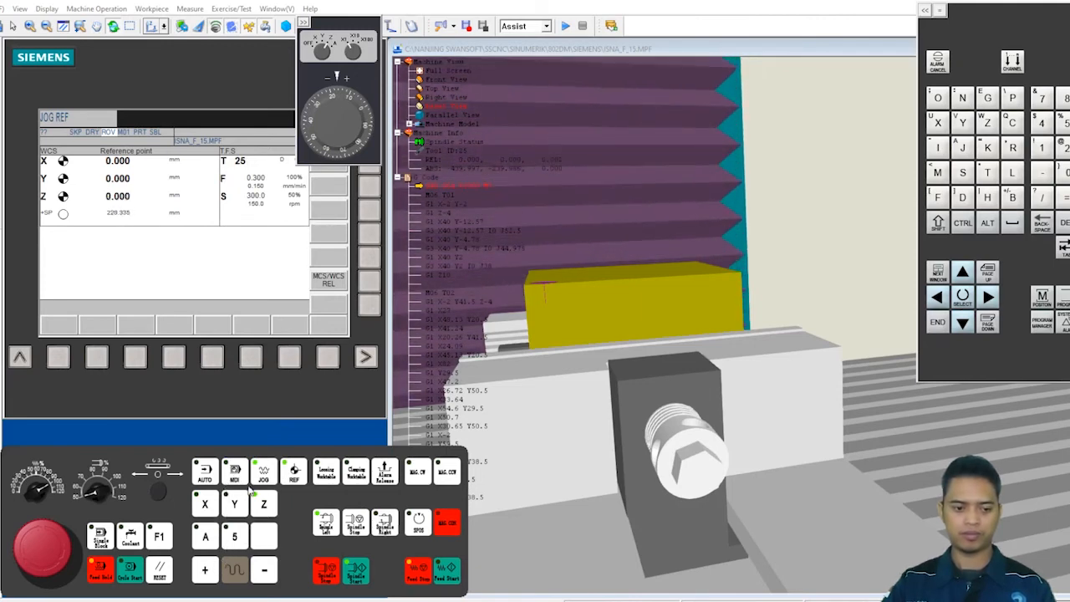
pyautogui.click(202, 573)
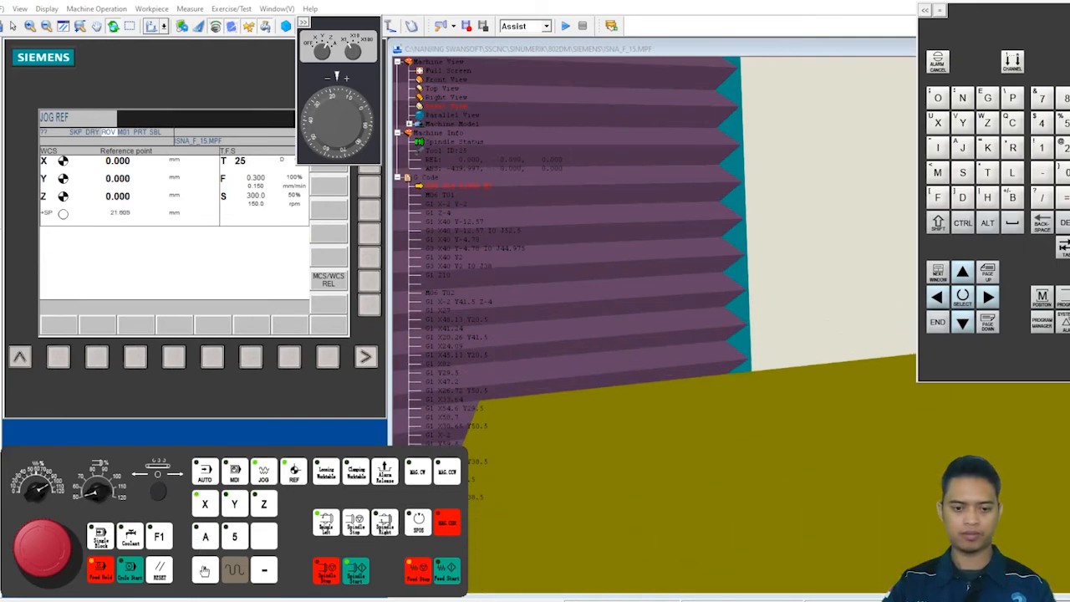
pyautogui.click(204, 568)
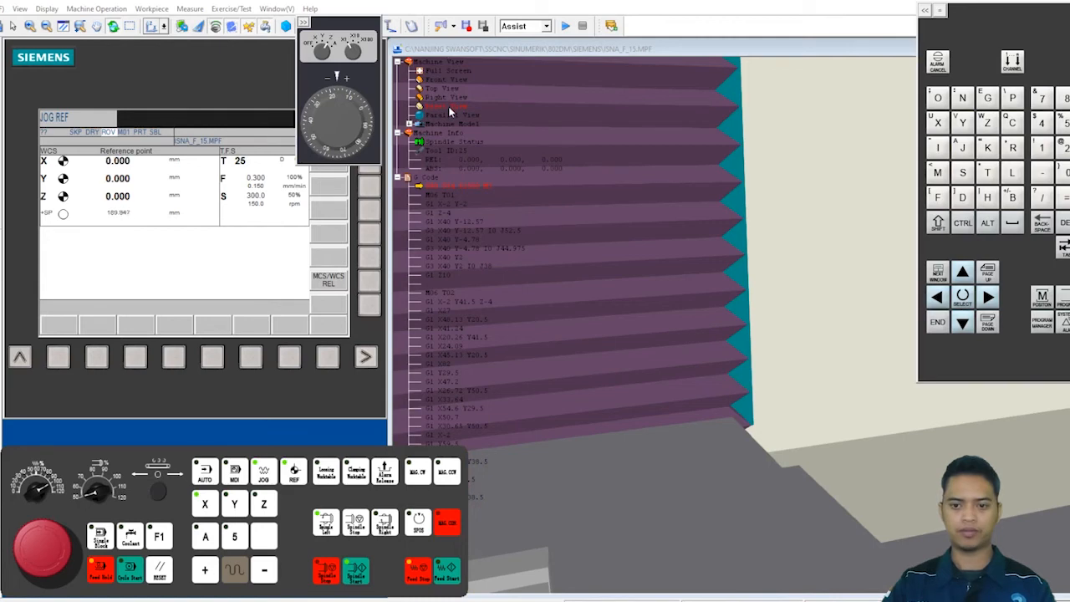
# Replace the workpiece with a fresh 80 × 80 × 34 box of low carbon steel.
pyautogui.click(449, 108)
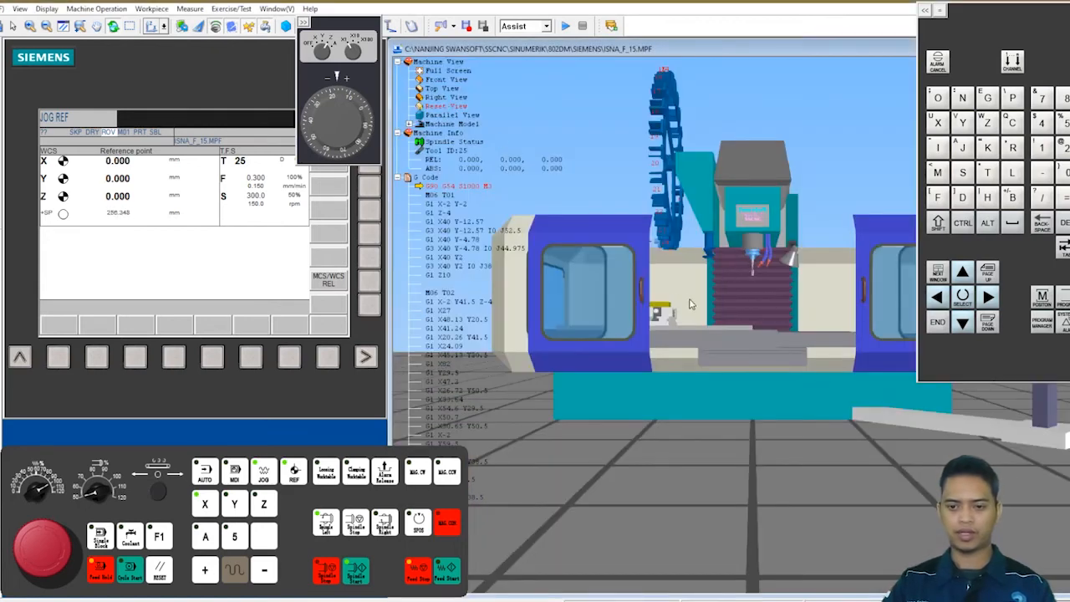
pyautogui.scroll(3, 702, 297)
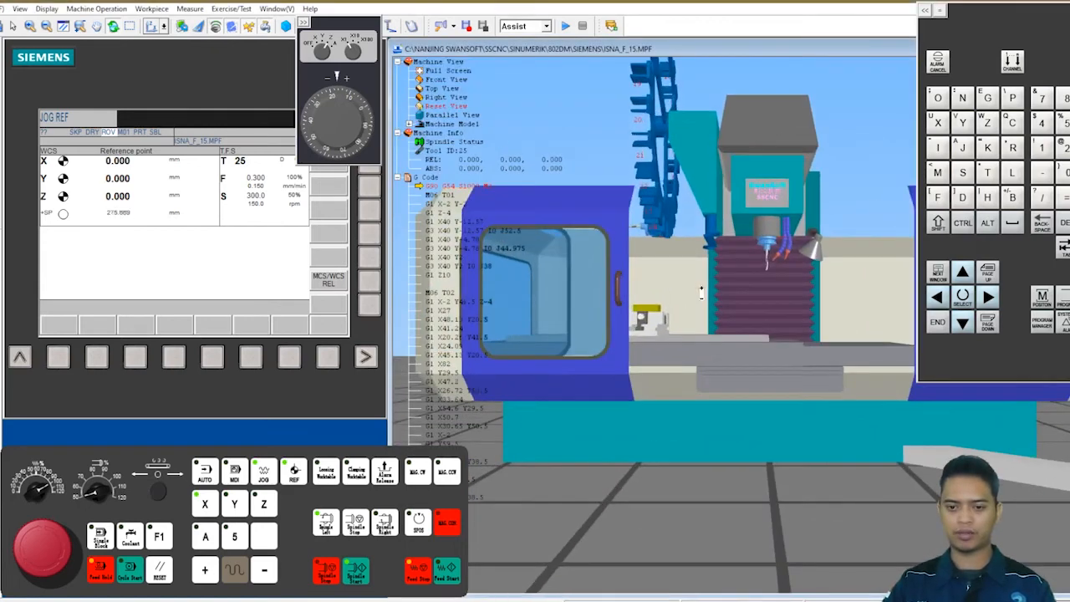
pyautogui.moveTo(697, 285); pyautogui.dragTo(697, 321)
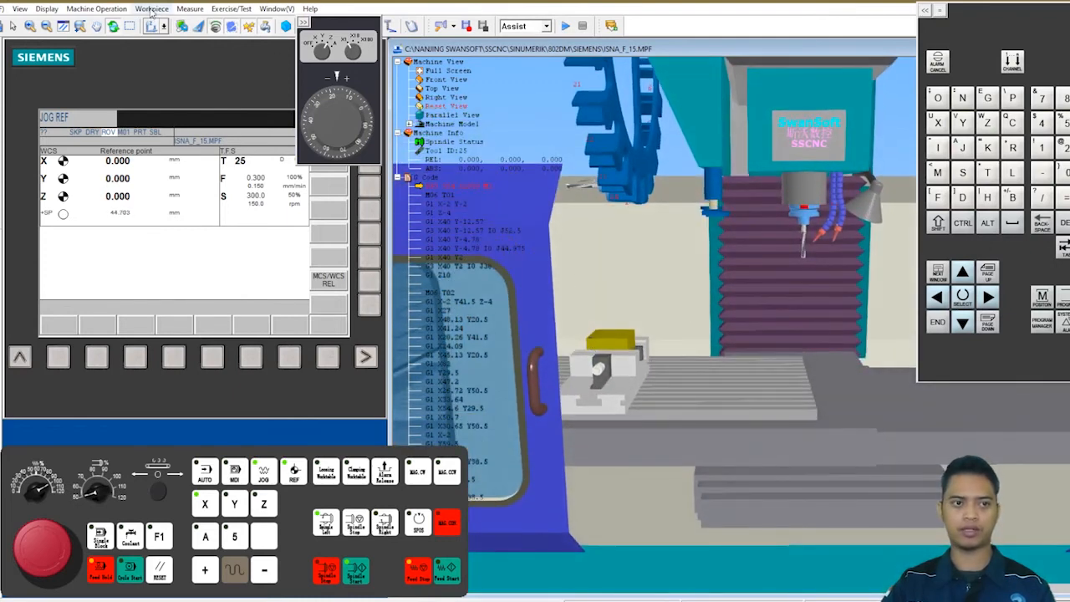
pyautogui.click(151, 9)
pyautogui.click(180, 22)
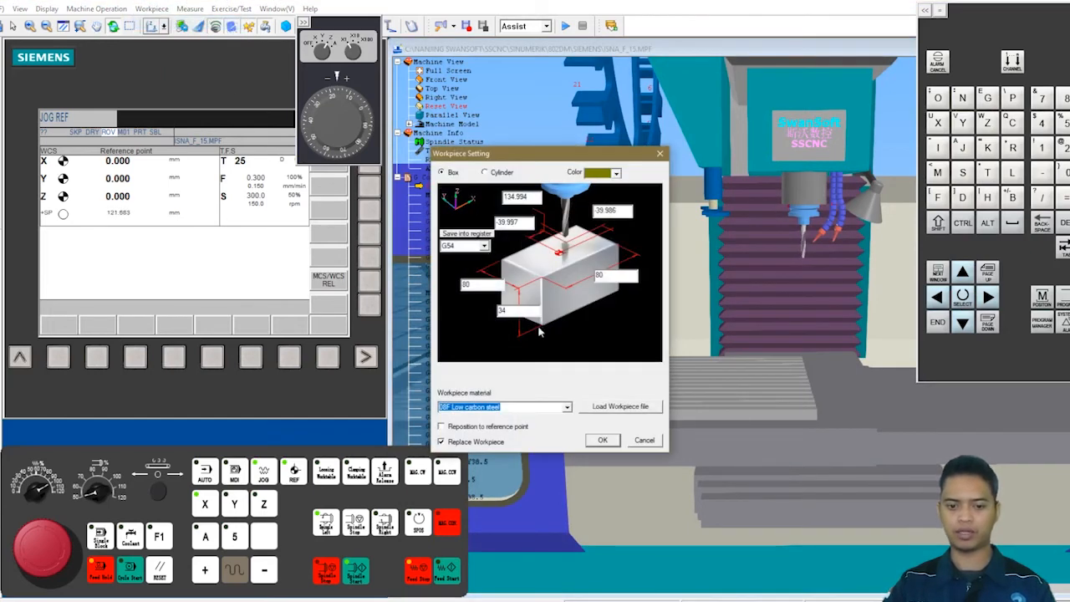
pyautogui.click(605, 441)
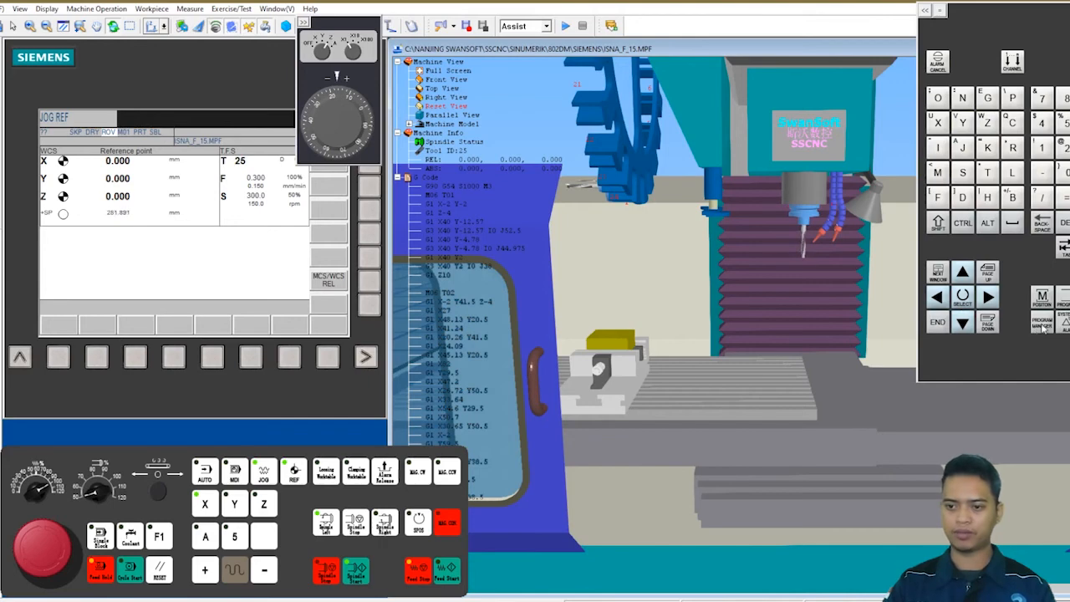
# Select the SMC main program in the program manager and fold away the handwheel.
pyautogui.click(1042, 324)
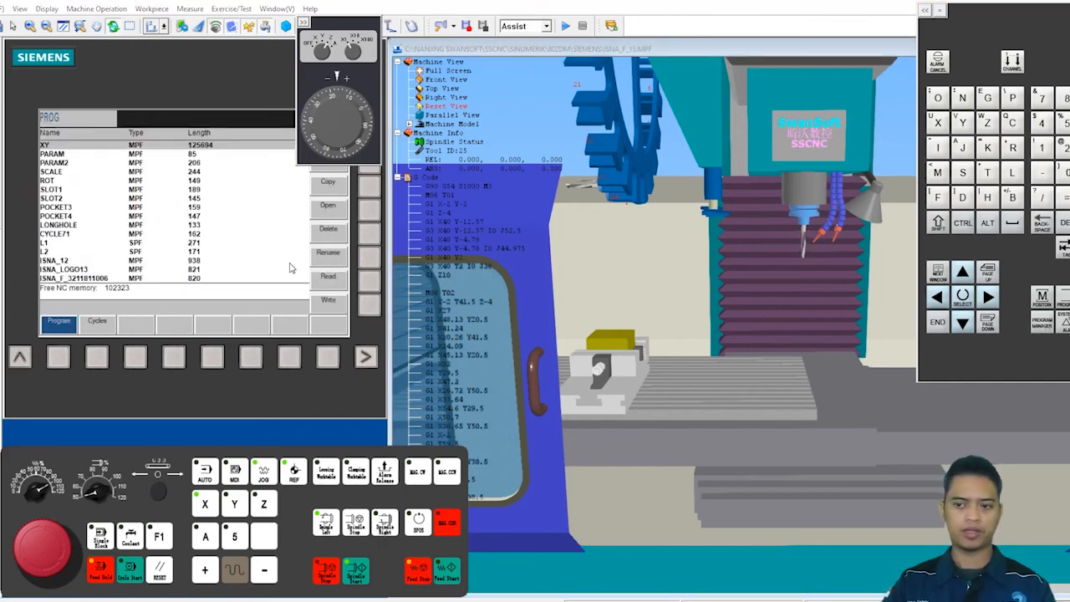
pyautogui.click(965, 330)
pyautogui.click(966, 331)
pyautogui.click(965, 331)
pyautogui.click(965, 331)
pyautogui.click(965, 330)
pyautogui.click(965, 331)
pyautogui.click(965, 331)
pyautogui.click(966, 331)
pyautogui.click(966, 331)
pyautogui.click(965, 331)
pyautogui.click(966, 331)
pyautogui.click(965, 331)
pyautogui.click(965, 331)
pyautogui.click(965, 331)
pyautogui.click(966, 331)
pyautogui.click(966, 331)
pyautogui.click(966, 331)
pyautogui.click(966, 330)
pyautogui.click(966, 331)
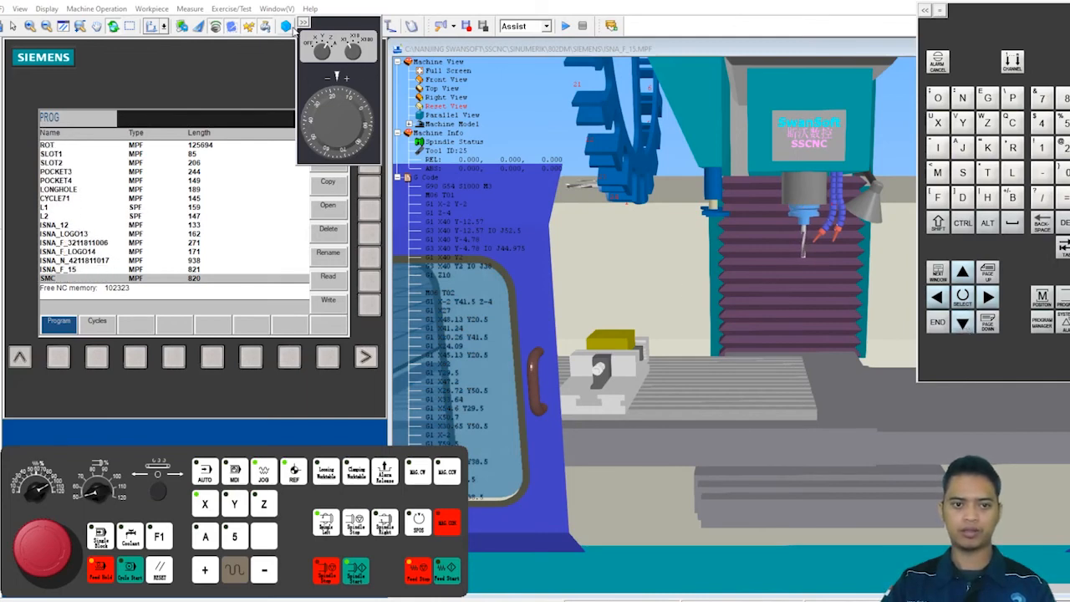
pyautogui.click(305, 23)
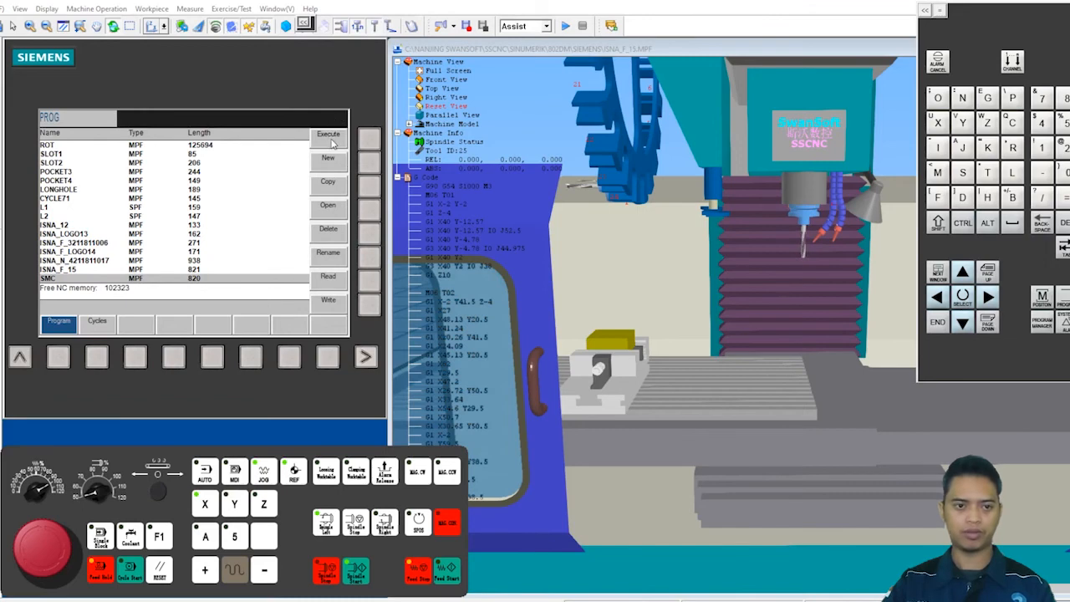
# Load the SMC main program for execution and open it in the part program editor.
pyautogui.click(370, 147)
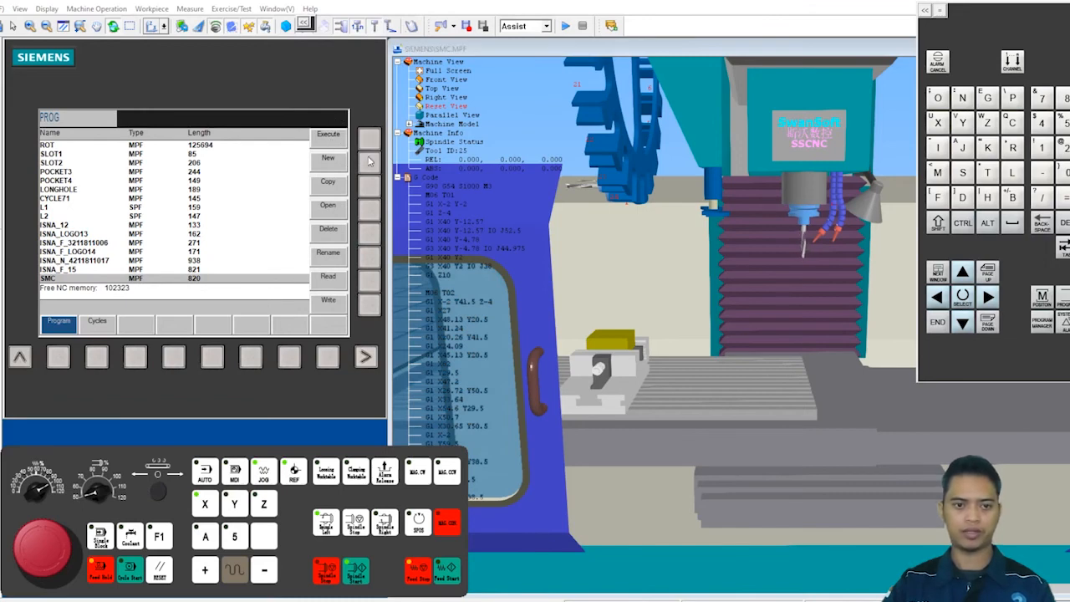
pyautogui.click(373, 215)
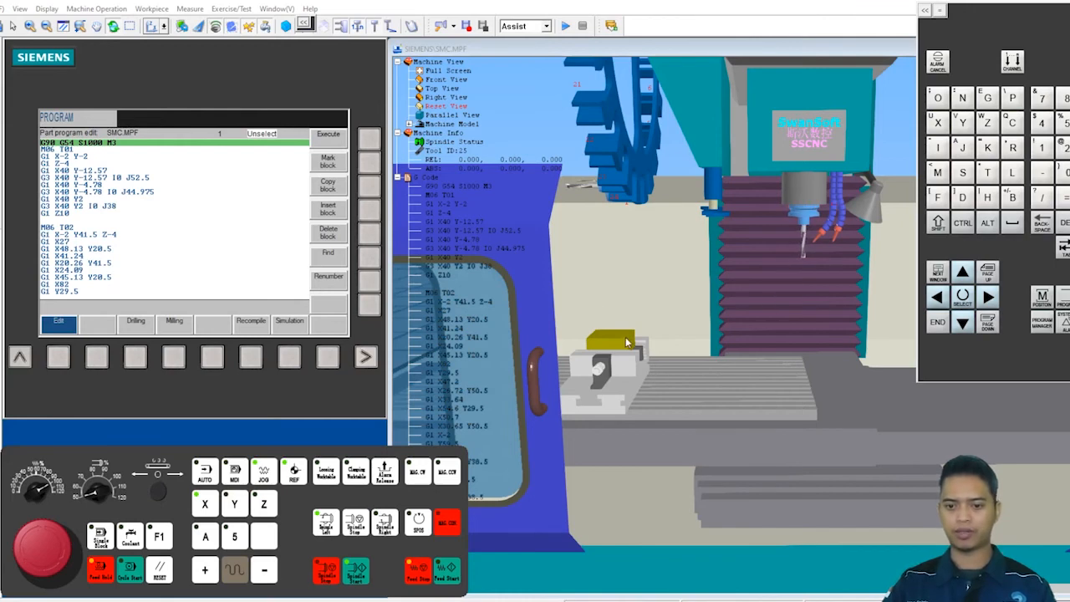
# Fold away the control keypad and start machining the SMC program in AUTO mode.
pyautogui.scroll(3, 629, 344)
pyautogui.scroll(2, 608, 315)
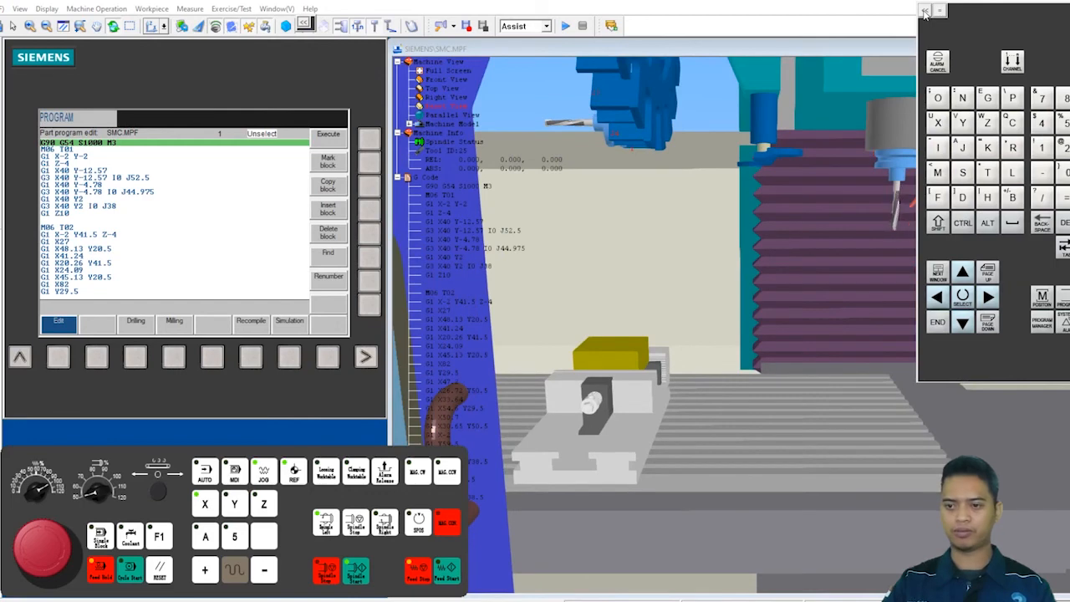
pyautogui.click(924, 11)
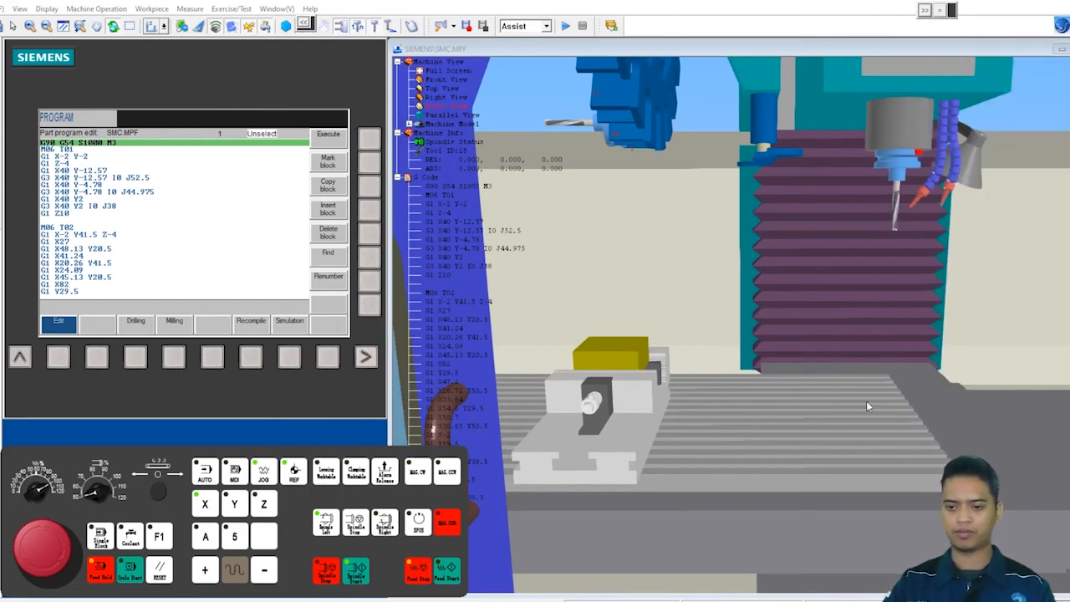
pyautogui.scroll(2, 909, 407)
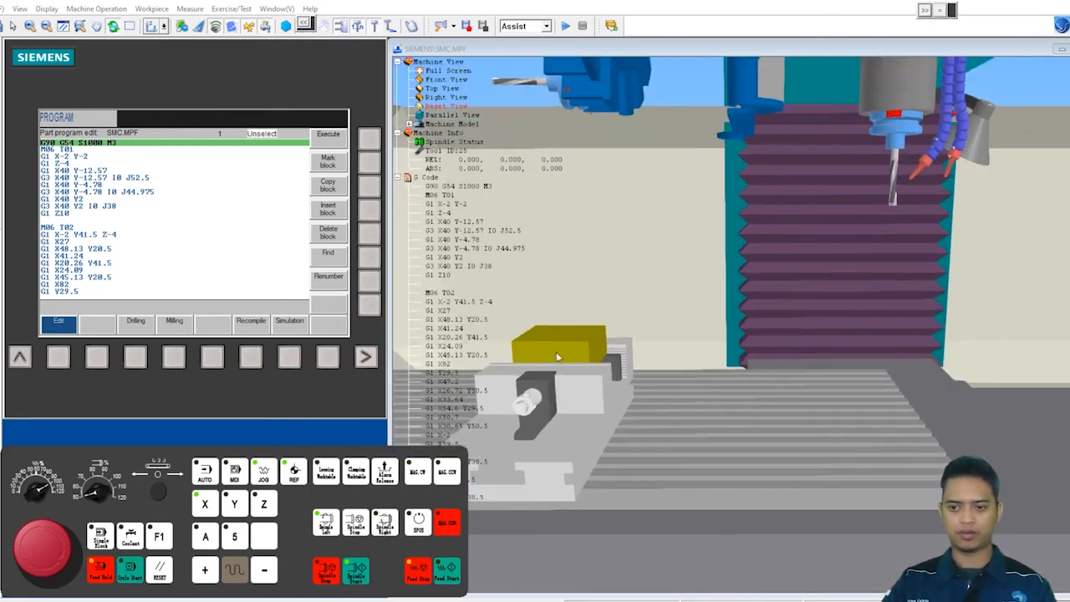
pyautogui.moveTo(635, 239); pyautogui.dragTo(650, 277)
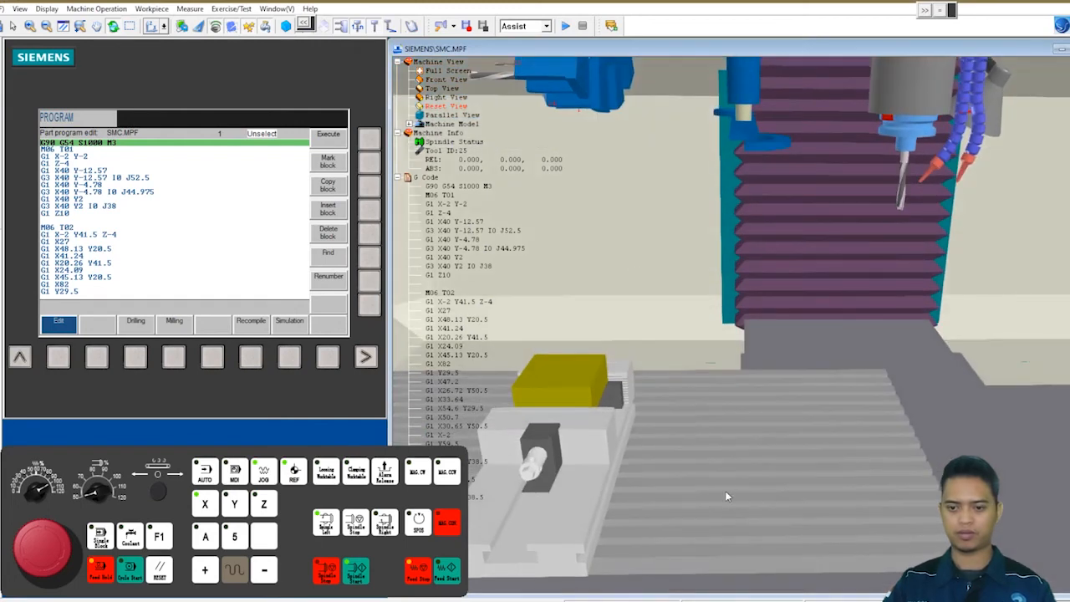
pyautogui.scroll(1, 736, 465)
pyautogui.scroll(1, 767, 506)
pyautogui.scroll(-1, 767, 500)
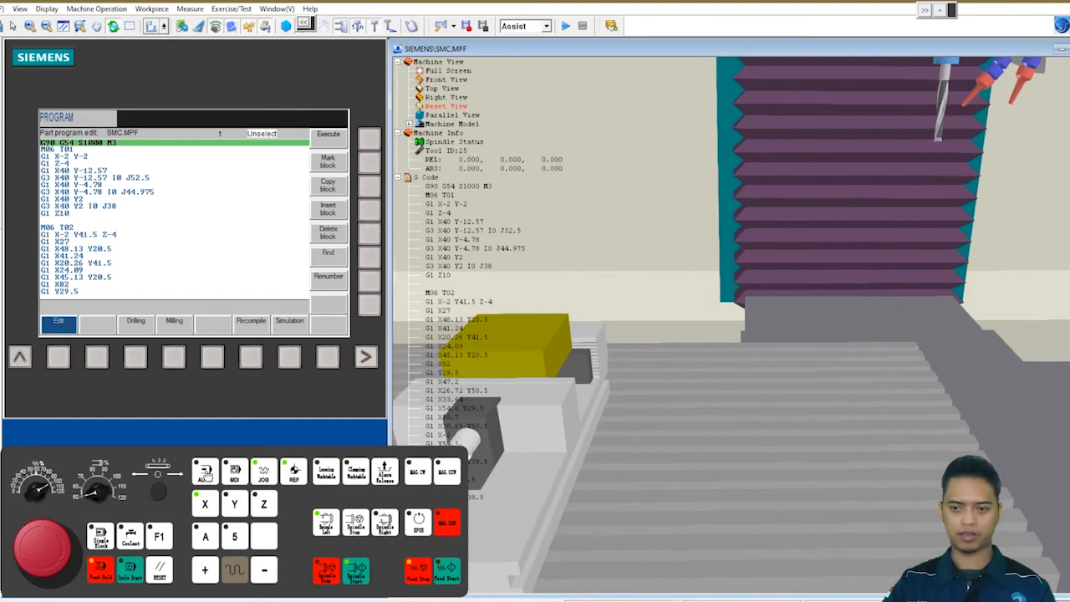
pyautogui.click(208, 471)
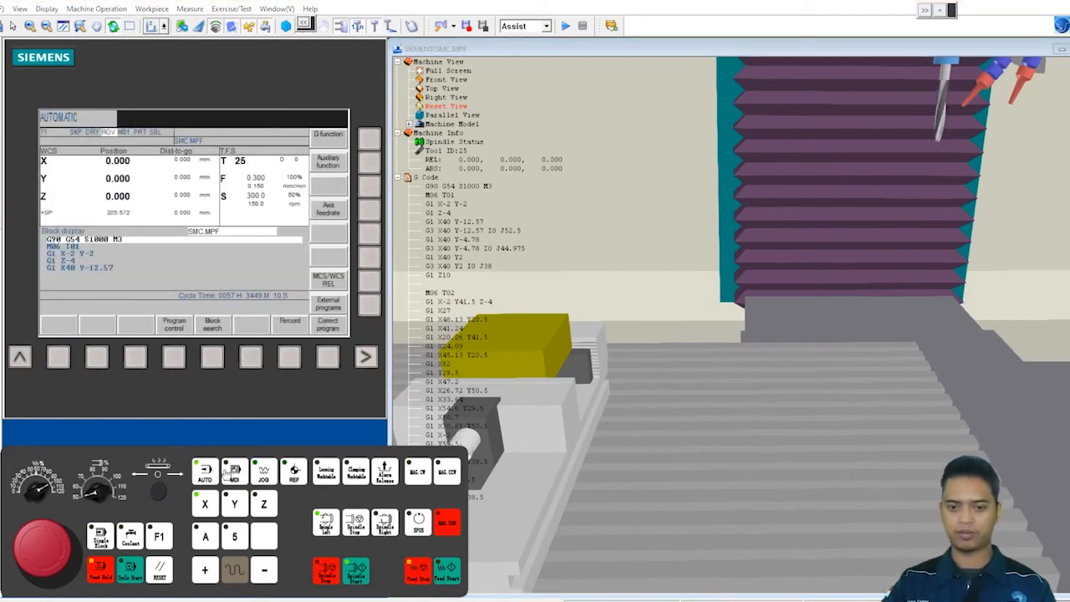
pyautogui.click(132, 571)
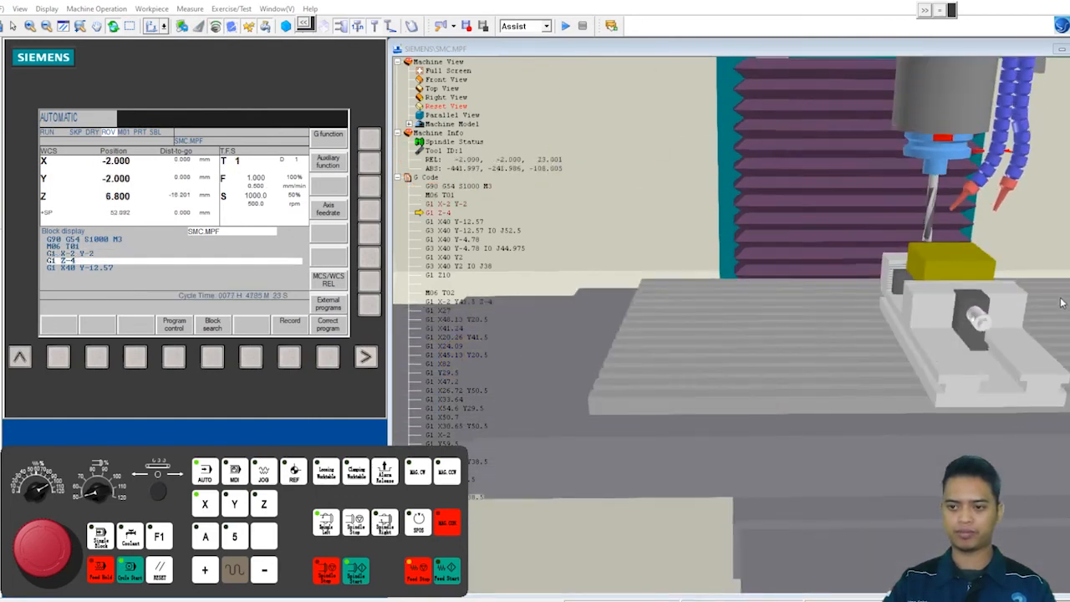
# Follow the tool up close as it mills the circular boss and the logo grooves into the stock.
pyautogui.scroll(3, 1060, 292)
pyautogui.scroll(4, 997, 193)
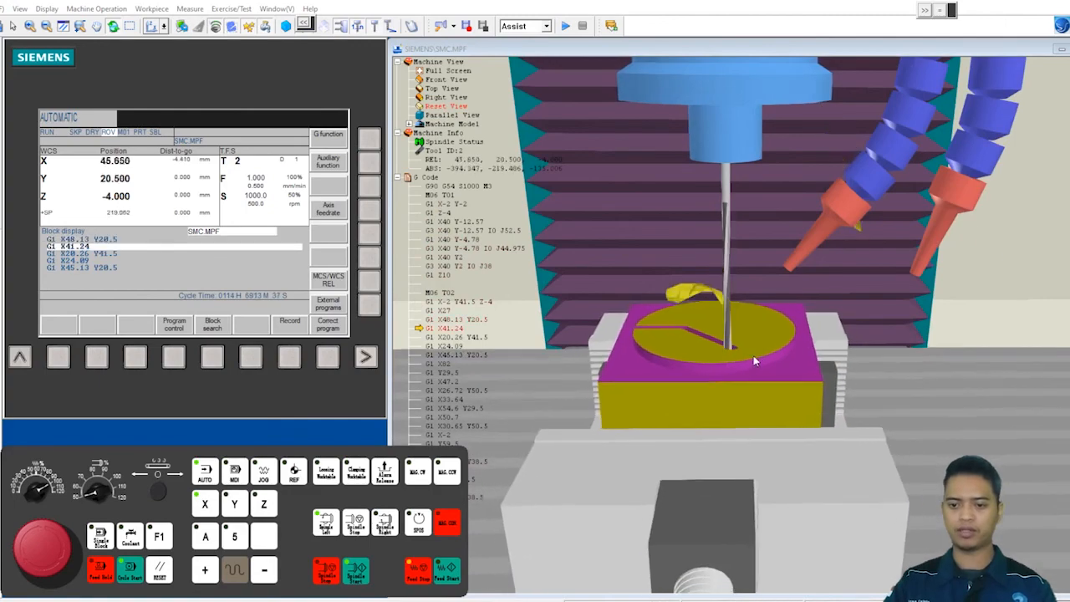
pyautogui.moveTo(859, 297); pyautogui.dragTo(871, 337, button='middle')
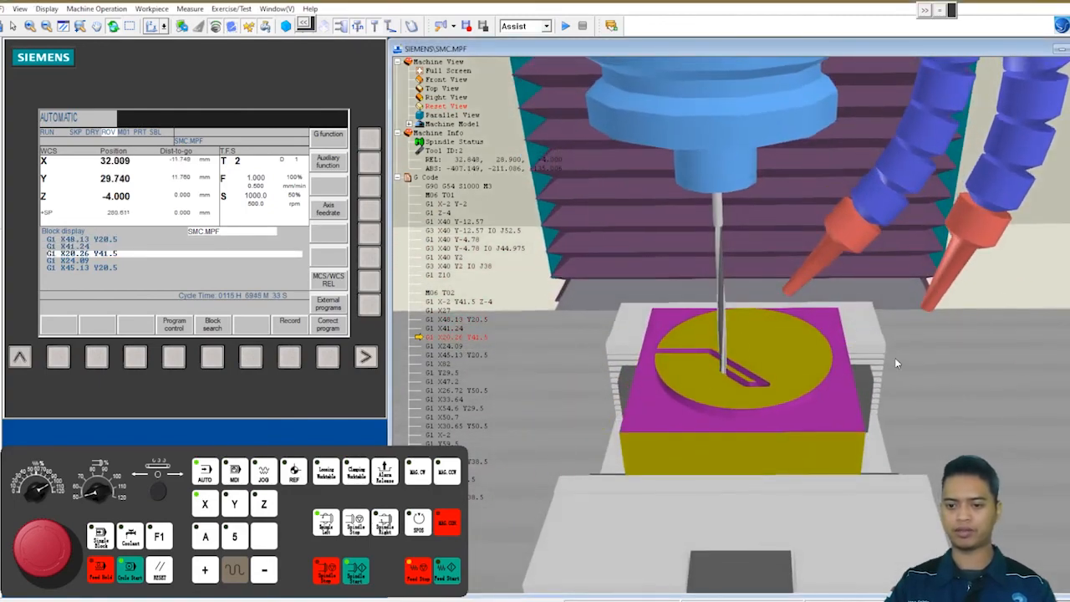
pyautogui.scroll(5, 978, 441)
pyautogui.moveTo(802, 363); pyautogui.dragTo(814, 383, button='middle')
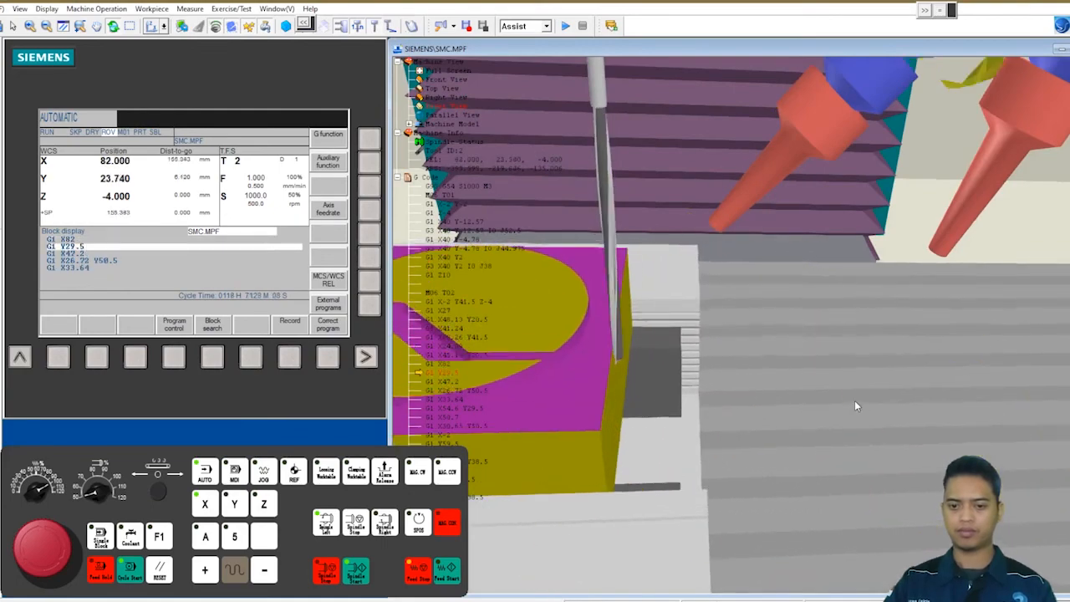
pyautogui.scroll(-3, 760, 378)
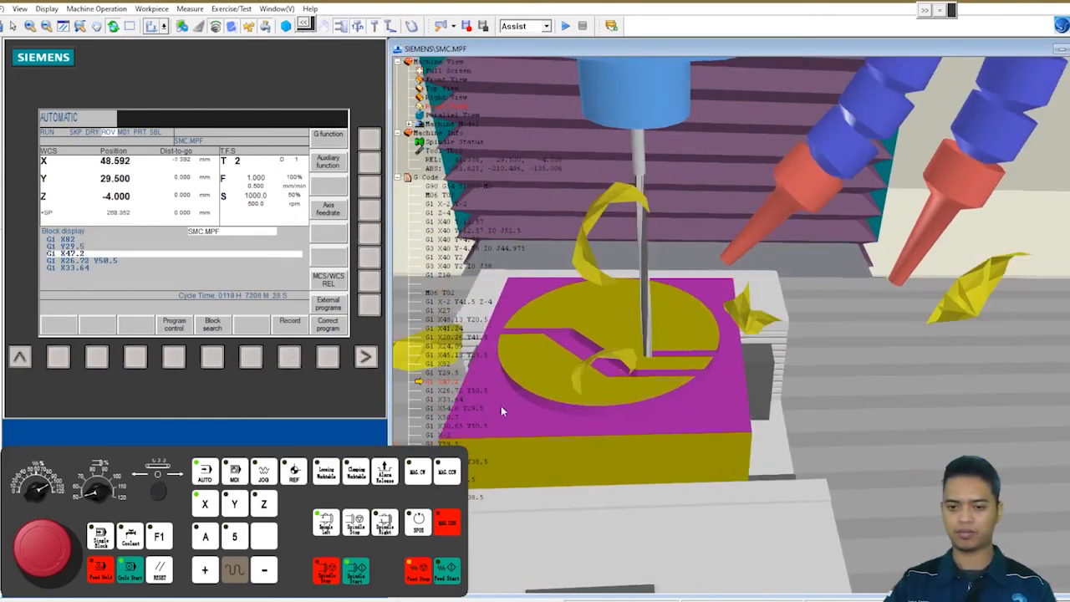
# Examine the machined SMC logo on the workpiece's top face up close for its shape and any leftover material.
pyautogui.scroll(3, 453, 400)
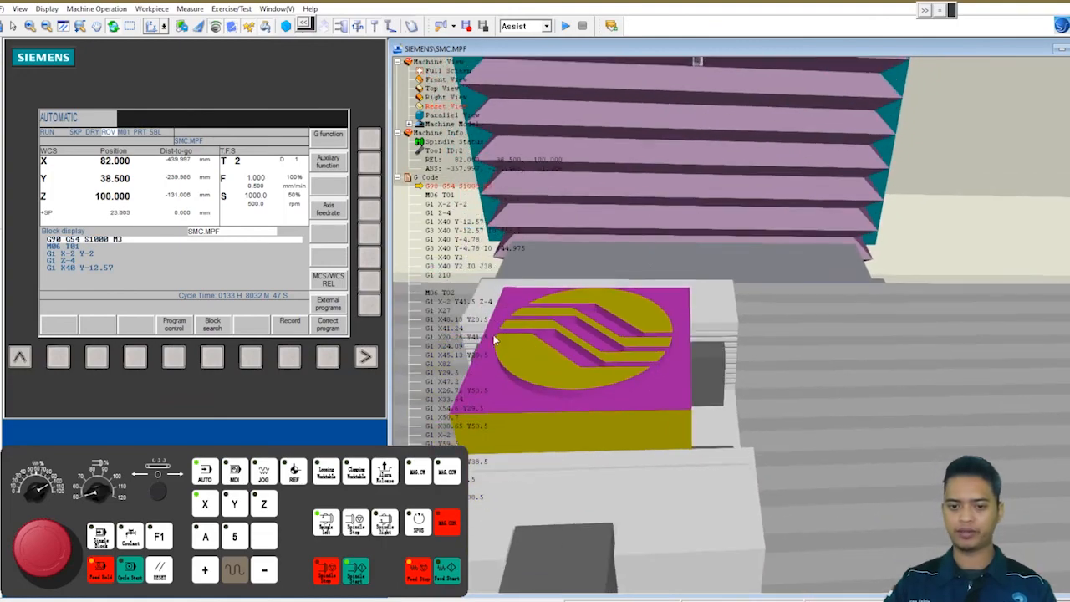
pyautogui.scroll(4, 482, 368)
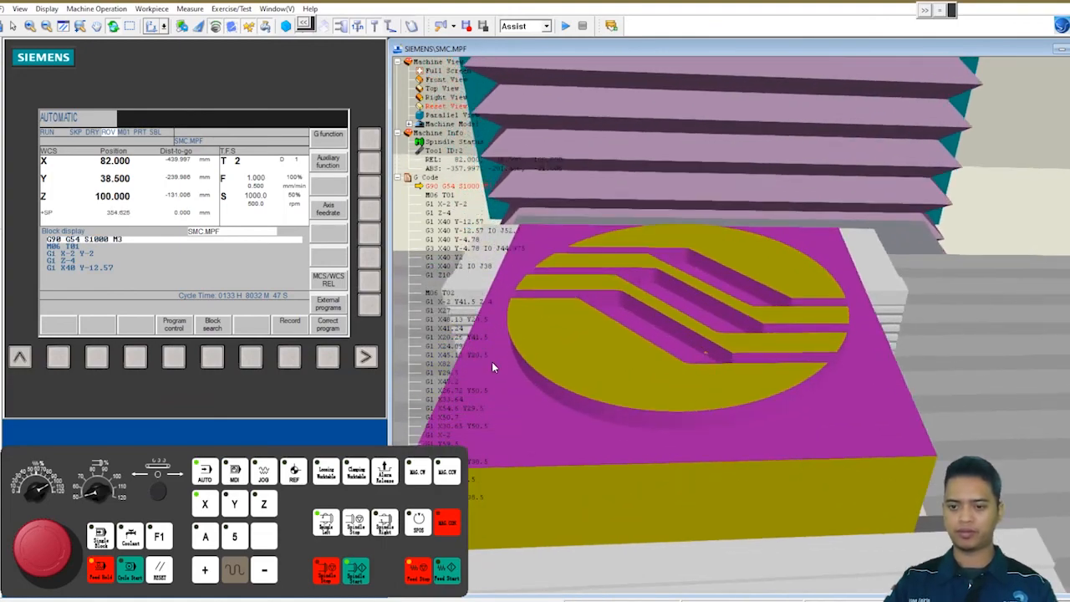
pyautogui.scroll(3, 695, 385)
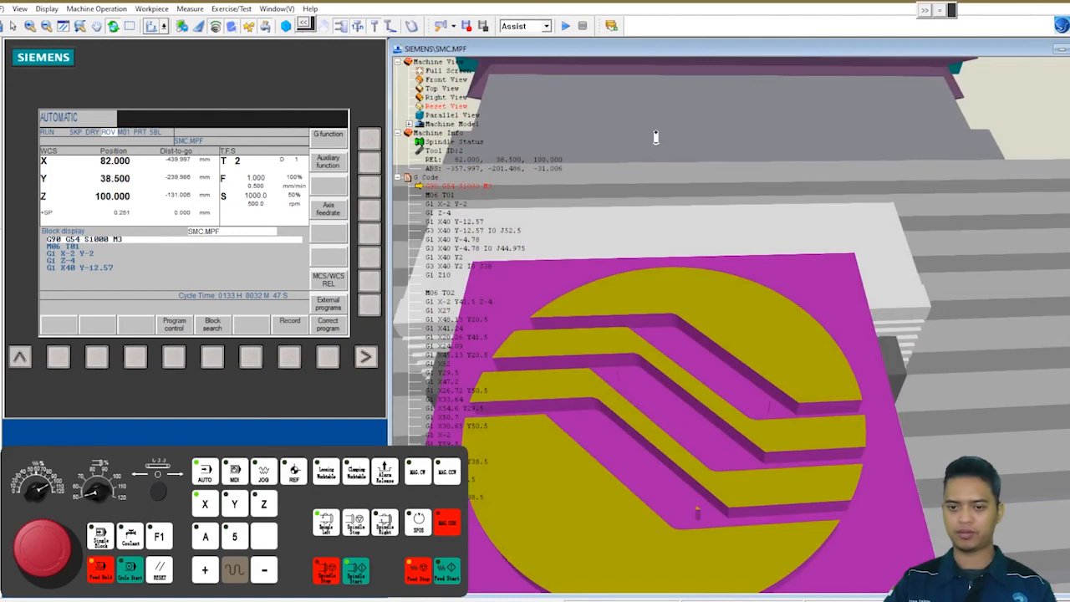
pyautogui.scroll(-4, 657, 139)
pyautogui.scroll(1, 680, 457)
pyautogui.scroll(4, 675, 377)
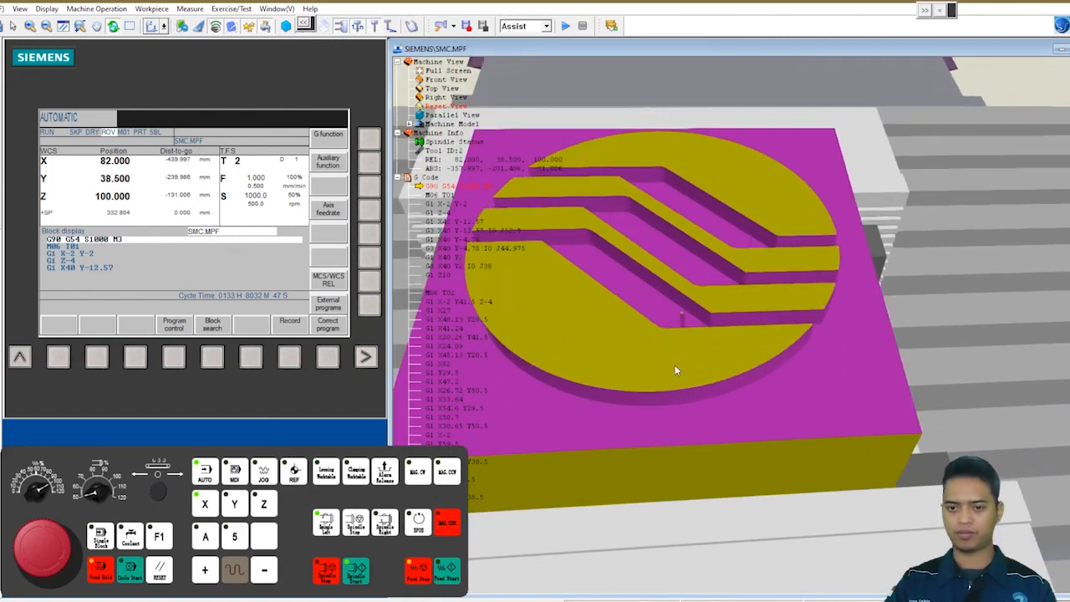
pyautogui.scroll(1, 663, 337)
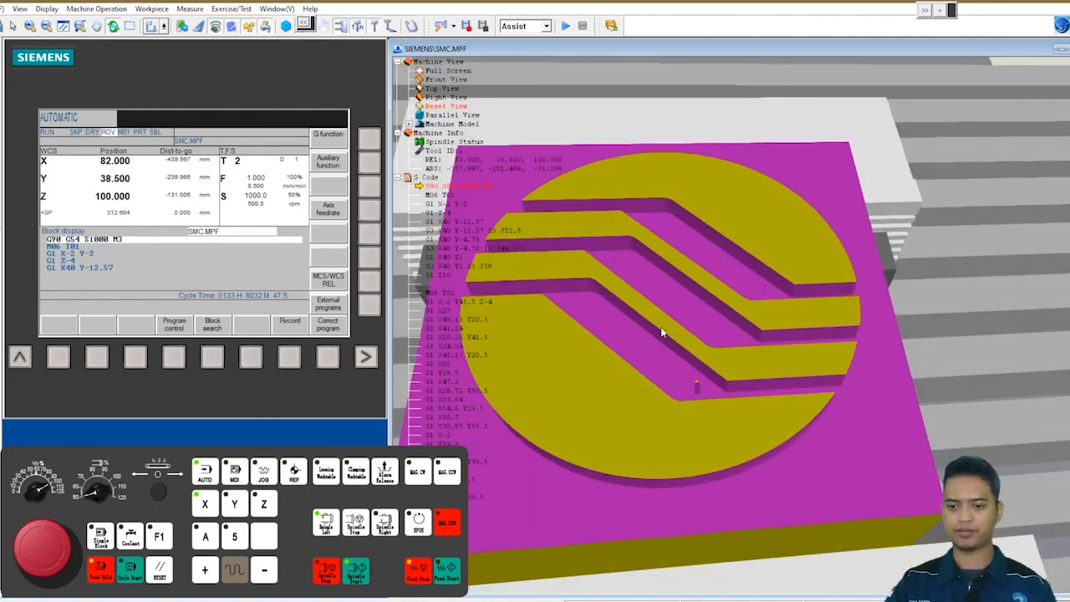
pyautogui.scroll(2, 745, 384)
pyautogui.scroll(-3, 747, 388)
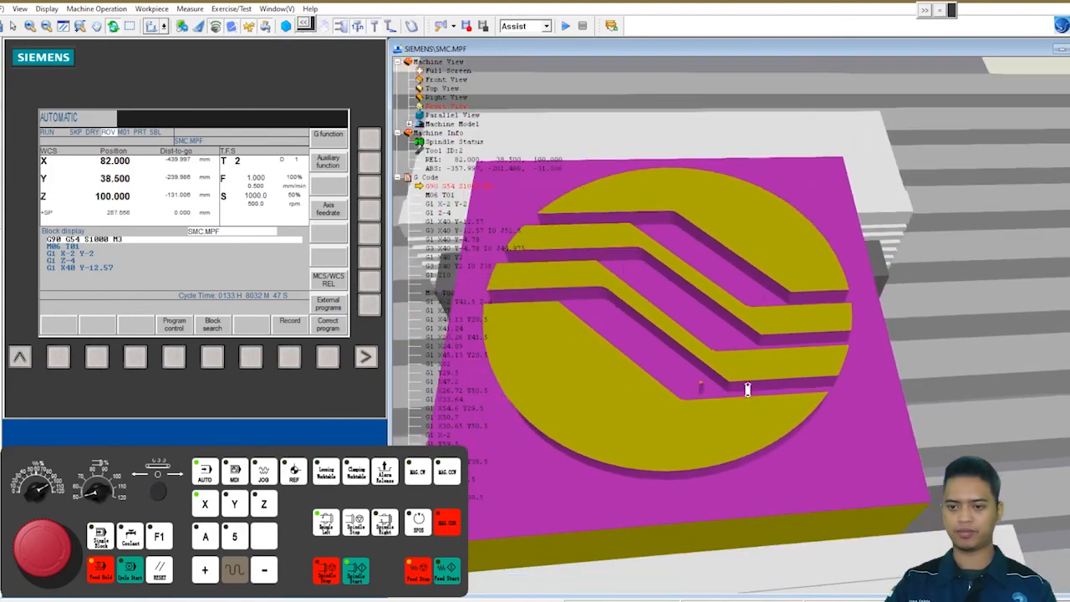
pyautogui.scroll(2, 853, 448)
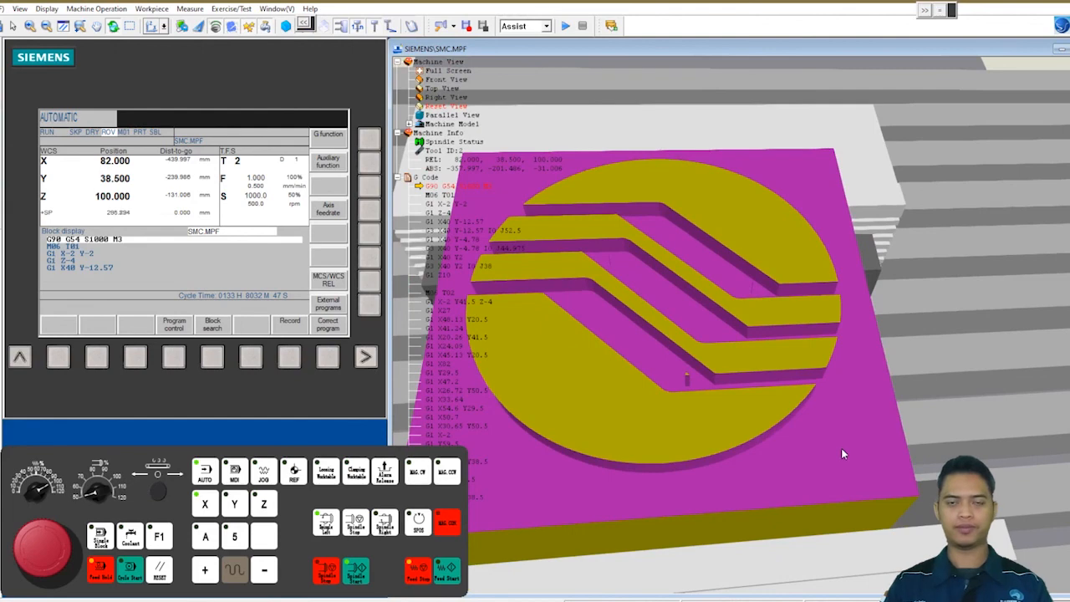